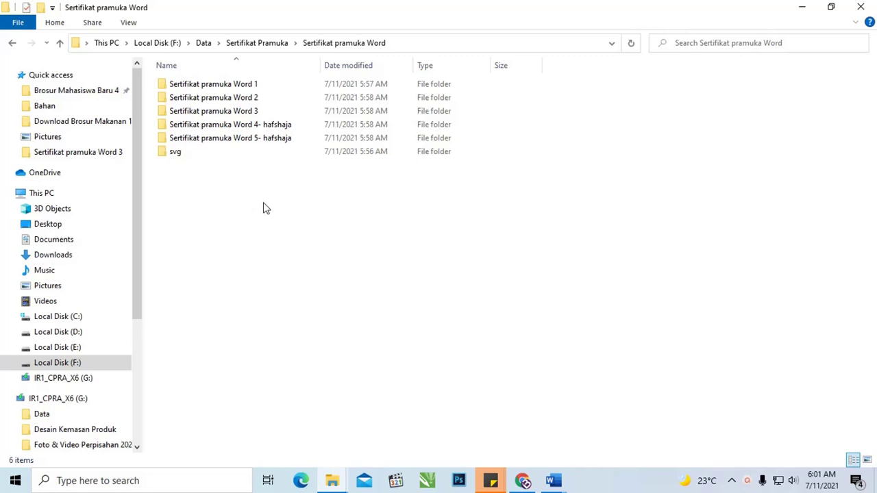
- Browse the Word 1 folder's Landscape and Potrait files, then bring up the Landscape certificate window in Word
{"action": "double_click", "coordinate": [256, 84]}
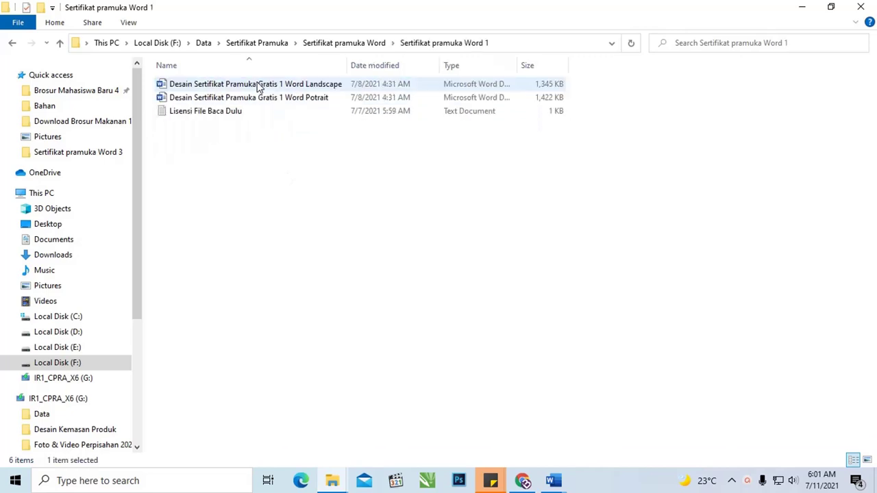
{"action": "left_click", "coordinate": [258, 85]}
{"action": "left_click", "coordinate": [263, 101]}
{"action": "left_click", "coordinate": [280, 86]}
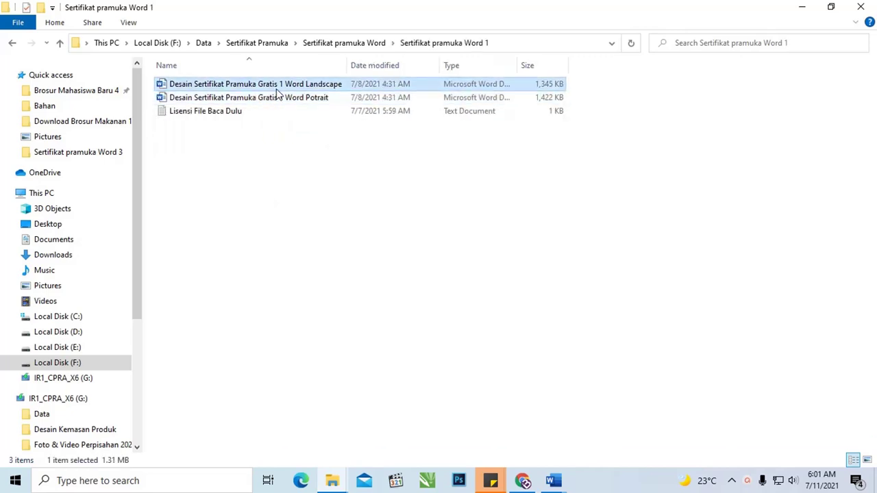
{"action": "left_click", "coordinate": [280, 102]}
{"action": "key", "text": "BackSpace"}
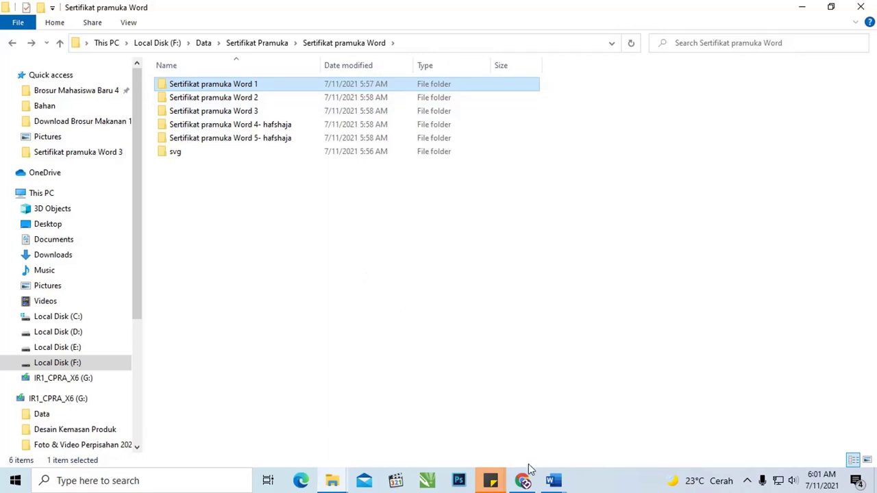
{"action": "left_click", "coordinate": [557, 483]}
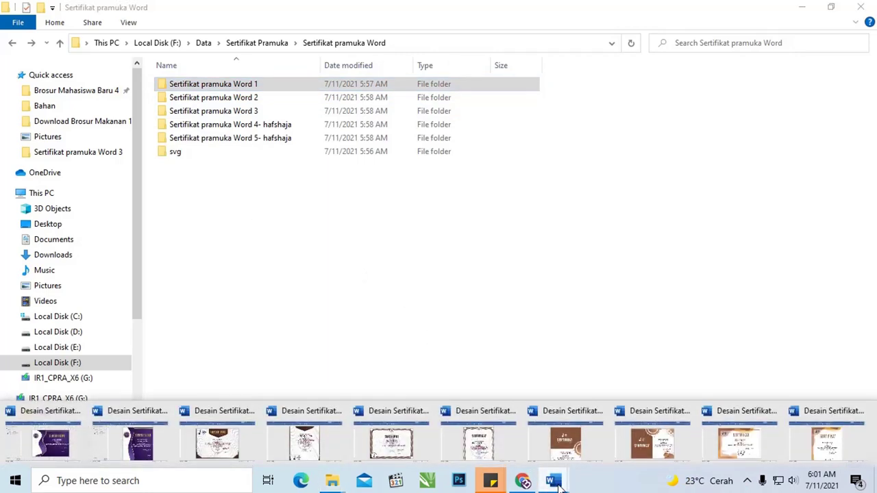
{"action": "mouse_move", "coordinate": [53, 434]}
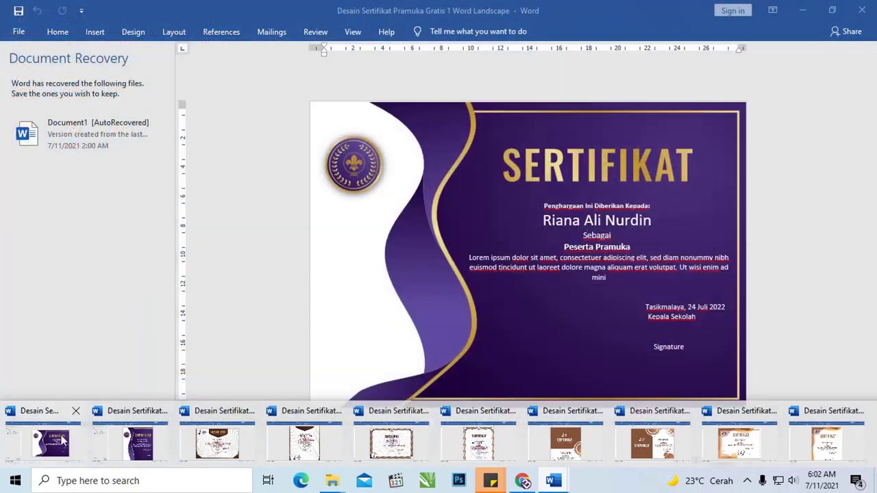
- Close the Document Recovery pane and choose 'No, remove the files'
{"action": "left_click", "coordinate": [49, 432]}
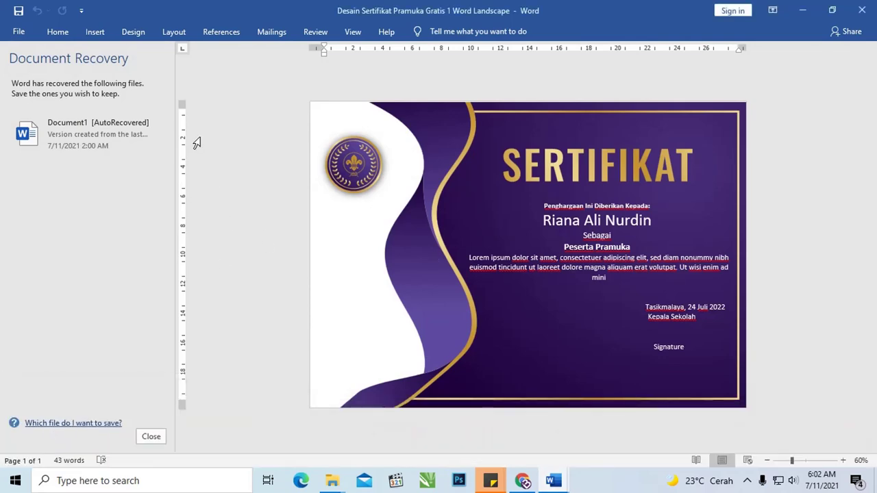
{"action": "left_click", "coordinate": [151, 437]}
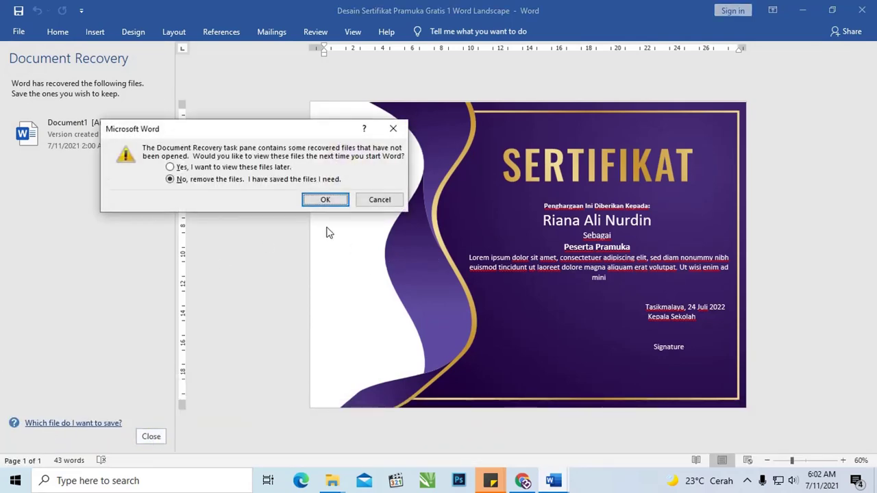
{"action": "left_click", "coordinate": [325, 199]}
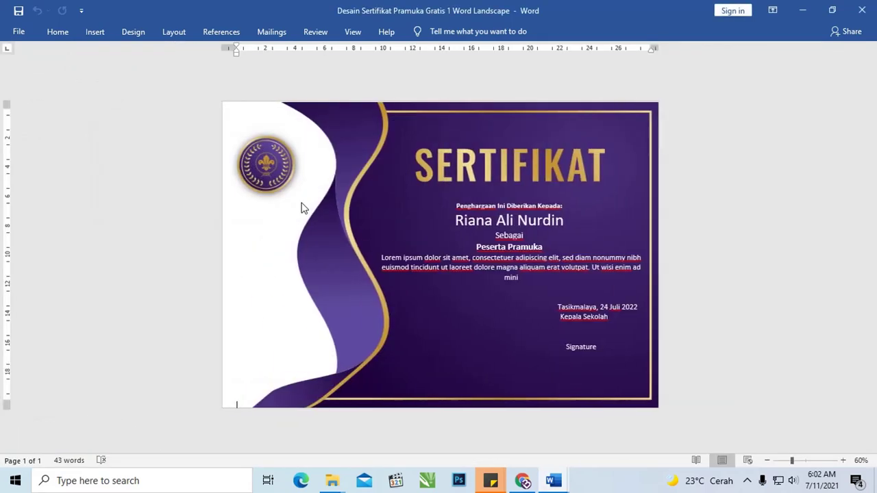
- Select the certificate background and zoom in to inspect the scout emblem
{"action": "left_click", "coordinate": [364, 171]}
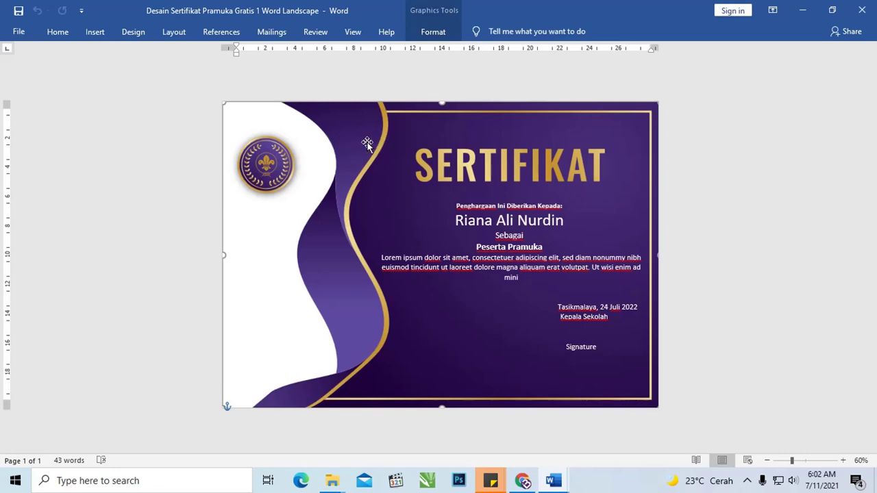
{"action": "scroll", "coordinate": [370, 141], "scroll_direction": "up", "scroll_amount": 6}
{"action": "scroll", "coordinate": [366, 142], "scroll_direction": "up", "scroll_amount": 8}
{"action": "scroll", "coordinate": [366, 142], "scroll_direction": "up", "scroll_amount": 12}
{"action": "scroll", "coordinate": [366, 144], "scroll_direction": "up", "scroll_amount": 10}
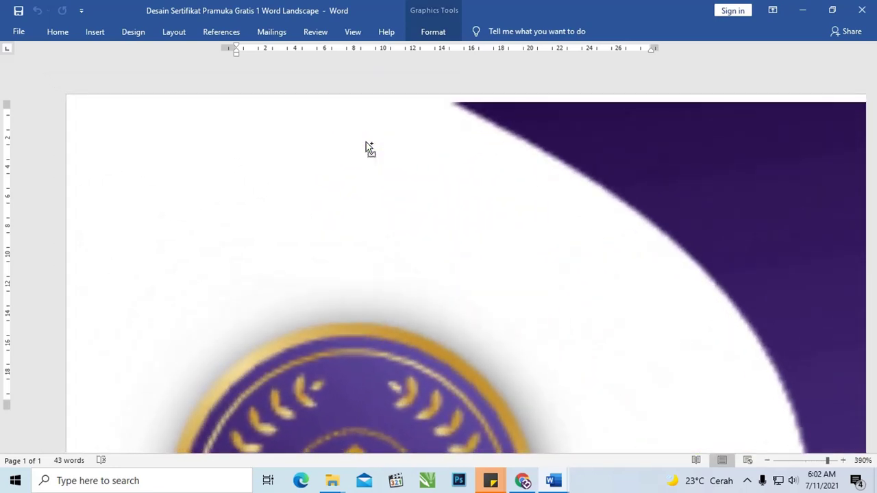
{"action": "scroll", "coordinate": [368, 160], "scroll_direction": "up", "scroll_amount": 7}
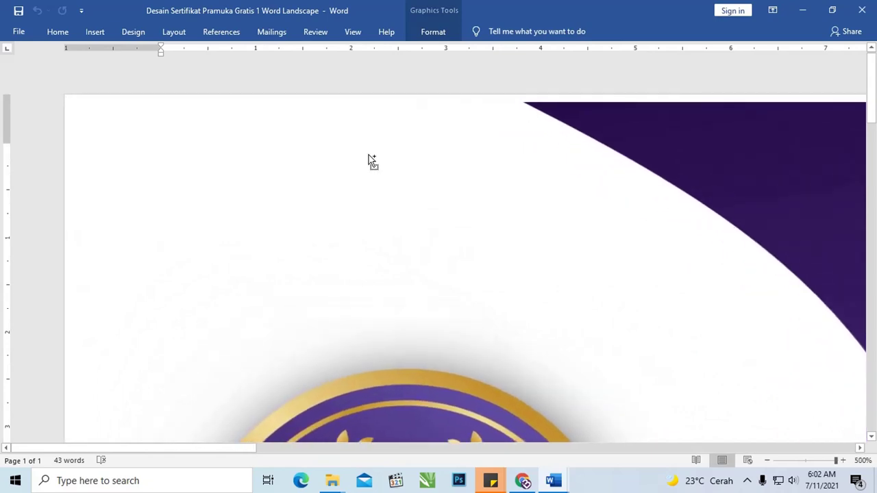
{"action": "scroll", "coordinate": [369, 158], "scroll_direction": "down", "scroll_amount": 5}
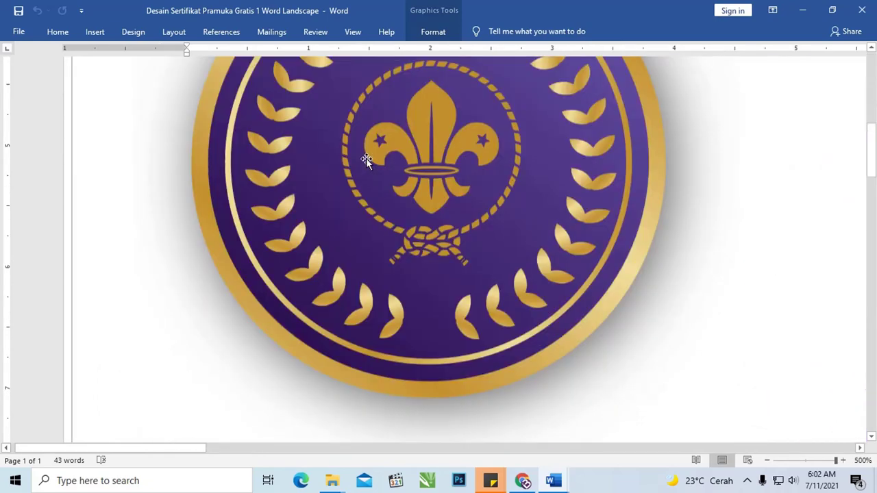
{"action": "scroll", "coordinate": [367, 159], "scroll_direction": "down", "scroll_amount": 1}
{"action": "scroll", "coordinate": [367, 159], "scroll_direction": "up", "scroll_amount": 2}
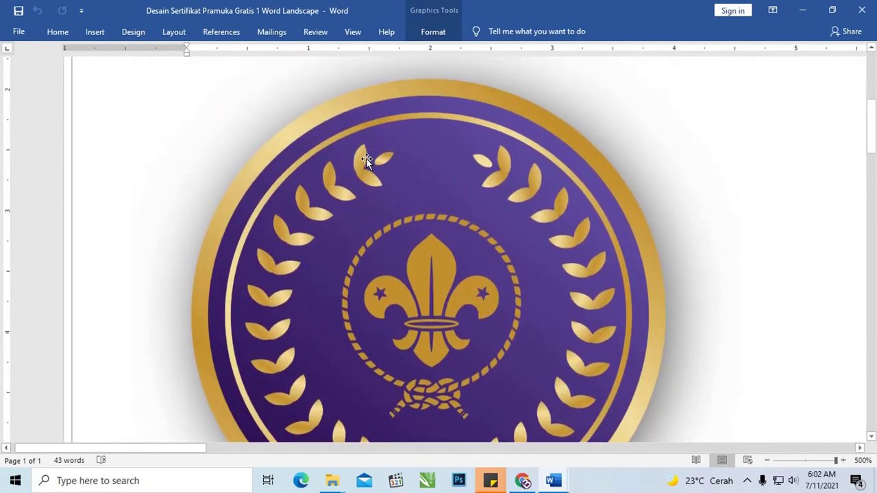
{"action": "scroll", "coordinate": [380, 181], "scroll_direction": "down", "scroll_amount": 5}
{"action": "scroll", "coordinate": [375, 179], "scroll_direction": "up", "scroll_amount": 5}
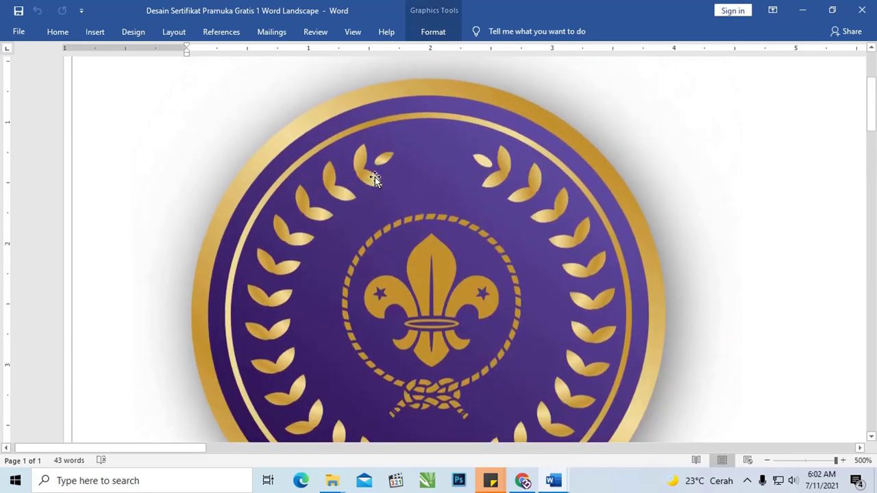
{"action": "scroll", "coordinate": [375, 179], "scroll_direction": "up", "scroll_amount": 5}
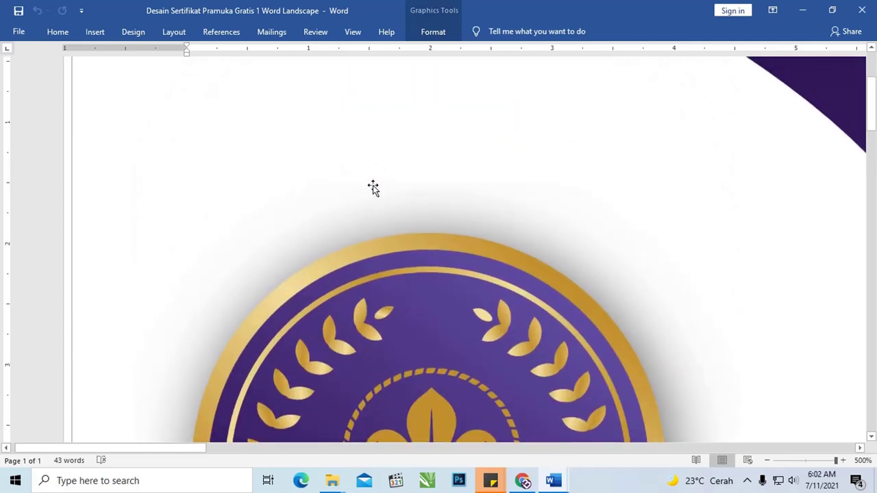
{"action": "scroll", "coordinate": [363, 181], "scroll_direction": "down", "scroll_amount": 2}
{"action": "scroll", "coordinate": [363, 180], "scroll_direction": "down", "scroll_amount": 2}
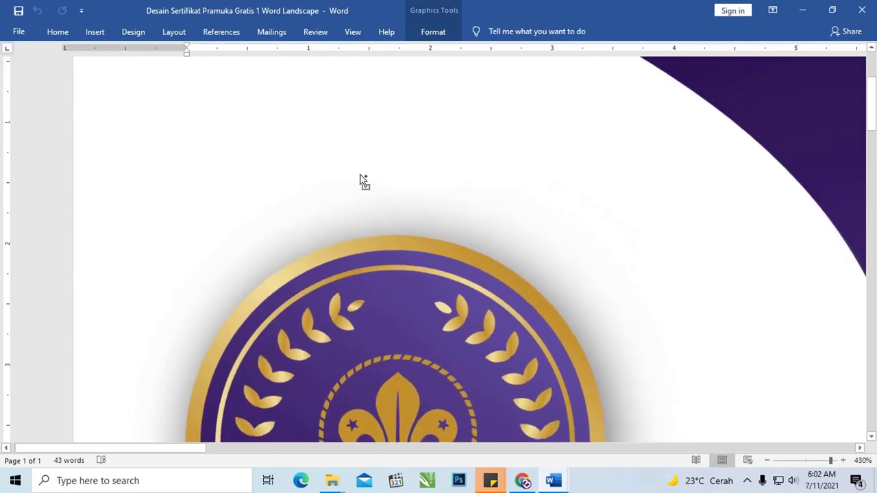
{"action": "scroll", "coordinate": [363, 181], "scroll_direction": "down", "scroll_amount": 4}
{"action": "scroll", "coordinate": [363, 180], "scroll_direction": "down", "scroll_amount": 4}
{"action": "scroll", "coordinate": [363, 181], "scroll_direction": "down", "scroll_amount": 2}
{"action": "scroll", "coordinate": [364, 180], "scroll_direction": "down", "scroll_amount": 4}
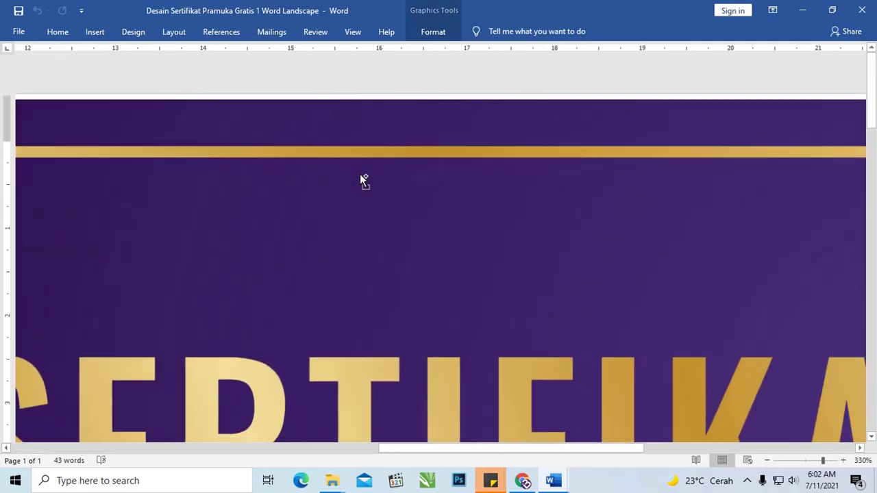
{"action": "scroll", "coordinate": [363, 180], "scroll_direction": "down", "scroll_amount": 5}
{"action": "scroll", "coordinate": [364, 181], "scroll_direction": "down", "scroll_amount": 5}
{"action": "scroll", "coordinate": [363, 181], "scroll_direction": "down", "scroll_amount": 5}
{"action": "scroll", "coordinate": [363, 180], "scroll_direction": "down", "scroll_amount": 2}
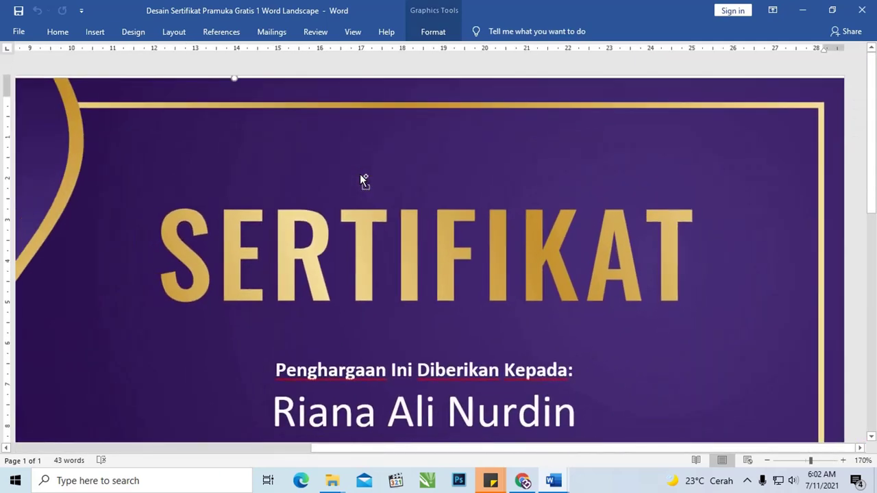
{"action": "scroll", "coordinate": [363, 180], "scroll_direction": "down", "scroll_amount": 2}
{"action": "scroll", "coordinate": [363, 180], "scroll_direction": "down", "scroll_amount": 2}
- Nudge the SERTIFIKAT title left, then undo the move
{"action": "left_click", "coordinate": [453, 195]}
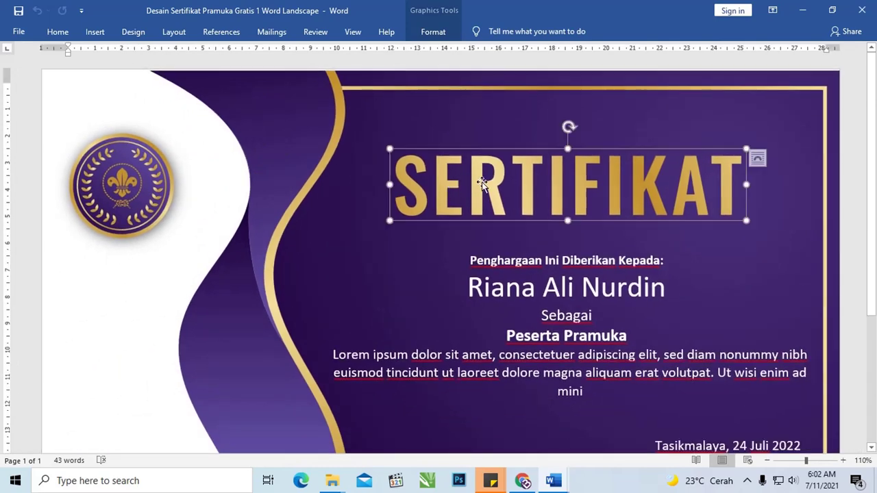
{"action": "left_click_drag", "start_coordinate": [494, 188], "coordinate": [463, 186]}
{"action": "key", "text": "ctrl+z"}
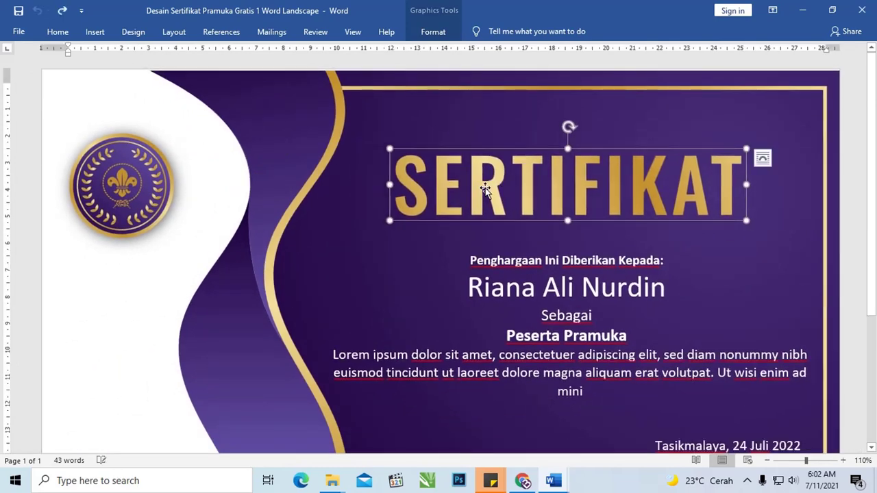
- Zoom in and reselect the SERTIFIKAT title box
{"action": "scroll", "coordinate": [526, 194], "scroll_direction": "up", "scroll_amount": 8}
{"action": "scroll", "coordinate": [526, 194], "scroll_direction": "up", "scroll_amount": 17}
{"action": "scroll", "coordinate": [527, 192], "scroll_direction": "up", "scroll_amount": 5}
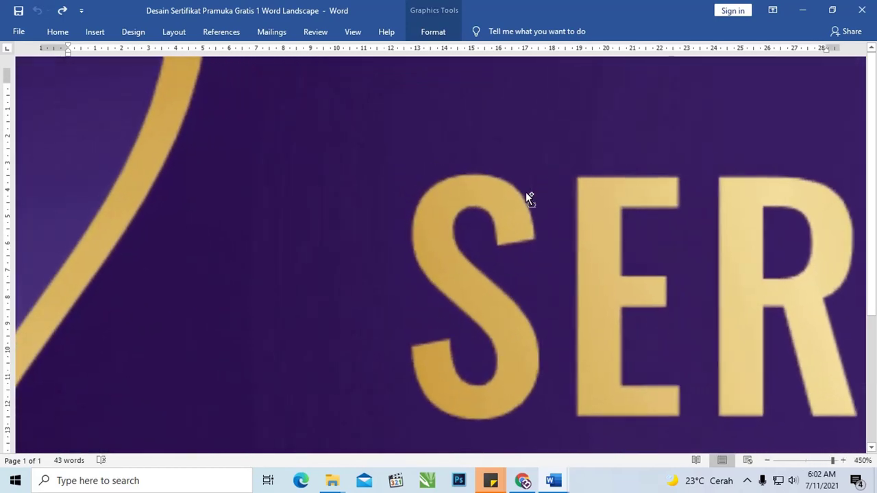
{"action": "scroll", "coordinate": [526, 192], "scroll_direction": "up", "scroll_amount": 5}
{"action": "scroll", "coordinate": [526, 191], "scroll_direction": "up", "scroll_amount": 4}
{"action": "left_click", "coordinate": [525, 193]}
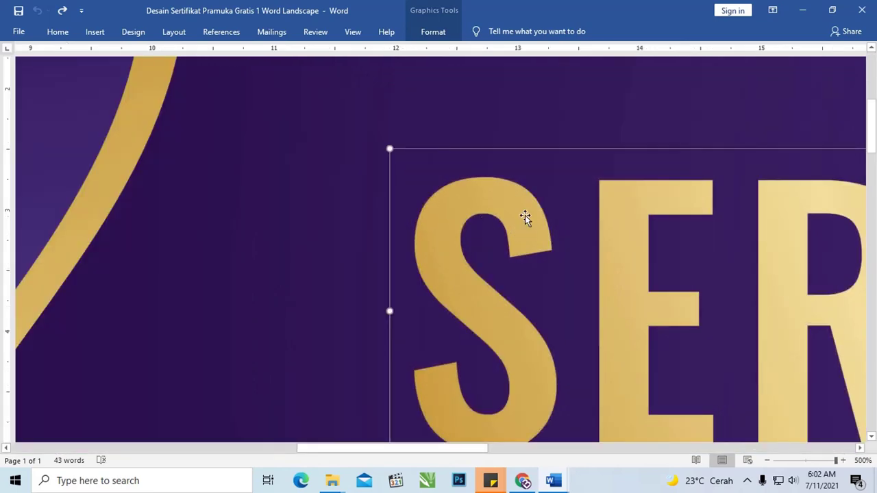
{"action": "scroll", "coordinate": [525, 215], "scroll_direction": "down", "scroll_amount": 8}
{"action": "scroll", "coordinate": [482, 224], "scroll_direction": "down", "scroll_amount": 5}
{"action": "scroll", "coordinate": [485, 229], "scroll_direction": "down", "scroll_amount": 8}
{"action": "scroll", "coordinate": [480, 227], "scroll_direction": "down", "scroll_amount": 10}
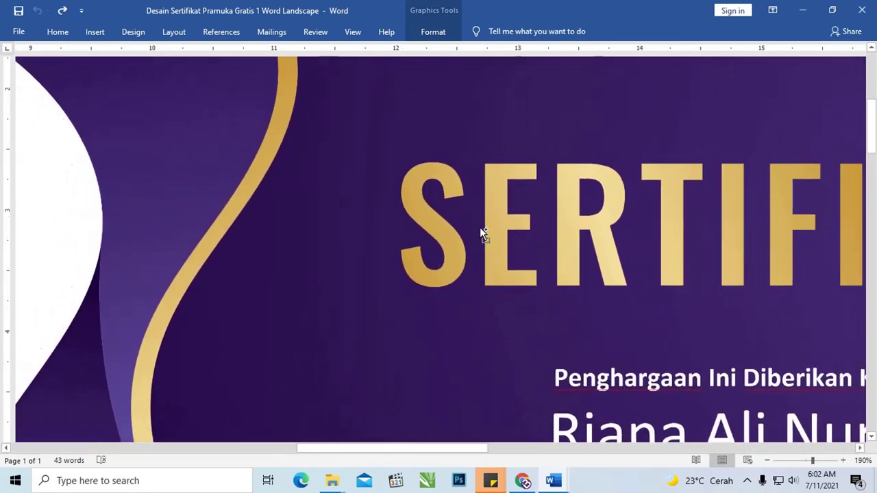
{"action": "scroll", "coordinate": [481, 227], "scroll_direction": "down", "scroll_amount": 4}
{"action": "scroll", "coordinate": [483, 228], "scroll_direction": "down", "scroll_amount": 3}
{"action": "scroll", "coordinate": [485, 233], "scroll_direction": "down", "scroll_amount": 2}
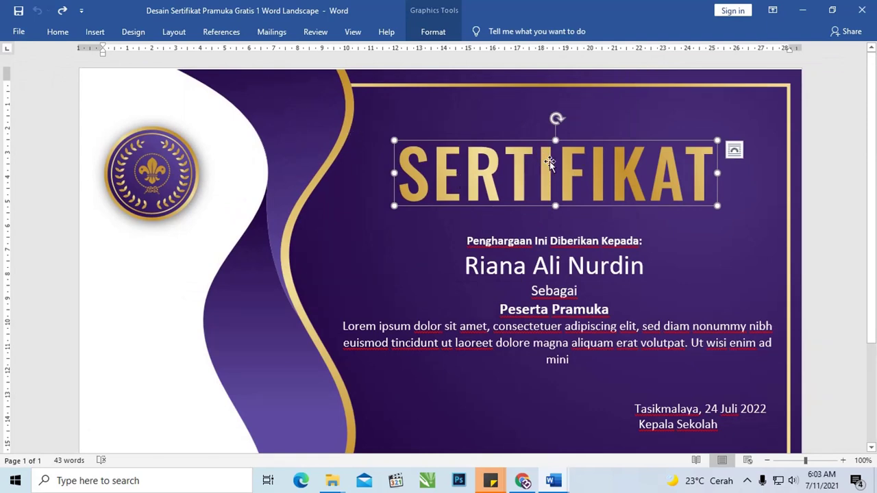
- Select the emblem and recipient details box, highlight its text, then clear the highlight
{"action": "left_click", "coordinate": [158, 164]}
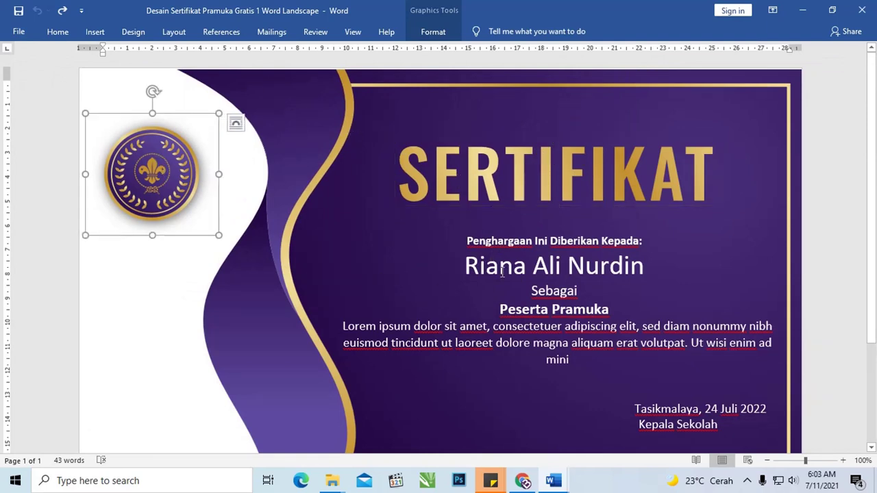
{"action": "left_click", "coordinate": [511, 251]}
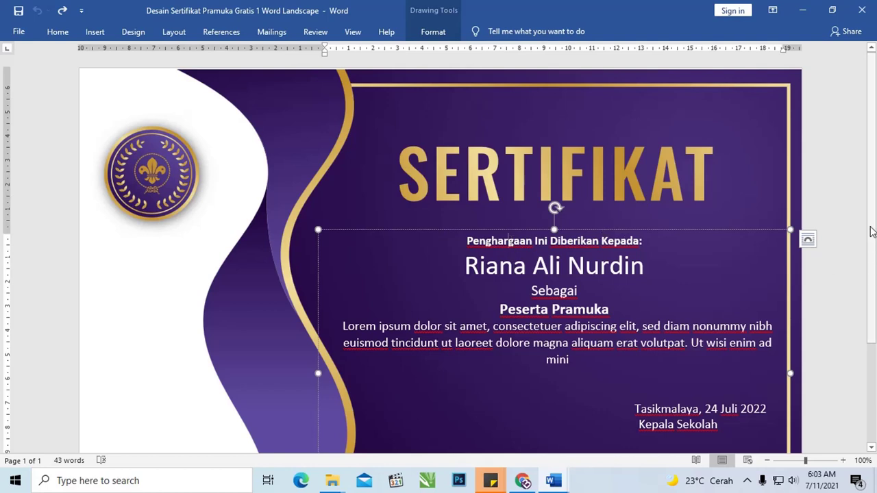
{"action": "scroll", "coordinate": [554, 260], "scroll_direction": "down", "scroll_amount": 2}
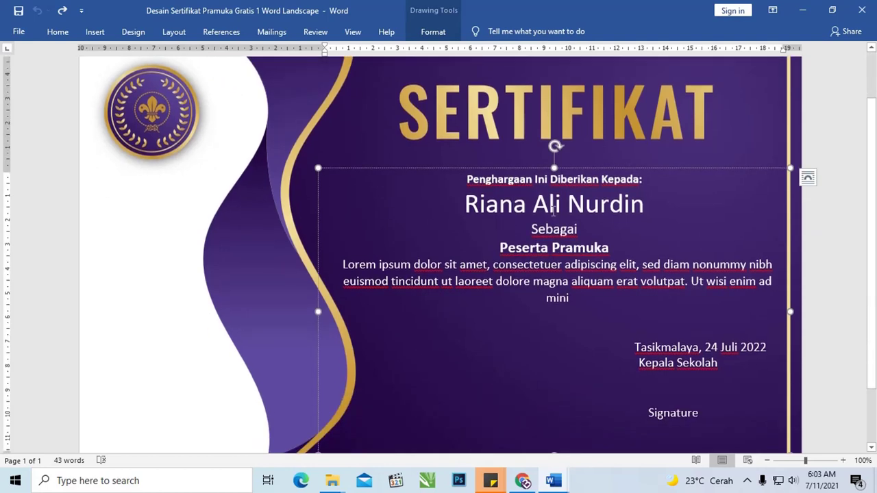
{"action": "scroll", "coordinate": [525, 215], "scroll_direction": "down", "scroll_amount": 1}
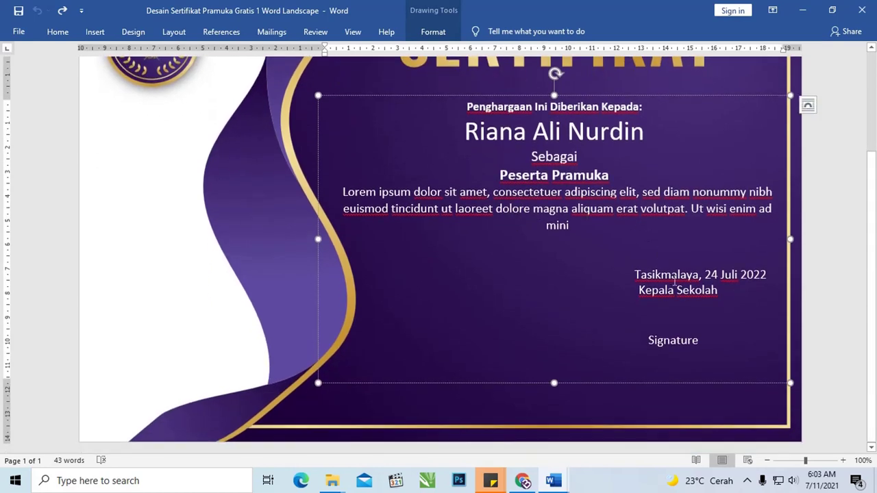
{"action": "scroll", "coordinate": [586, 224], "scroll_direction": "down", "scroll_amount": 1}
{"action": "scroll", "coordinate": [586, 224], "scroll_direction": "up", "scroll_amount": 2}
{"action": "scroll", "coordinate": [586, 224], "scroll_direction": "up", "scroll_amount": 1}
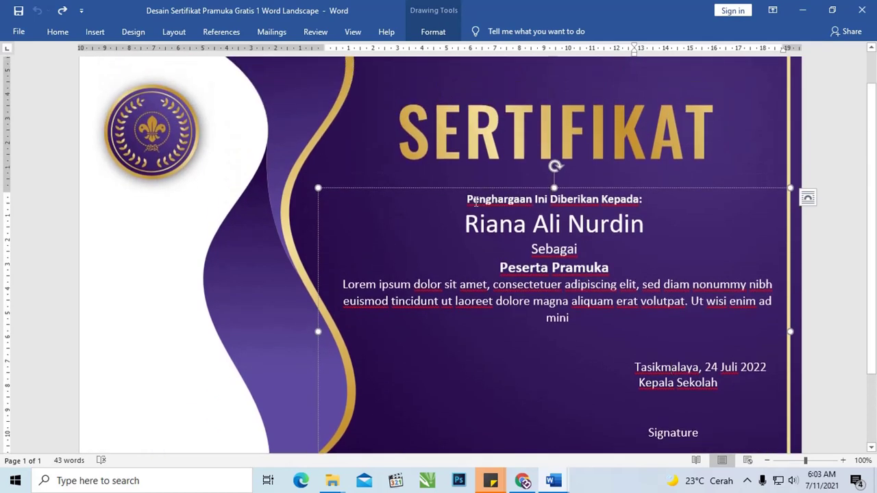
{"action": "mouse_move", "coordinate": [467, 198]}
{"action": "left_mouse_down"}
{"action": "mouse_move", "coordinate": [734, 400]}
{"action": "mouse_move", "coordinate": [734, 435]}
{"action": "left_mouse_up"}
{"action": "scroll", "coordinate": [513, 254], "scroll_direction": "down", "scroll_amount": 2}
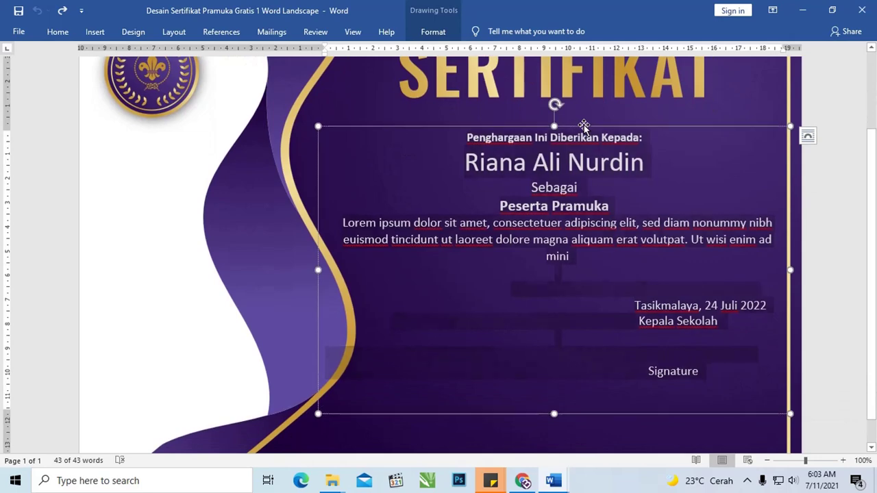
{"action": "left_click", "coordinate": [495, 164]}
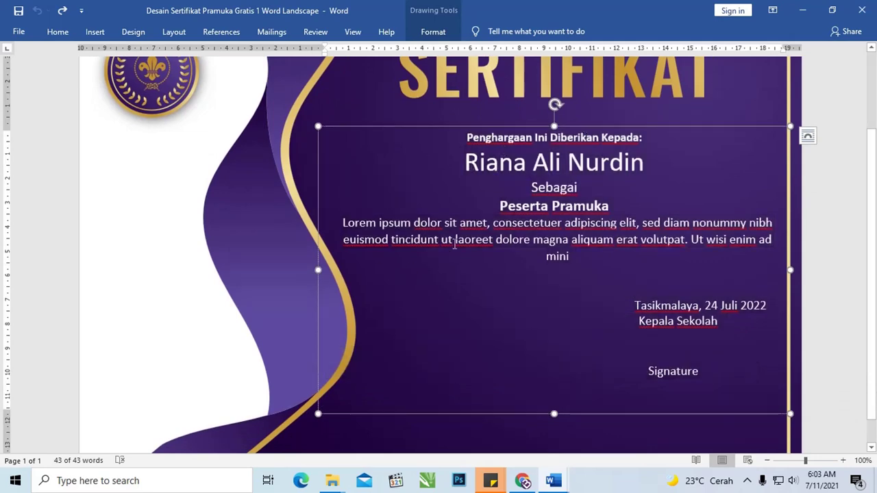
{"action": "scroll", "coordinate": [455, 237], "scroll_direction": "down", "scroll_amount": 4, "text": "ctrl"}
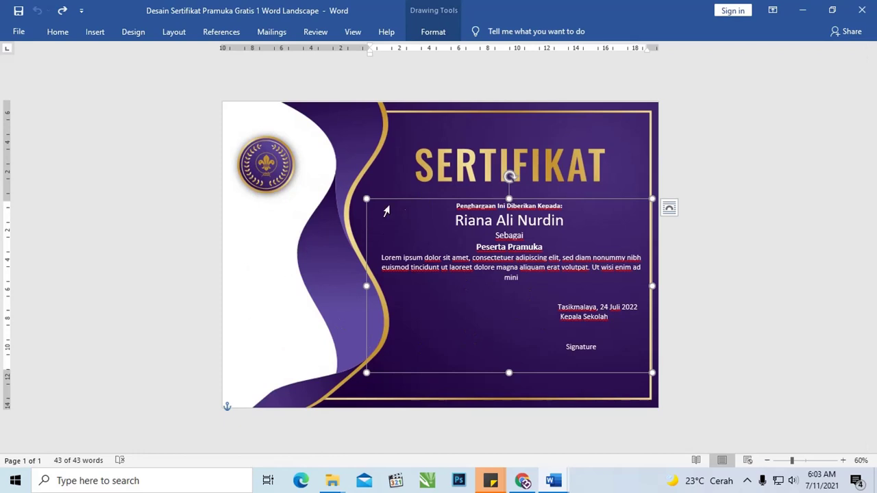
- Open and close Insert > Shapes without adding one, then switch to the portrait certificate
{"action": "left_click", "coordinate": [96, 32]}
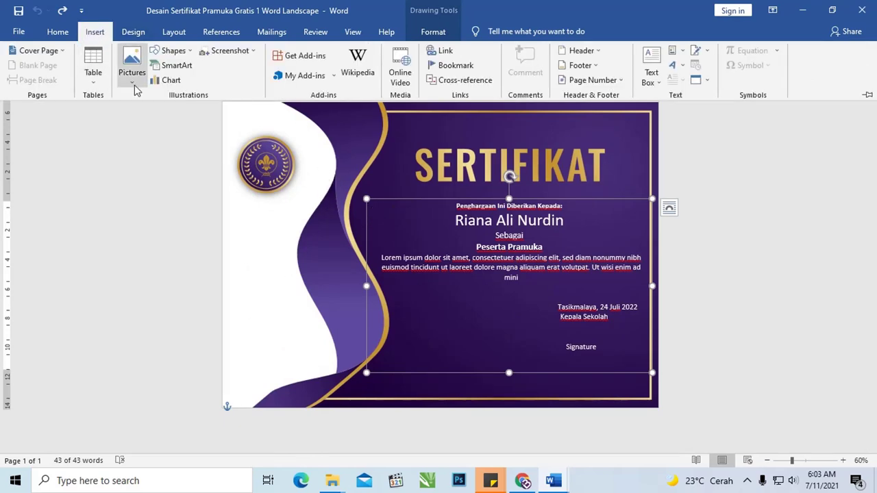
{"action": "left_click", "coordinate": [168, 50]}
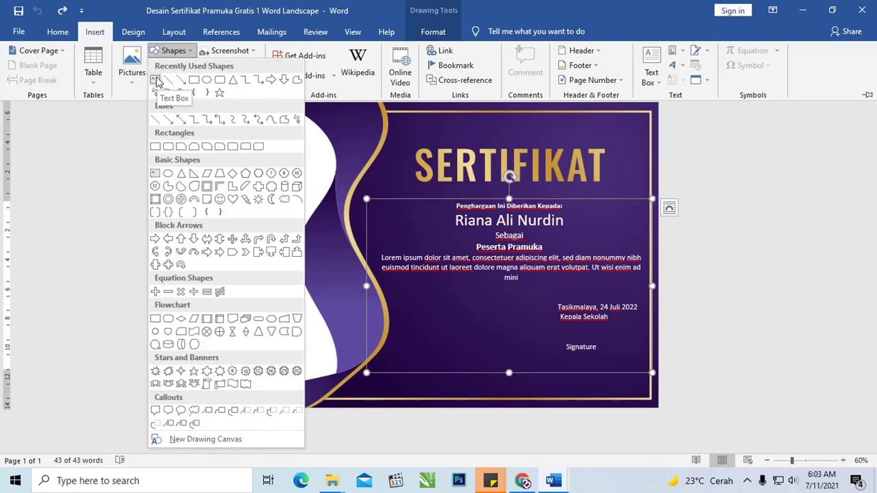
{"action": "left_click", "coordinate": [521, 238]}
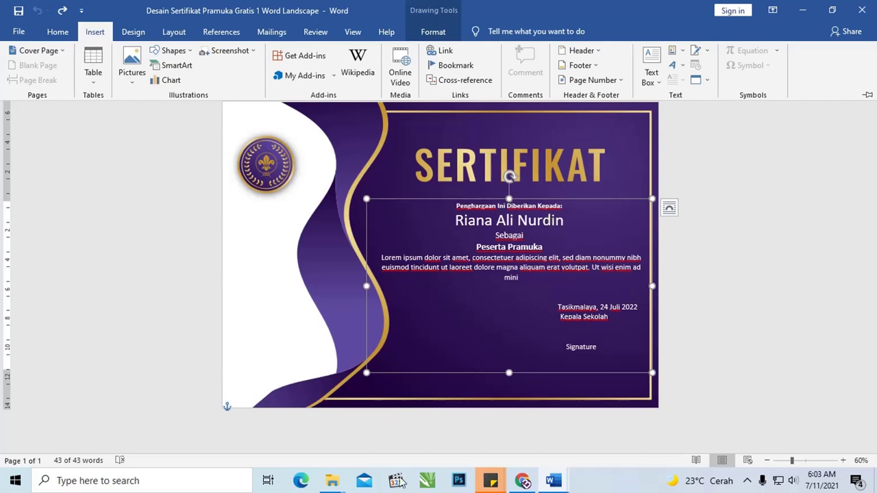
{"action": "left_click", "coordinate": [556, 482]}
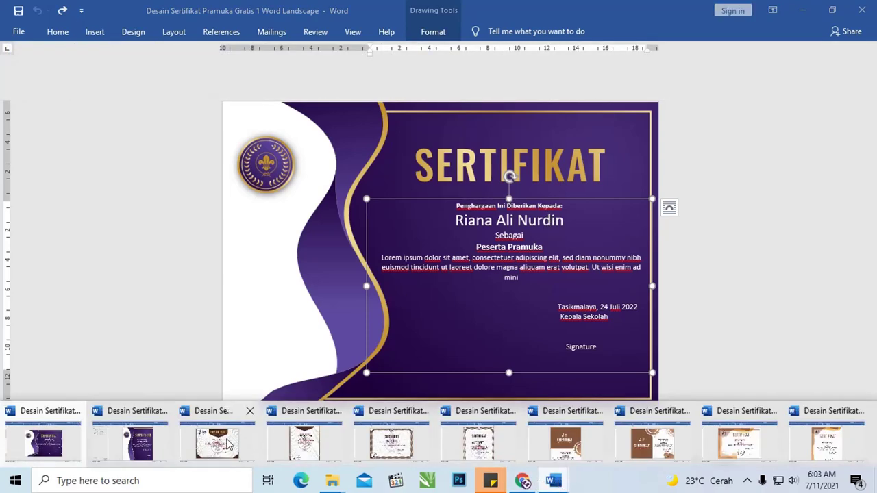
{"action": "left_click", "coordinate": [138, 439]}
- Select the title, details box and background picture, undoing an accidental background move
{"action": "left_click", "coordinate": [536, 164]}
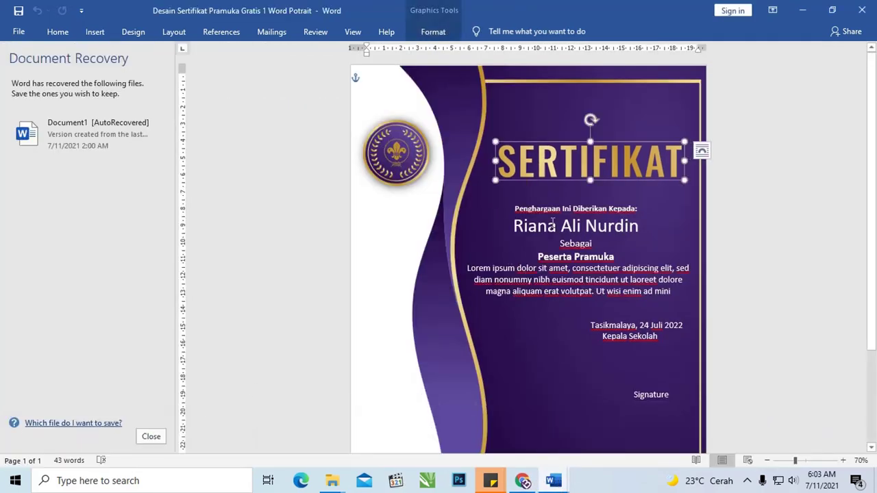
{"action": "key", "text": "Tab"}
{"action": "key", "text": "Tab"}
{"action": "left_click", "coordinate": [569, 281]}
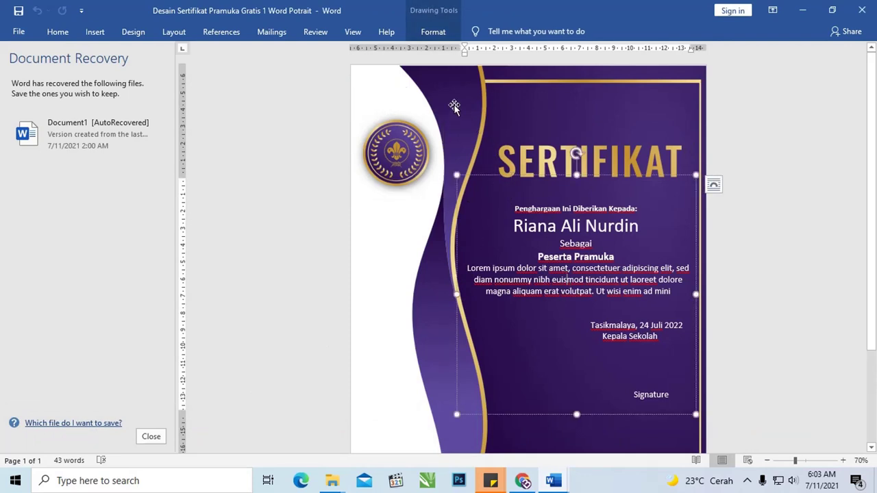
{"action": "left_click", "coordinate": [454, 106]}
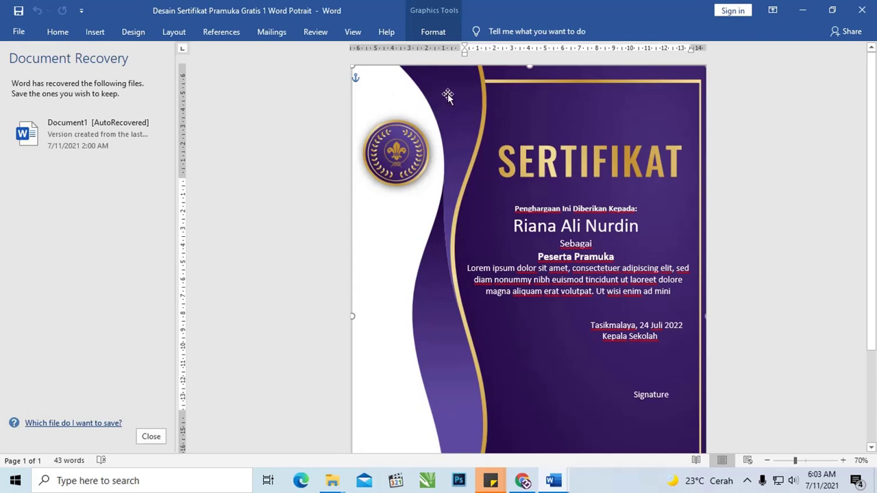
{"action": "left_click_drag", "start_coordinate": [448, 94], "coordinate": [447, 100]}
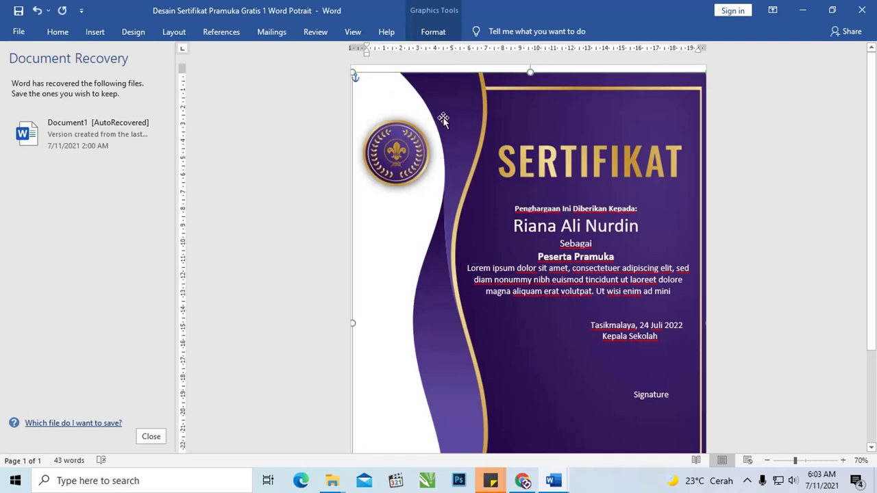
{"action": "key", "text": "ctrl+z"}
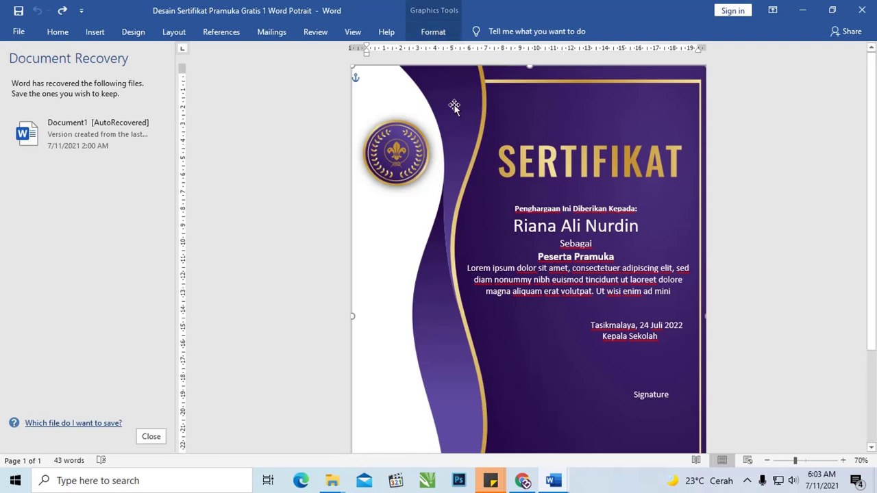
- Check the background picture's Graphics Fill colours twice without changing them
{"action": "left_click", "coordinate": [436, 33]}
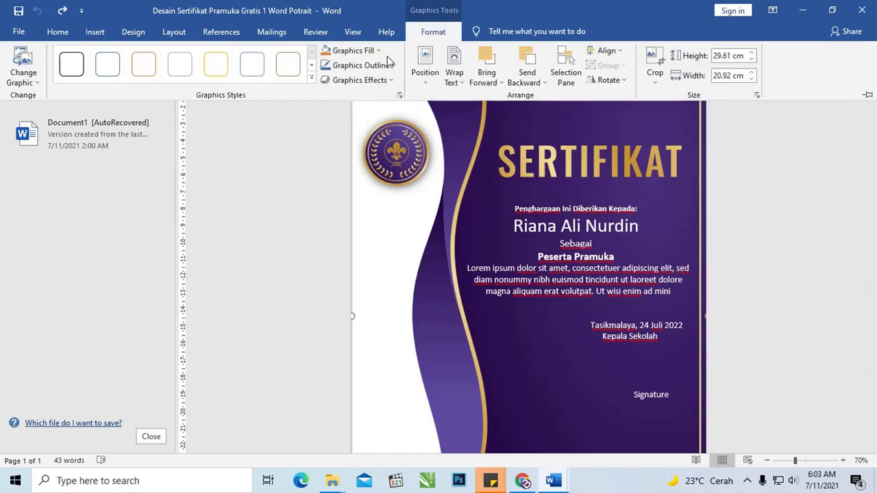
{"action": "left_click", "coordinate": [376, 51]}
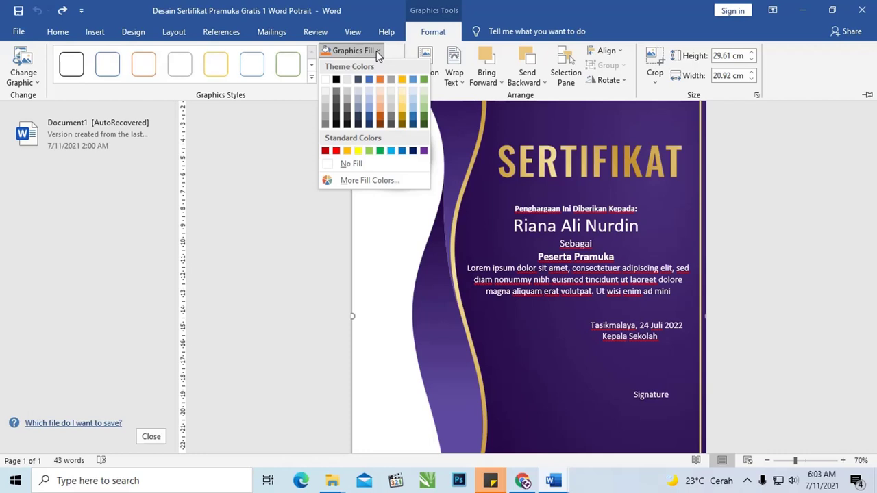
{"action": "left_click", "coordinate": [403, 52]}
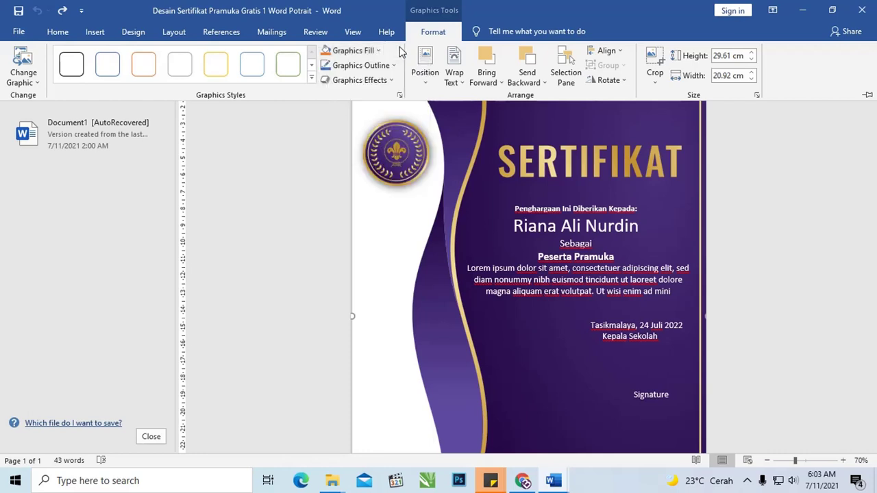
{"action": "left_click", "coordinate": [492, 149]}
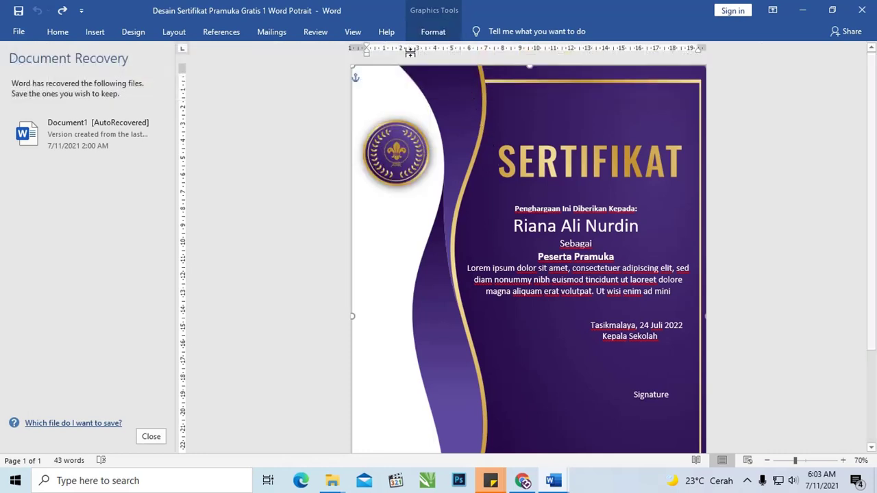
{"action": "left_click", "coordinate": [438, 36]}
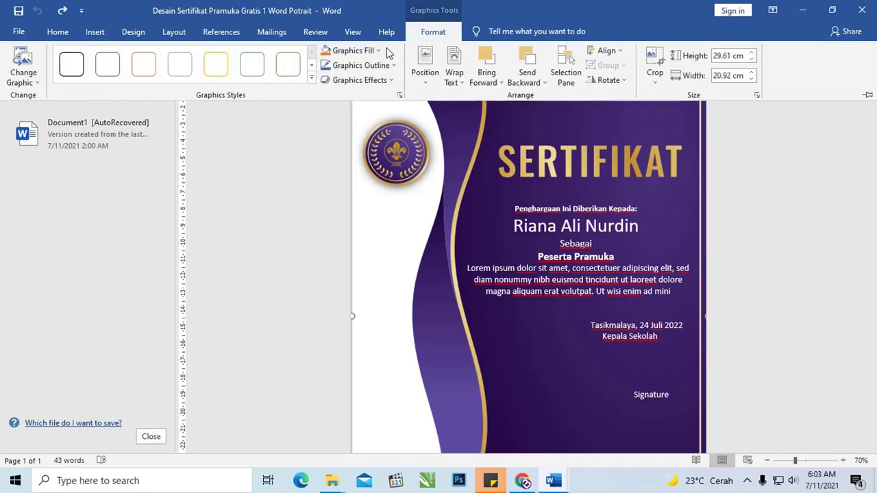
{"action": "left_click", "coordinate": [377, 52]}
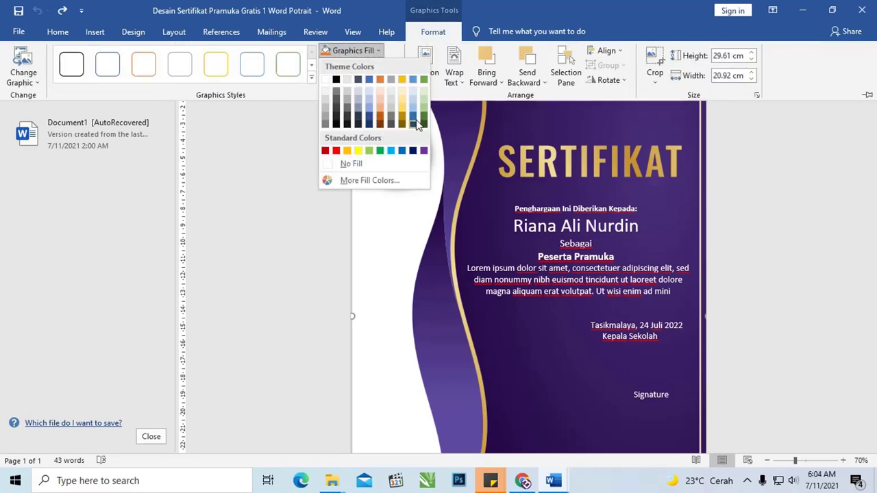
{"action": "left_click", "coordinate": [501, 117]}
- Inspect the background picture's right-click Change Graphic options, then dismiss without replacing it
{"action": "right_click", "coordinate": [500, 117]}
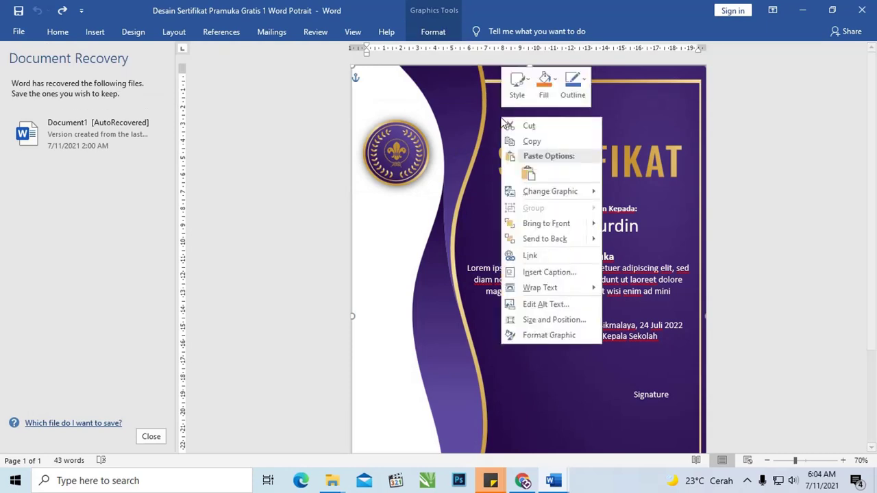
{"action": "mouse_move", "coordinate": [591, 198]}
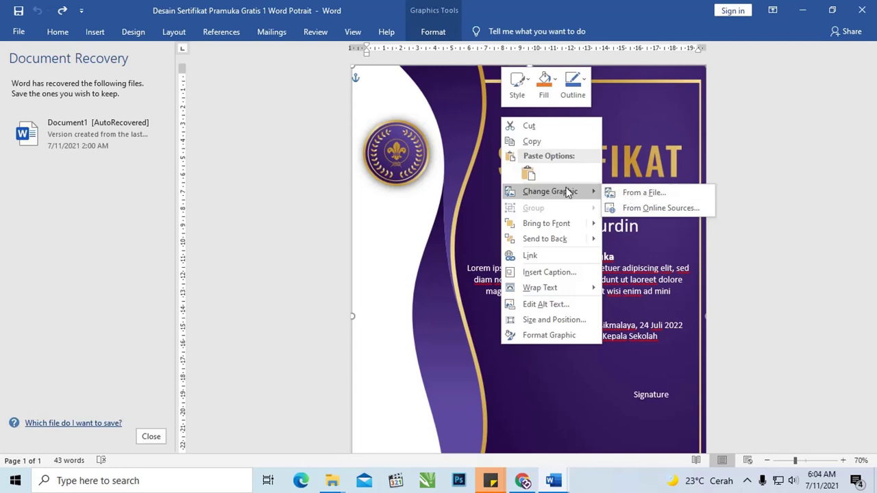
{"action": "left_click", "coordinate": [636, 132]}
{"action": "scroll", "coordinate": [387, 291], "scroll_direction": "down", "scroll_amount": 1}
{"action": "right_click", "coordinate": [421, 294]}
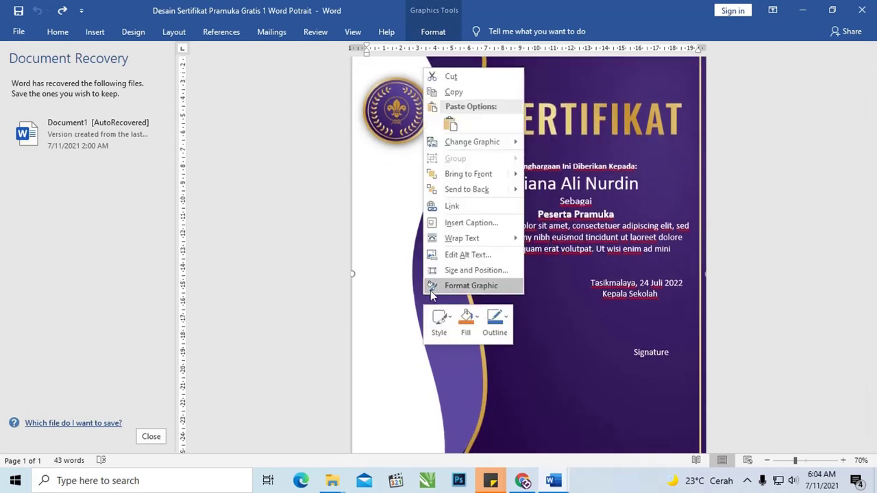
{"action": "mouse_move", "coordinate": [472, 146]}
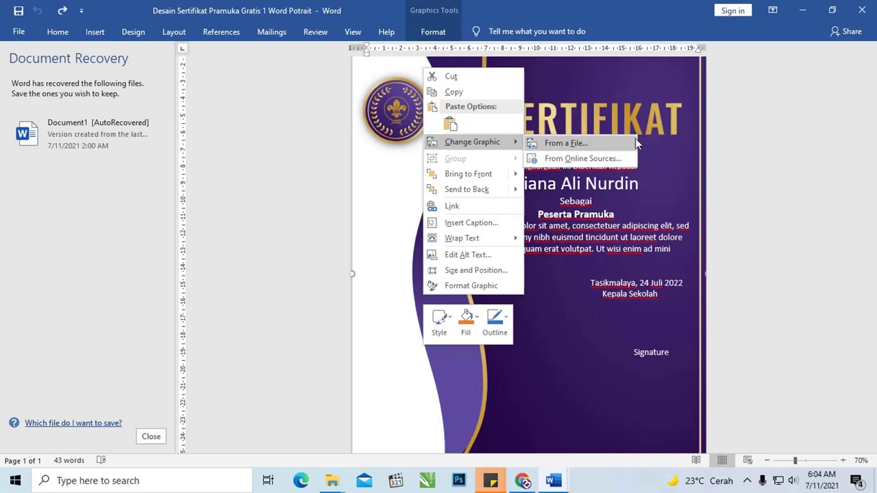
{"action": "key", "text": "Escape"}
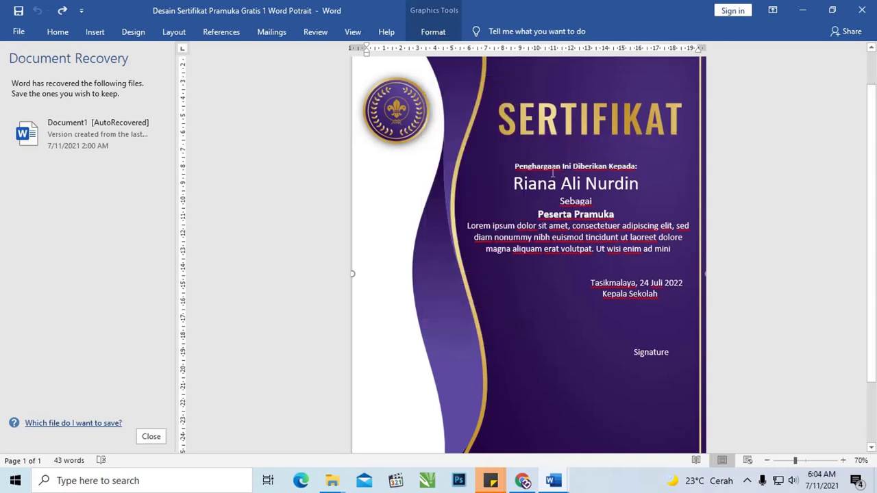
- Close the portrait certificate and inspect the brown certificate's text box, title and background
{"action": "left_click", "coordinate": [862, 9]}
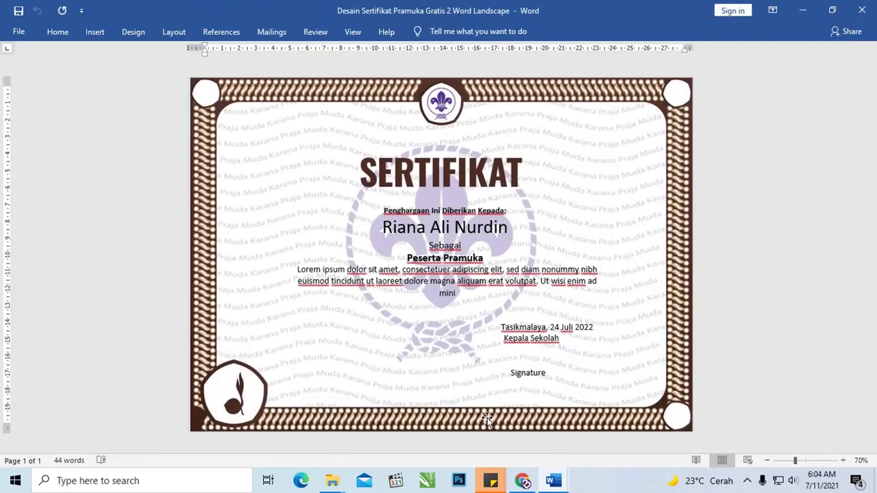
{"action": "left_click", "coordinate": [415, 252]}
{"action": "left_click", "coordinate": [453, 166]}
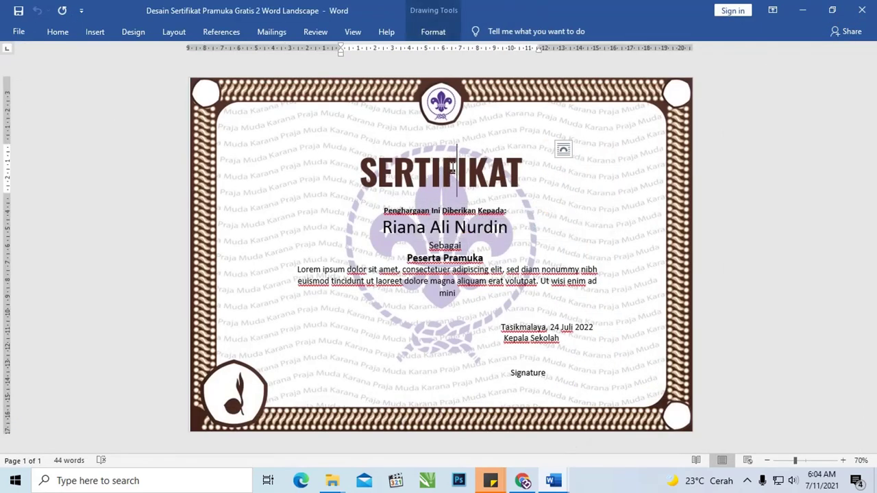
{"action": "left_click_drag", "start_coordinate": [361, 168], "coordinate": [548, 167]}
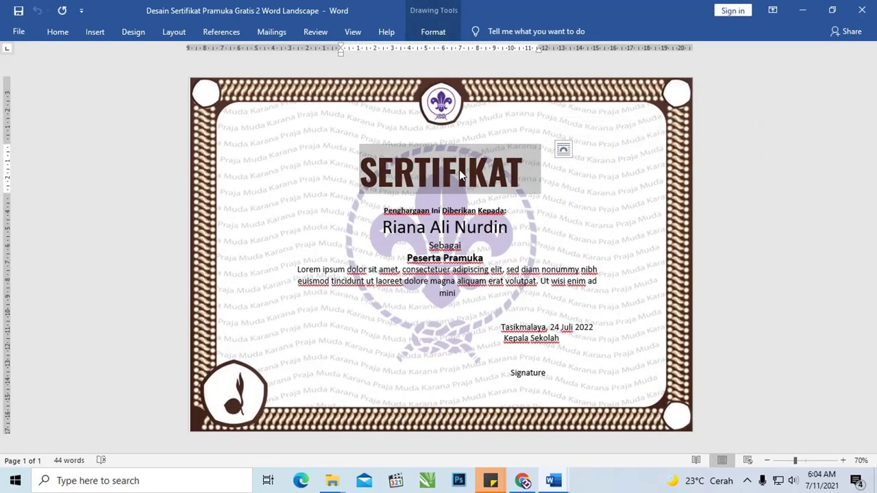
{"action": "left_click", "coordinate": [534, 229]}
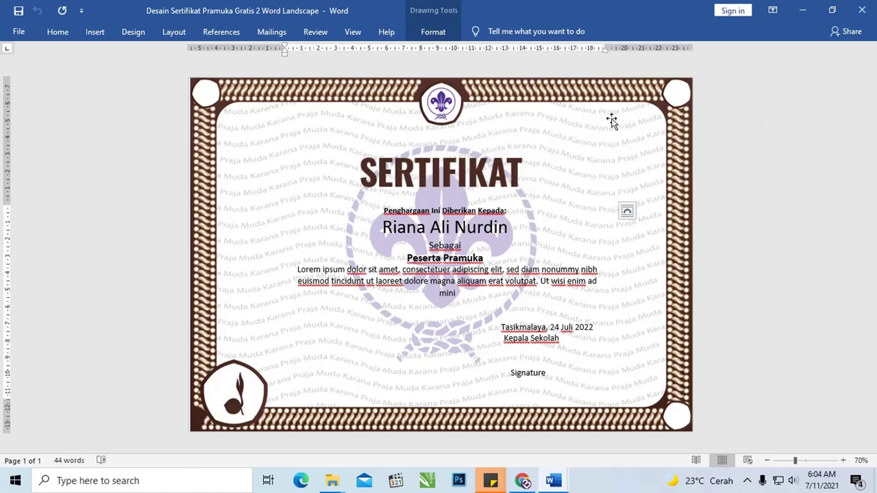
{"action": "left_click", "coordinate": [443, 112]}
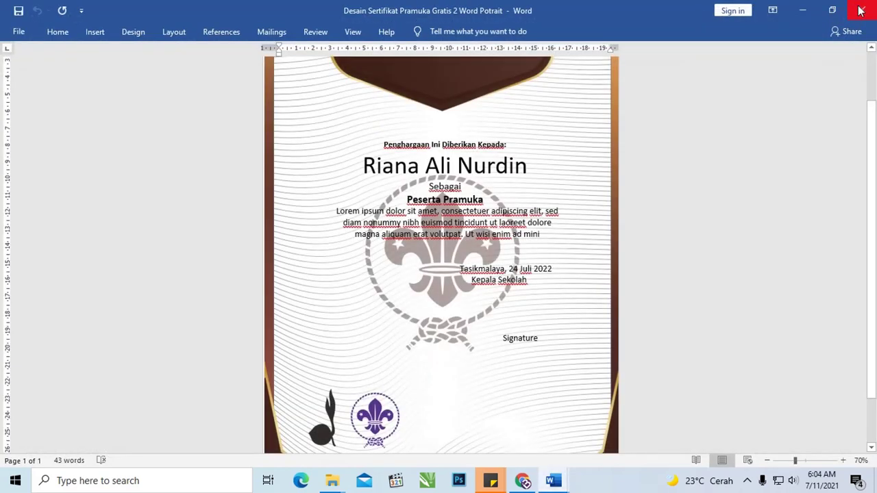
- Close the brown certificate, discard the recovered files, and close the remaining document and Word
{"action": "left_click", "coordinate": [861, 9]}
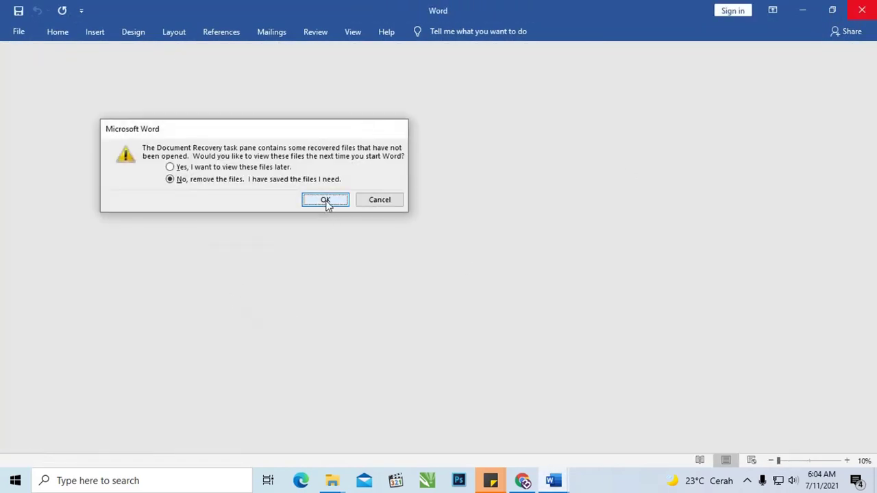
{"action": "left_click", "coordinate": [326, 200]}
{"action": "left_click", "coordinate": [865, 8]}
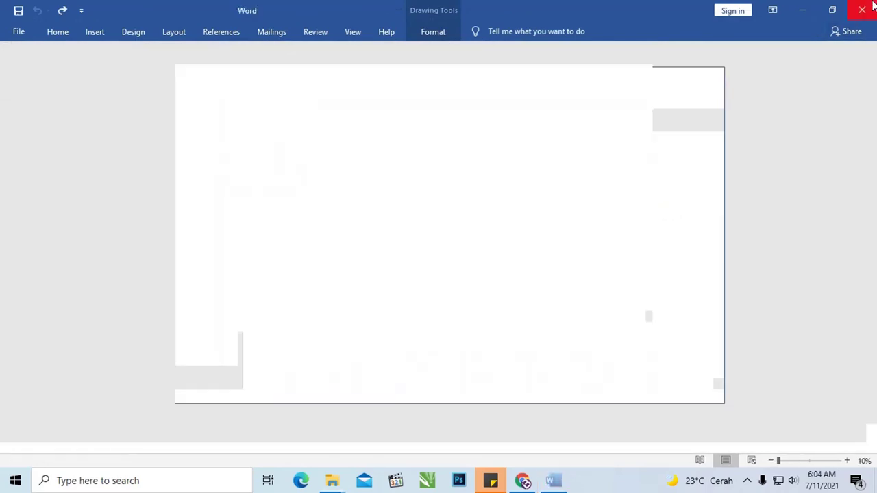
{"action": "left_click", "coordinate": [865, 9]}
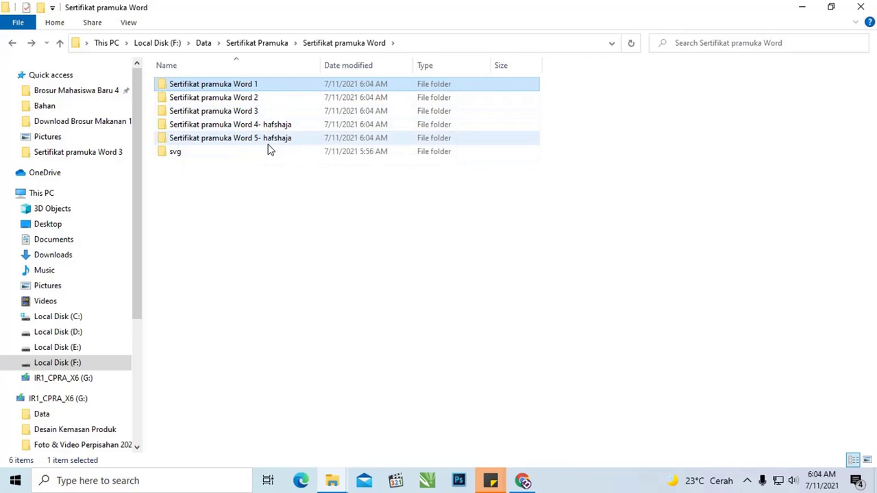
- Open the svg folder, widen the name column, and review the four SVG files
{"action": "left_click_drag", "start_coordinate": [281, 169], "coordinate": [243, 83]}
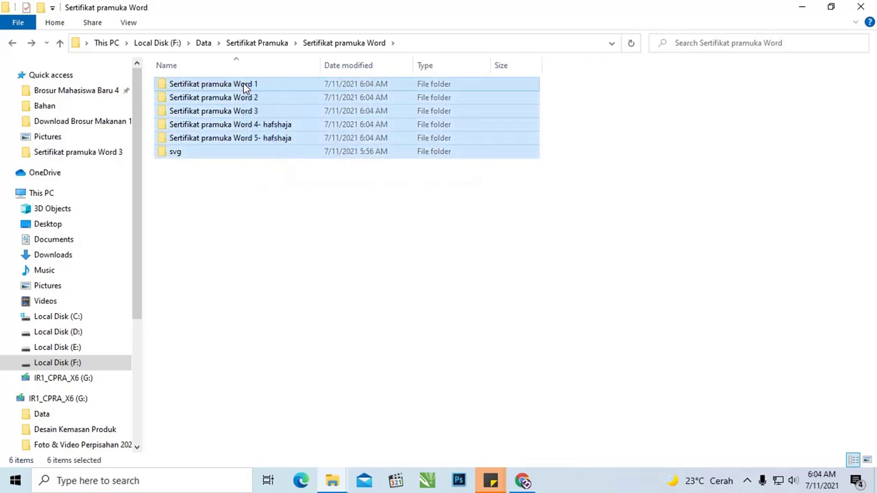
{"action": "double_click", "coordinate": [173, 154]}
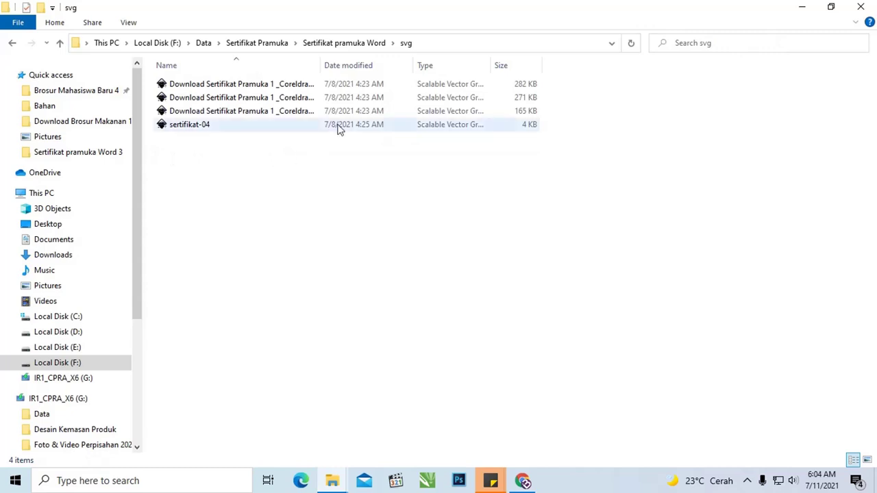
{"action": "double_click", "coordinate": [320, 66]}
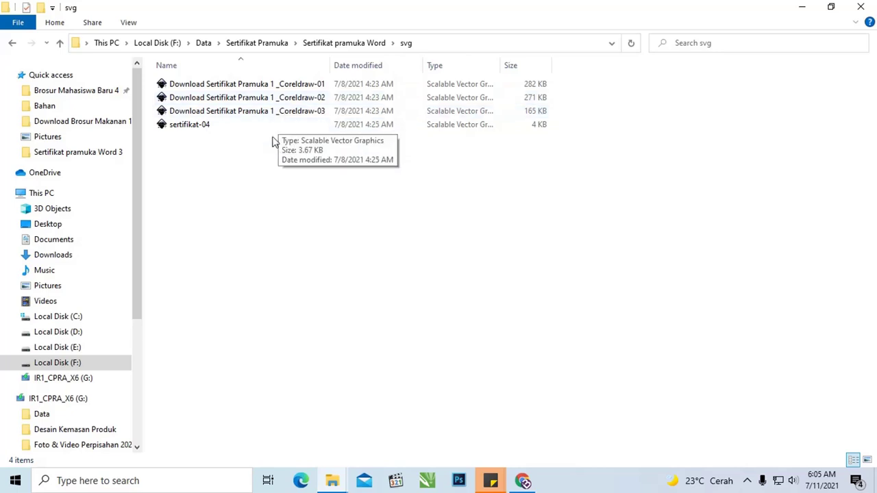
{"action": "left_click_drag", "start_coordinate": [464, 251], "coordinate": [196, 95]}
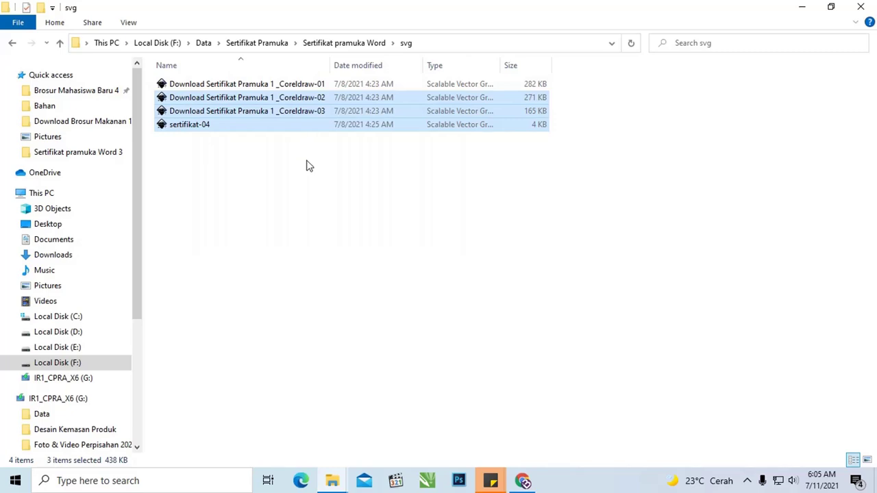
{"action": "left_click", "coordinate": [307, 167]}
{"action": "left_click_drag", "start_coordinate": [203, 159], "coordinate": [181, 83]}
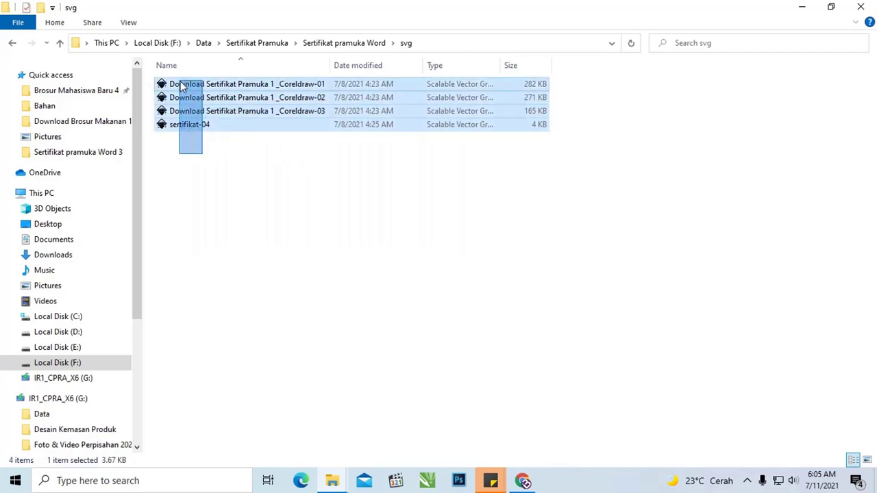
{"action": "left_click", "coordinate": [231, 159]}
{"action": "left_click_drag", "start_coordinate": [264, 160], "coordinate": [194, 84]}
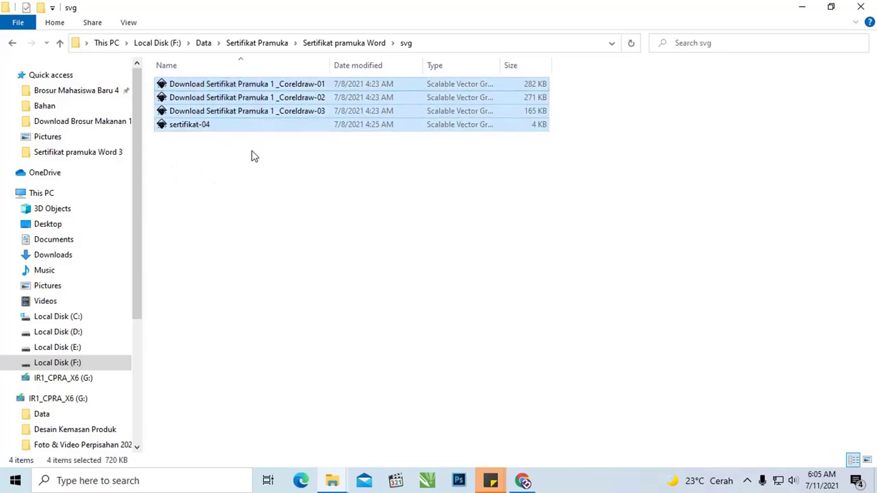
{"action": "left_click", "coordinate": [242, 170]}
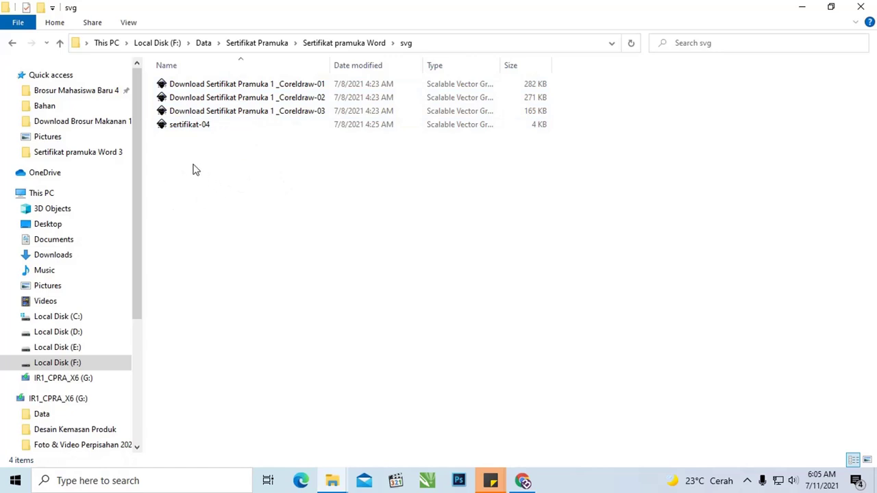
- Create a new Microsoft Word Document in the svg folder with its default name
{"action": "right_click", "coordinate": [184, 178]}
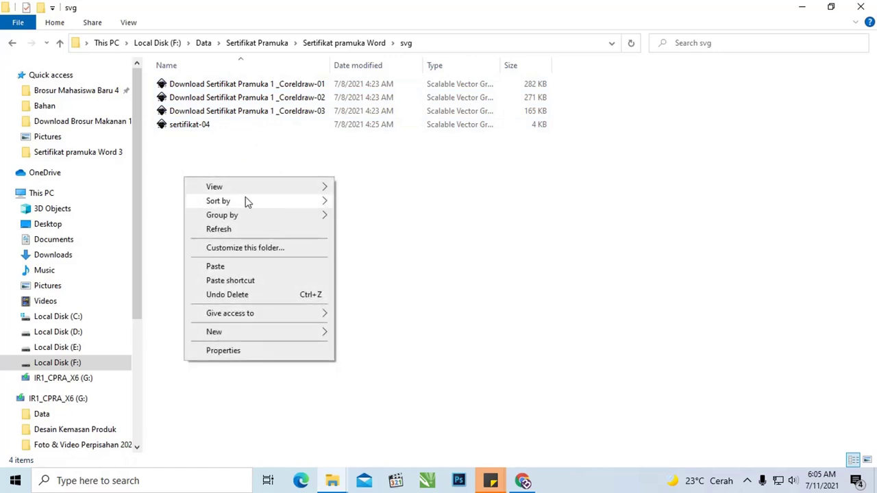
{"action": "mouse_move", "coordinate": [285, 332]}
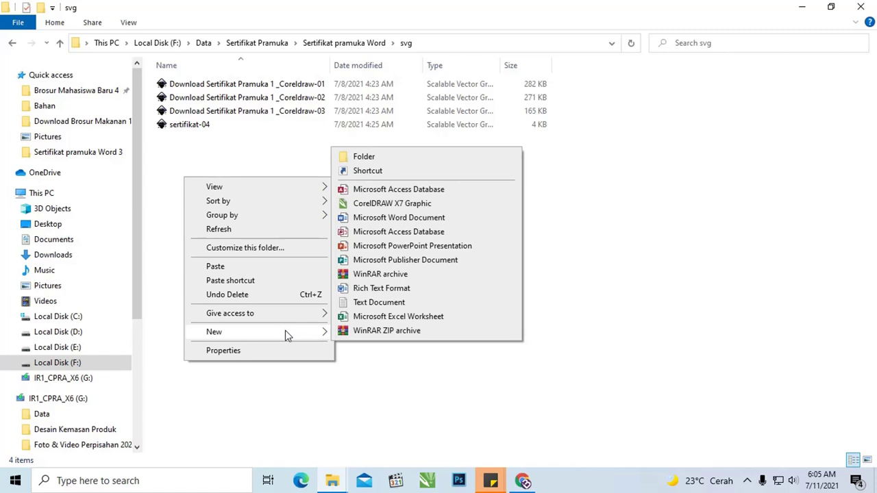
{"action": "left_click", "coordinate": [387, 217]}
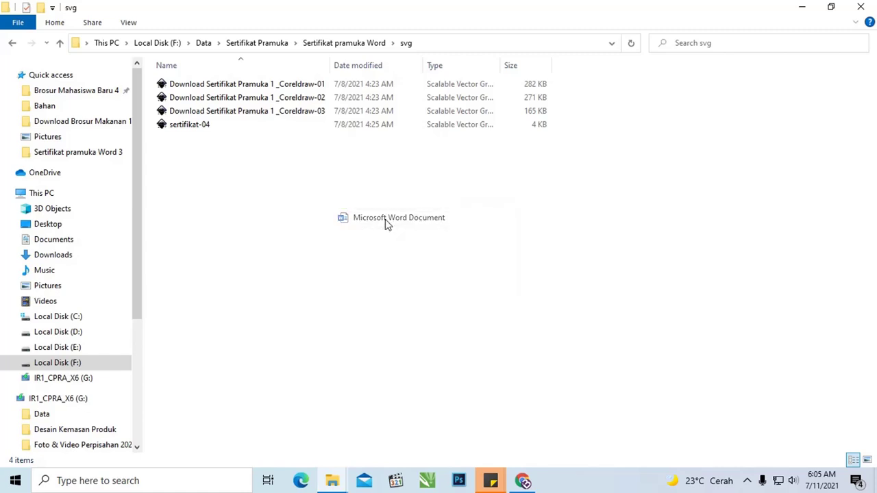
{"action": "left_click", "coordinate": [247, 172]}
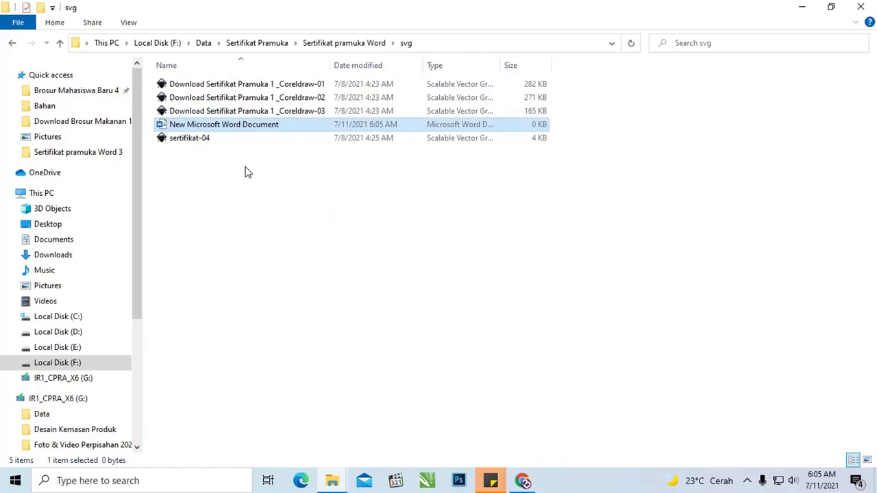
- Open New Microsoft Word Document and uncheck Collapse the Ribbon so the full ribbon stays shown
{"action": "double_click", "coordinate": [255, 127]}
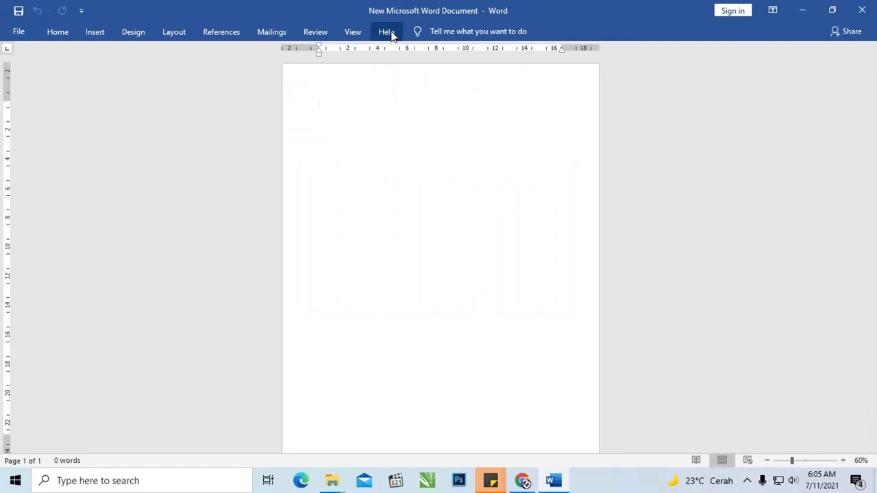
{"action": "left_click", "coordinate": [354, 32]}
{"action": "right_click", "coordinate": [827, 76]}
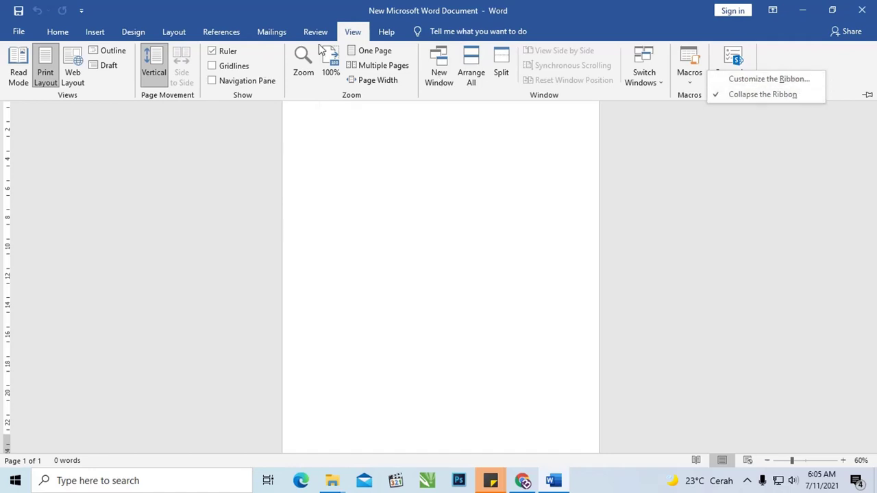
{"action": "left_click", "coordinate": [348, 31]}
{"action": "left_click", "coordinate": [355, 31]}
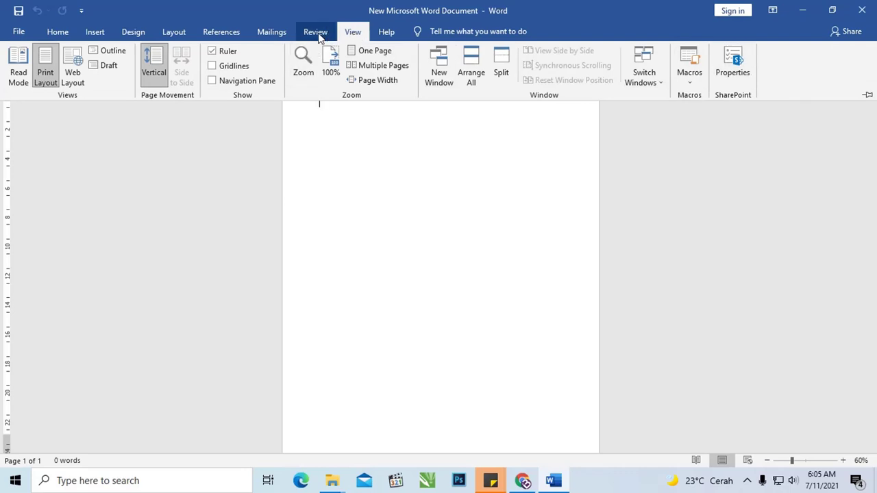
{"action": "left_click", "coordinate": [323, 34]}
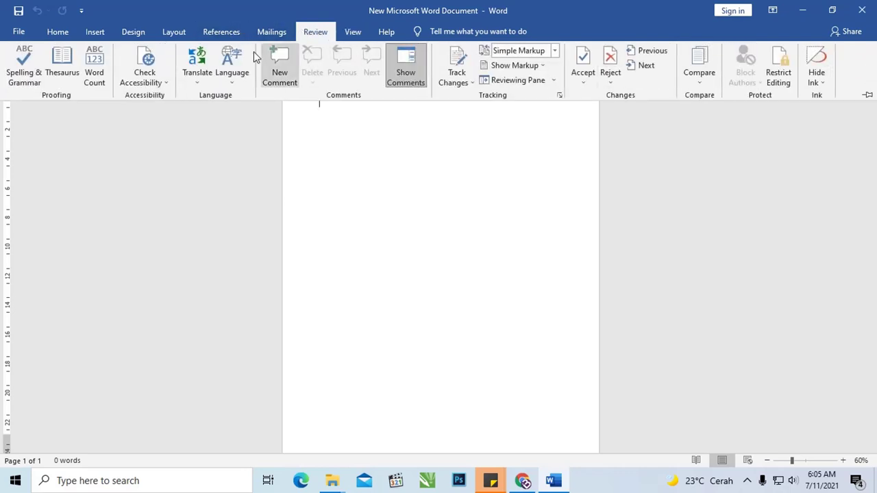
{"action": "right_click", "coordinate": [307, 31]}
{"action": "key", "text": "Escape"}
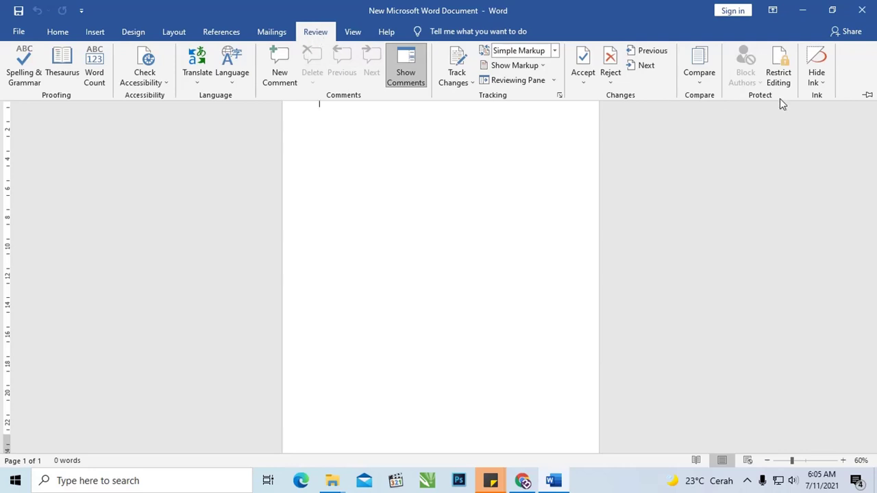
{"action": "right_click", "coordinate": [855, 72]}
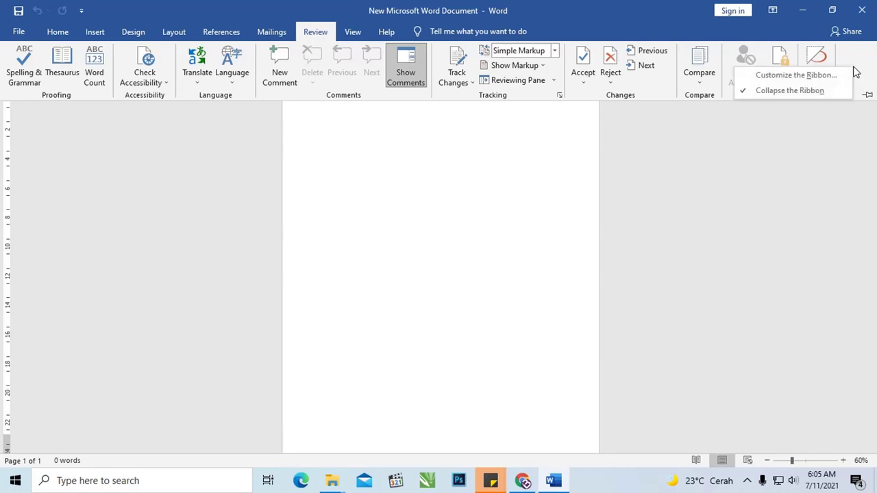
{"action": "left_click", "coordinate": [769, 90]}
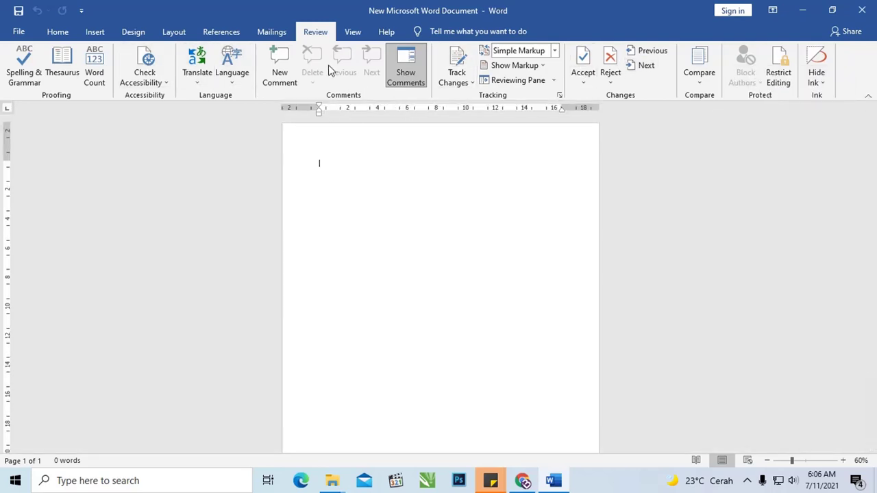
{"action": "left_click", "coordinate": [55, 32]}
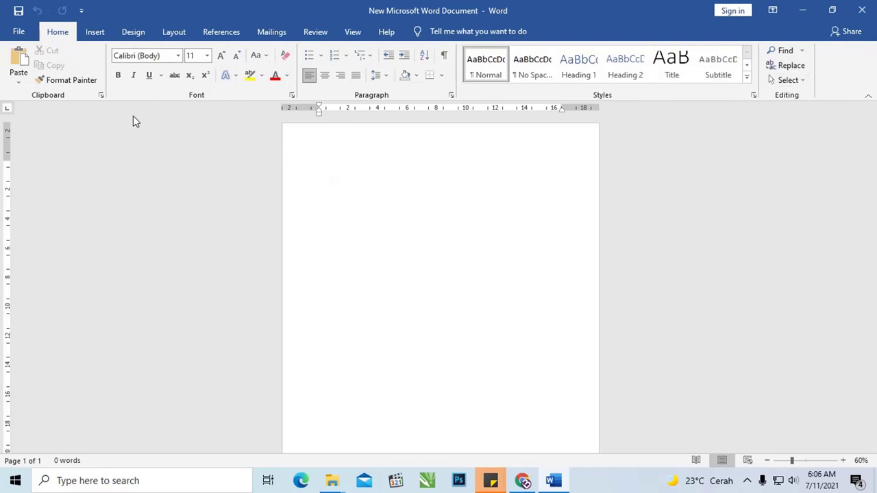
- Choose A4 (21 cm x 29.7 cm) under Layout > Size and confirm the new paper size
{"action": "left_click", "coordinate": [170, 39]}
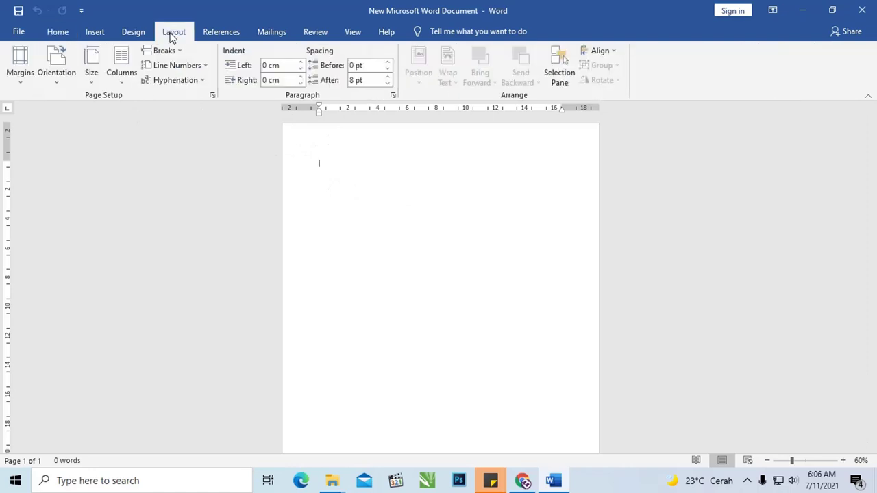
{"action": "left_click", "coordinate": [88, 74]}
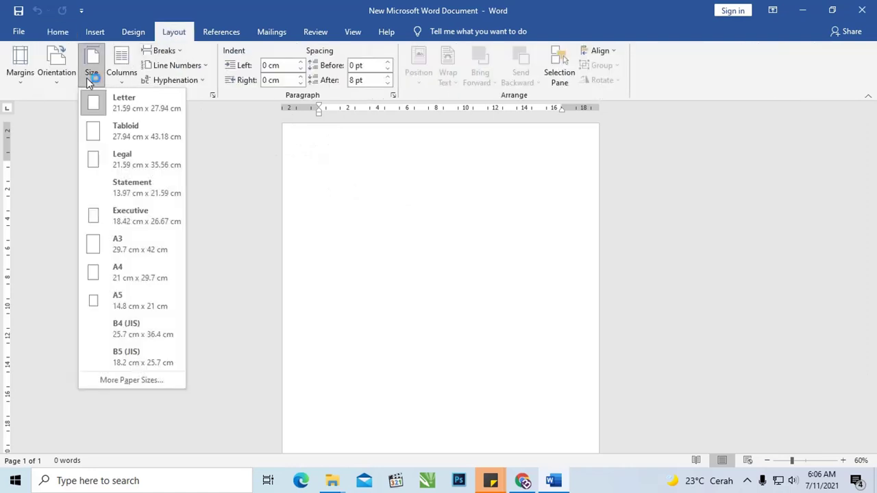
{"action": "left_click", "coordinate": [132, 278]}
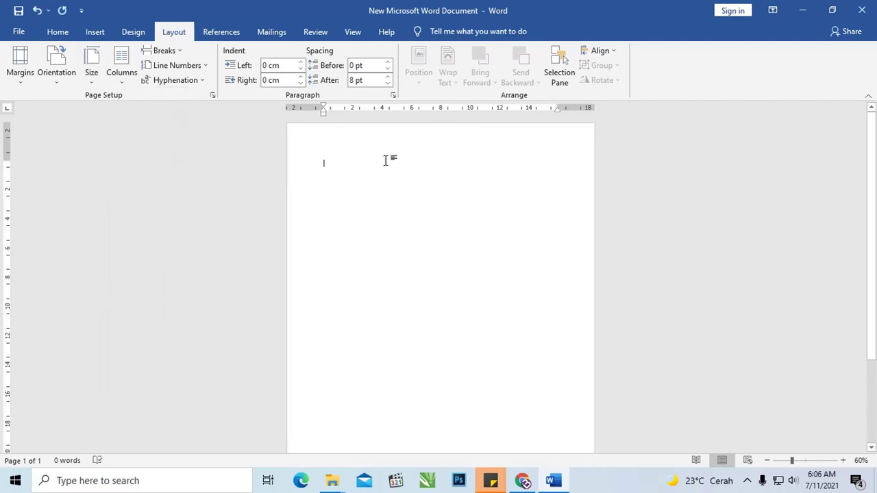
{"action": "left_click", "coordinate": [94, 84]}
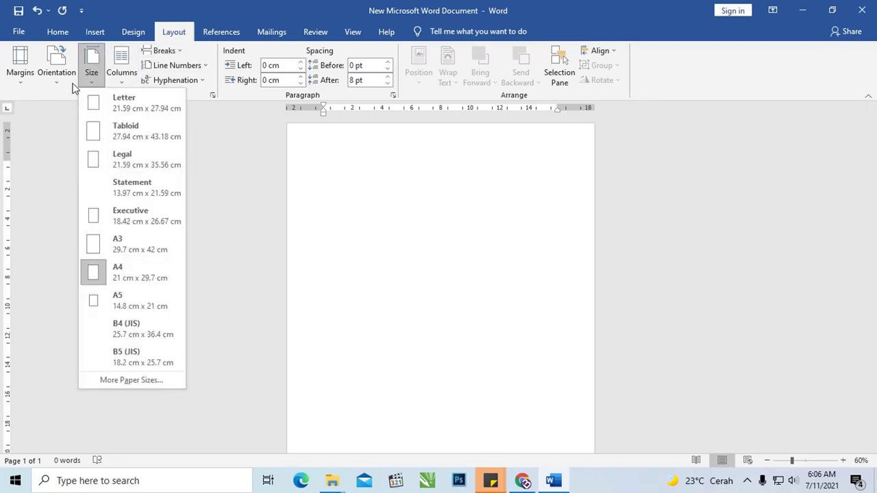
{"action": "left_click", "coordinate": [20, 80]}
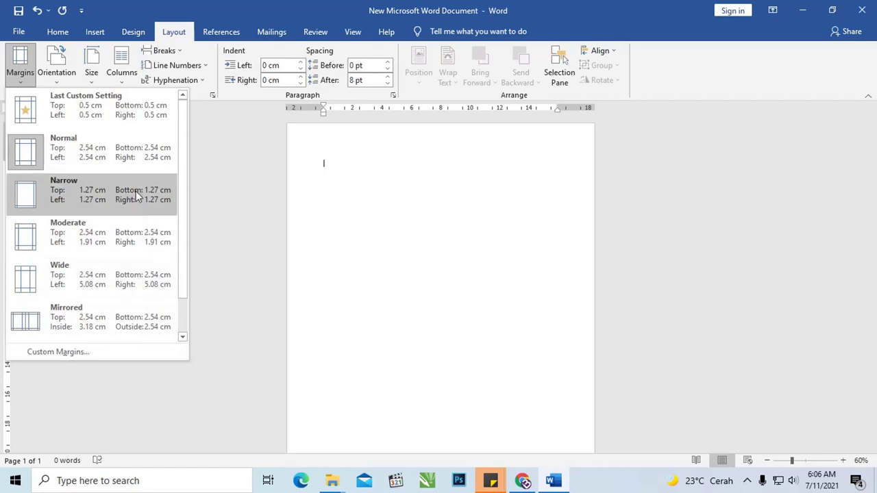
- In custom margins, enter 0.5cm as the Top margin and copy that value
{"action": "left_click", "coordinate": [90, 353]}
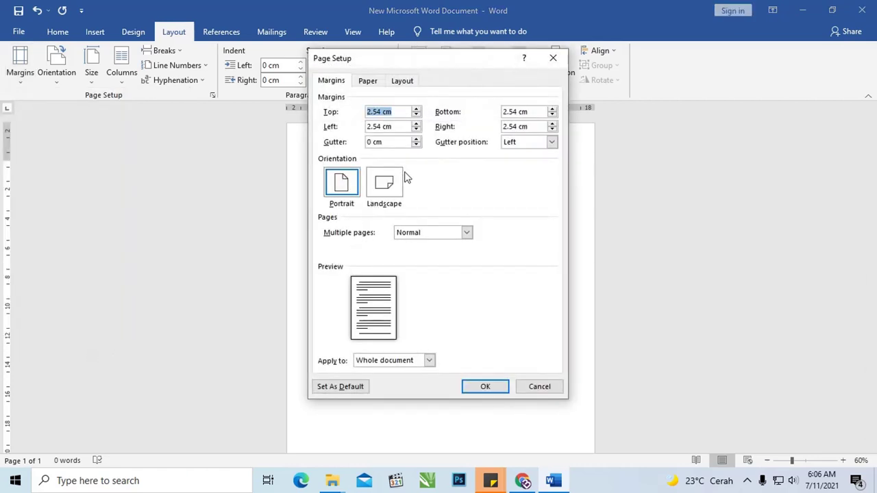
{"action": "left_click", "coordinate": [397, 113]}
{"action": "left_click_drag", "start_coordinate": [382, 112], "coordinate": [308, 111]}
{"action": "type", "text": "0"}
{"action": "left_click_drag", "start_coordinate": [384, 113], "coordinate": [354, 113]}
{"action": "key", "text": "ctrl+c"}
{"action": "right_click", "coordinate": [381, 115]}
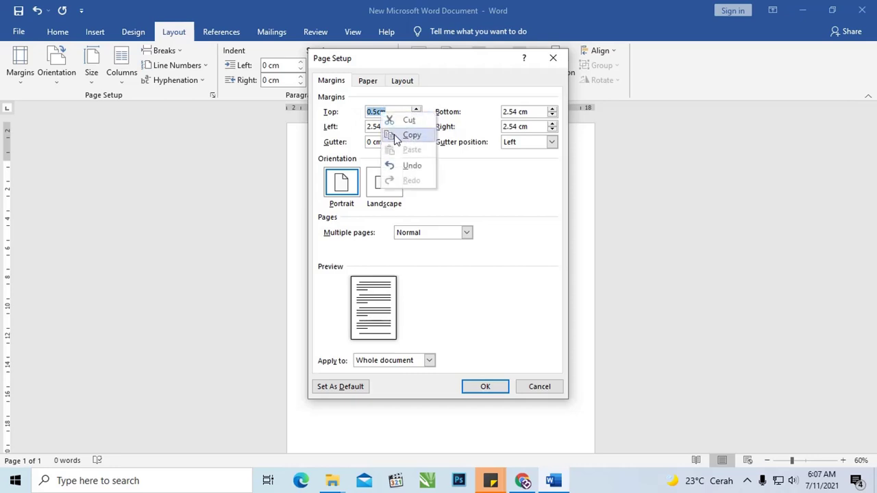
{"action": "left_click", "coordinate": [395, 137]}
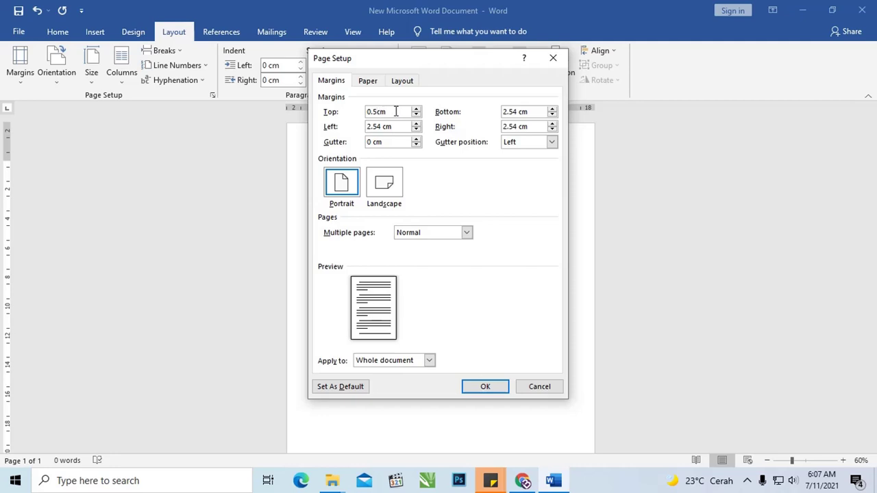
- Paste 0.5cm into the Left, Bottom and Right margins
{"action": "left_click_drag", "start_coordinate": [402, 129], "coordinate": [340, 126]}
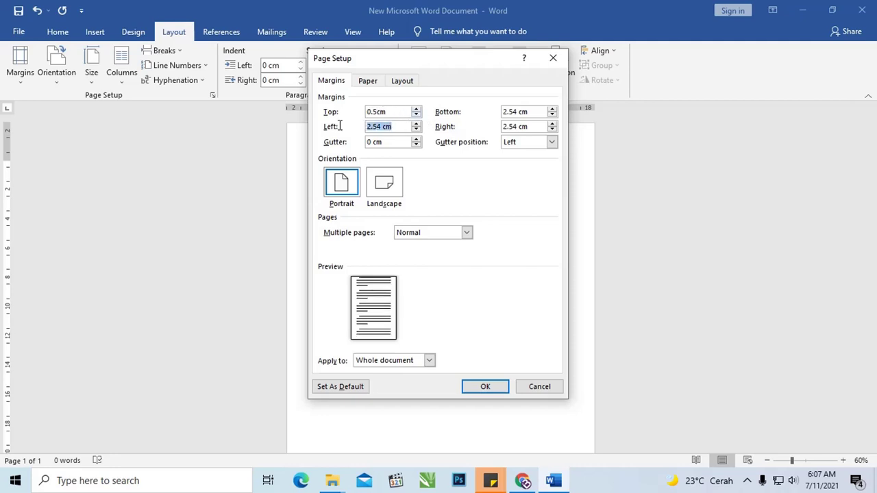
{"action": "right_click", "coordinate": [381, 127]}
{"action": "left_click", "coordinate": [412, 166]}
{"action": "mouse_move", "coordinate": [533, 114]}
{"action": "left_mouse_down"}
{"action": "mouse_move", "coordinate": [499, 114]}
{"action": "mouse_move", "coordinate": [504, 128]}
{"action": "left_mouse_up"}
{"action": "right_click", "coordinate": [515, 112]}
{"action": "left_click", "coordinate": [531, 150]}
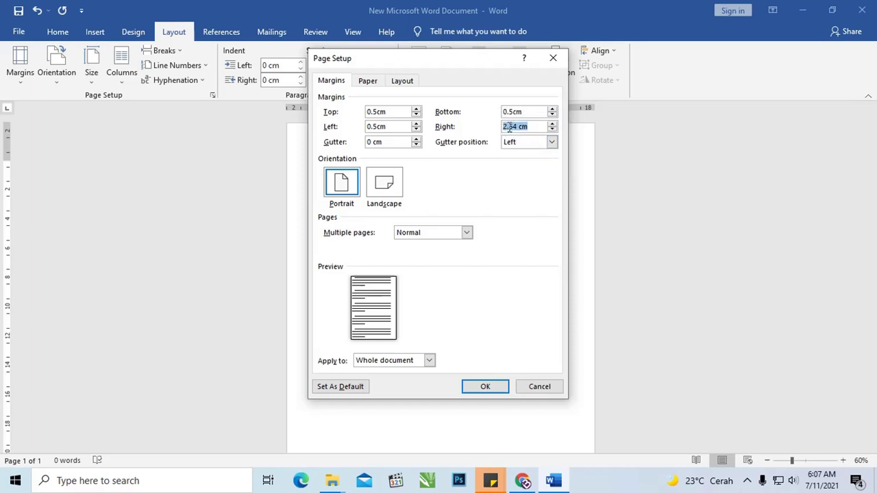
{"action": "right_click", "coordinate": [509, 128]}
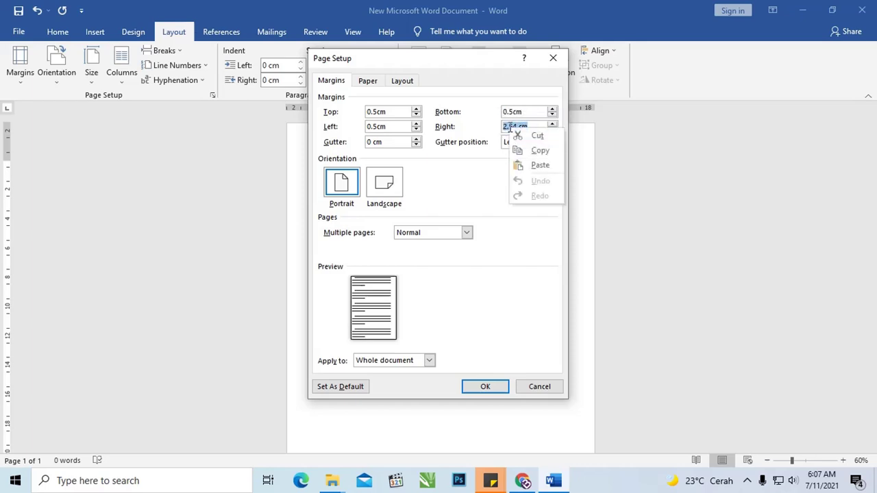
{"action": "left_click", "coordinate": [532, 165]}
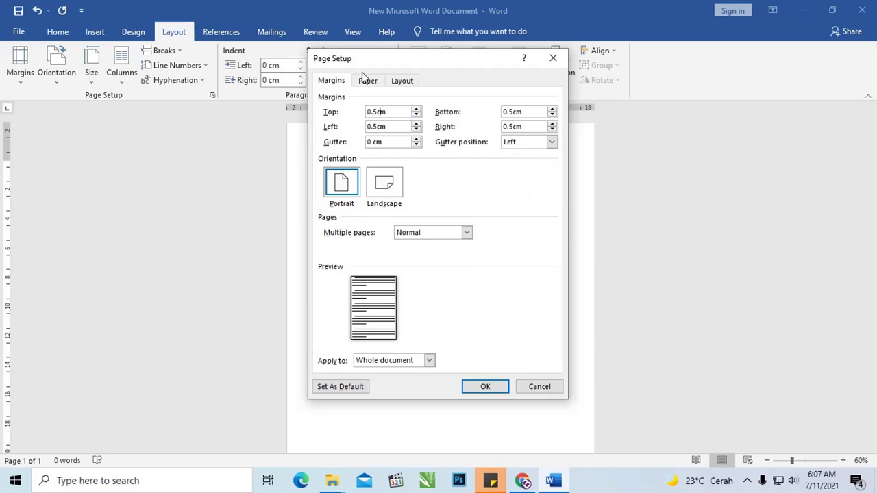
- Apply the 0.5cm margins and switch the A4 page to Landscape orientation
{"action": "left_click", "coordinate": [485, 386]}
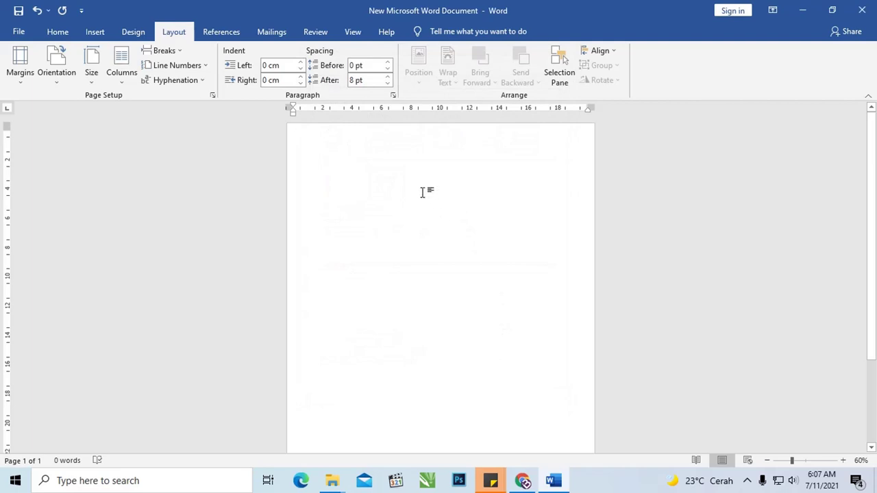
{"action": "scroll", "coordinate": [297, 159], "scroll_direction": "down", "scroll_amount": 2, "text": "ctrl"}
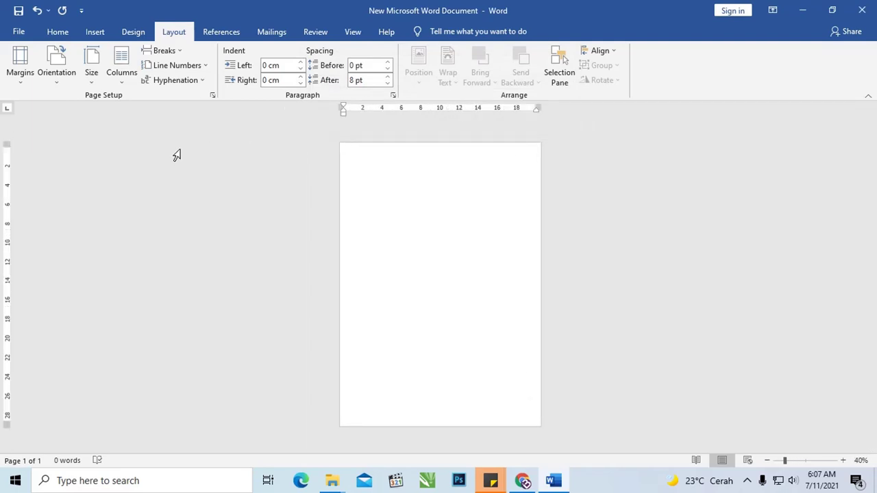
{"action": "left_click", "coordinate": [66, 71]}
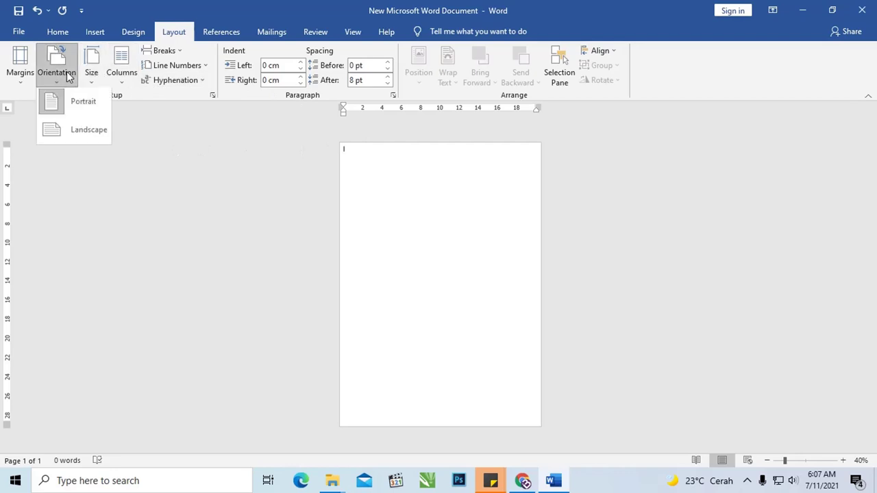
{"action": "left_click", "coordinate": [89, 132]}
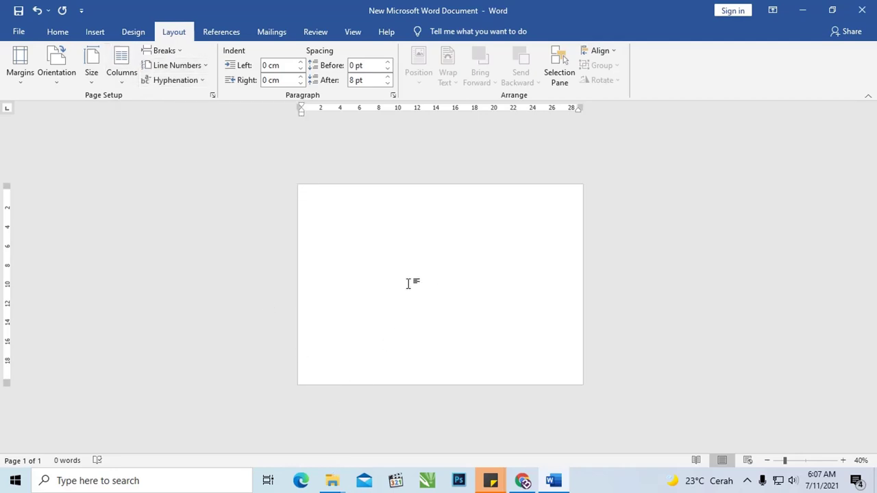
{"action": "left_click", "coordinate": [94, 34]}
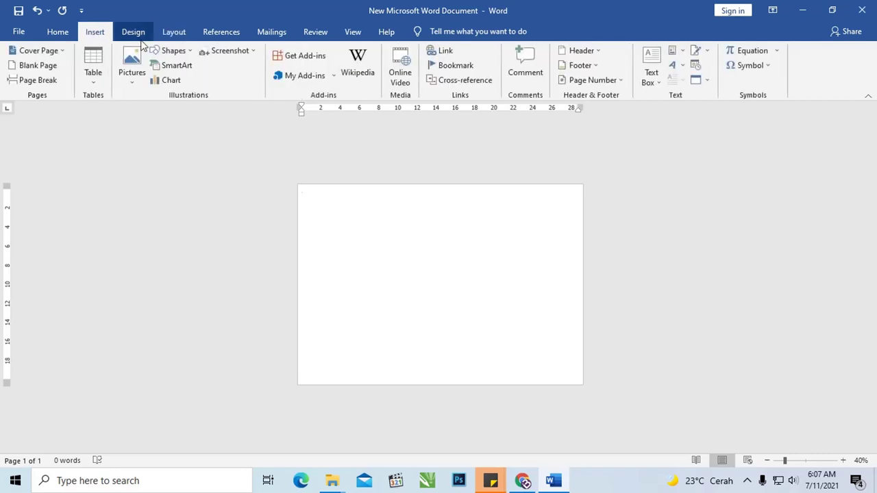
- Draw a rectangle covering the whole landscape page
{"action": "left_click", "coordinate": [173, 52]}
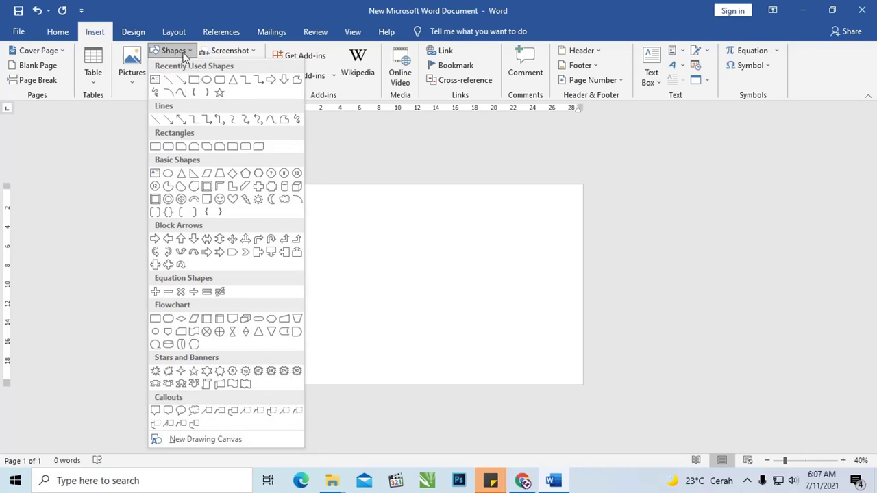
{"action": "left_click", "coordinate": [193, 81]}
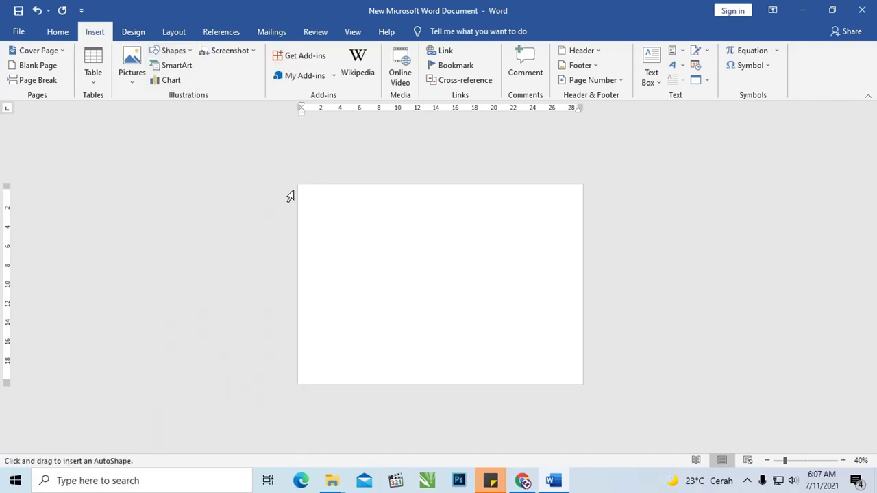
{"action": "left_click_drag", "start_coordinate": [300, 185], "coordinate": [580, 382]}
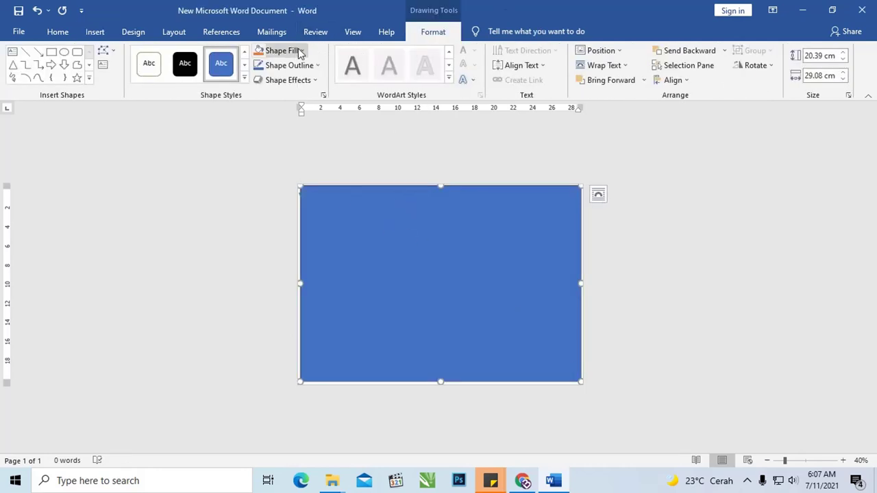
- Fill the rectangle with the 'Download Sertifikat Pramuka 1 _Coreldraw-01' picture from the svg folder
{"action": "left_click", "coordinate": [296, 54]}
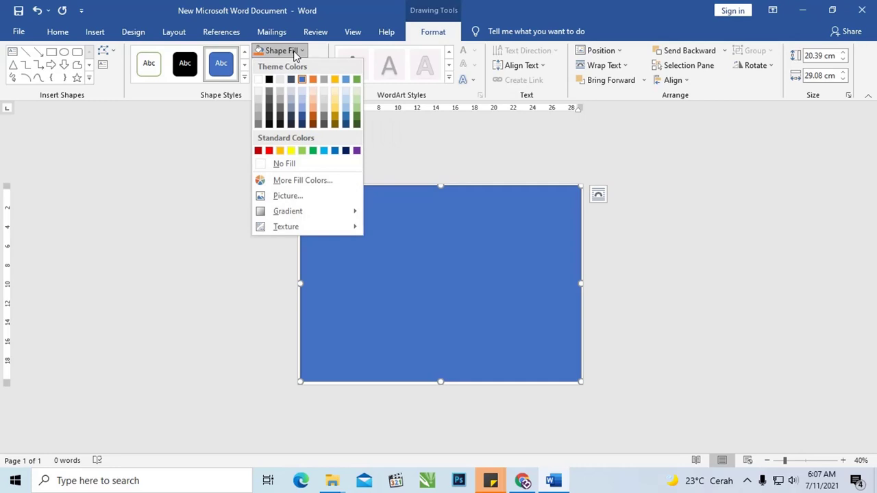
{"action": "left_click", "coordinate": [314, 198]}
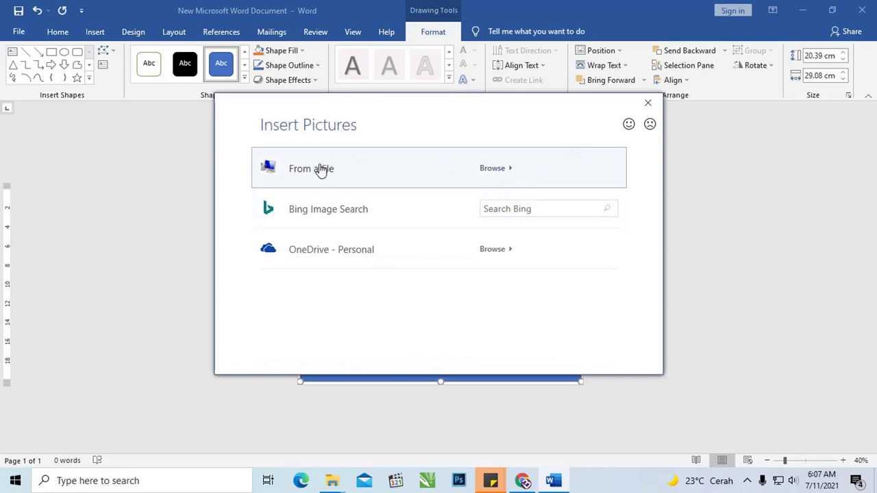
{"action": "left_click", "coordinate": [320, 169]}
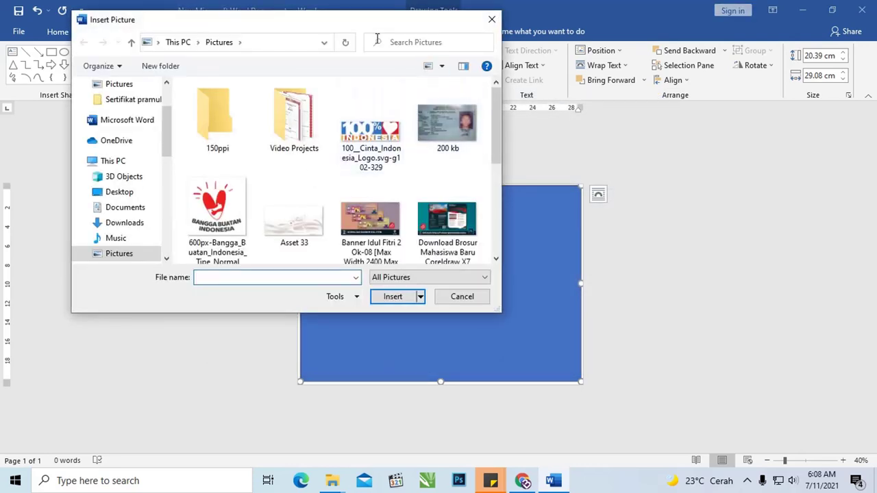
{"action": "left_click_drag", "start_coordinate": [336, 27], "coordinate": [394, 70]}
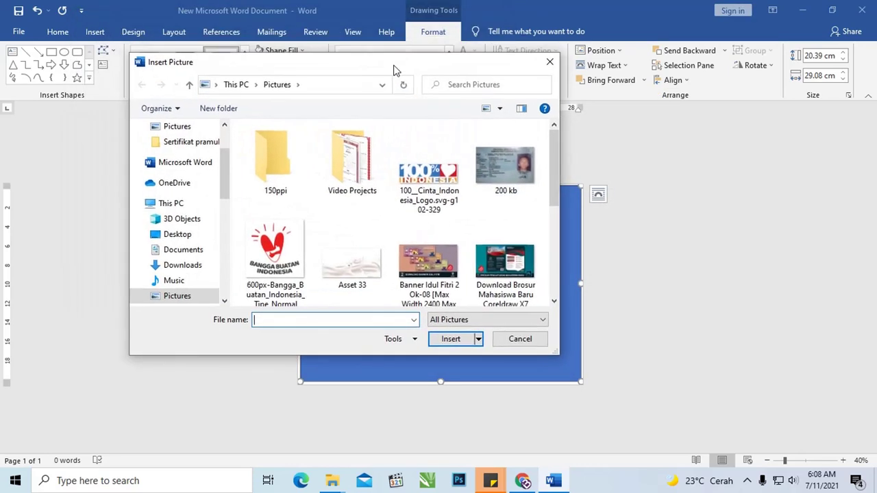
{"action": "left_click", "coordinate": [381, 84]}
{"action": "left_click", "coordinate": [317, 92]}
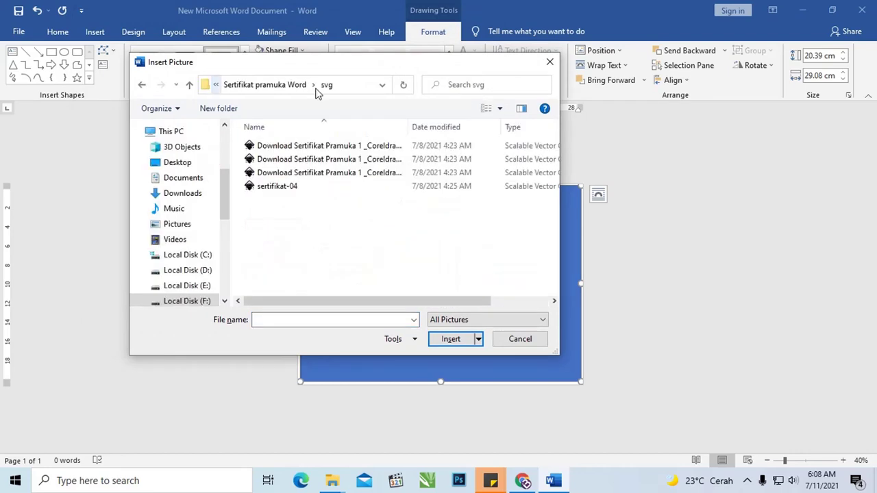
{"action": "left_click_drag", "start_coordinate": [334, 69], "coordinate": [248, 107]}
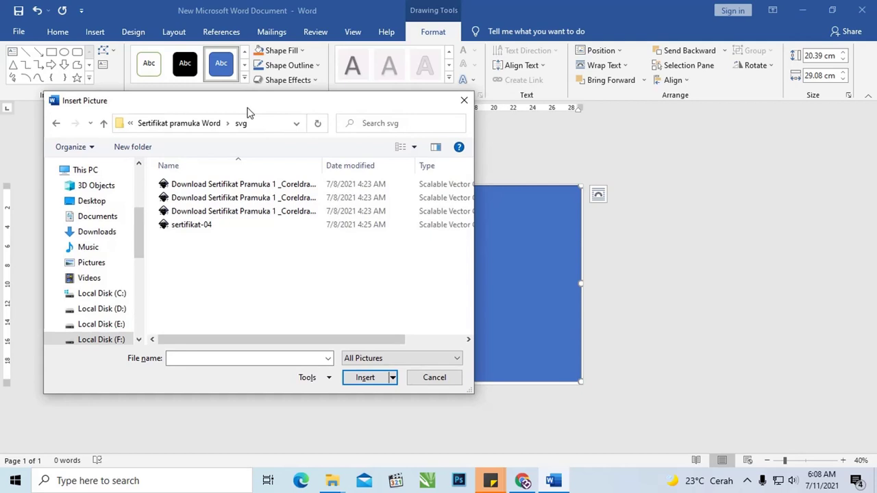
{"action": "mouse_move", "coordinate": [248, 113]}
{"action": "left_mouse_down"}
{"action": "mouse_move", "coordinate": [273, 82]}
{"action": "mouse_move", "coordinate": [279, 91]}
{"action": "left_mouse_up"}
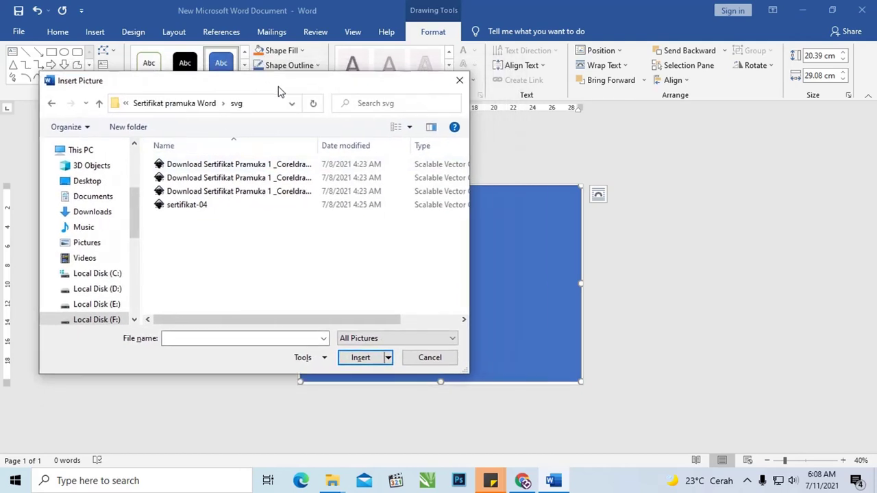
{"action": "double_click", "coordinate": [317, 144]}
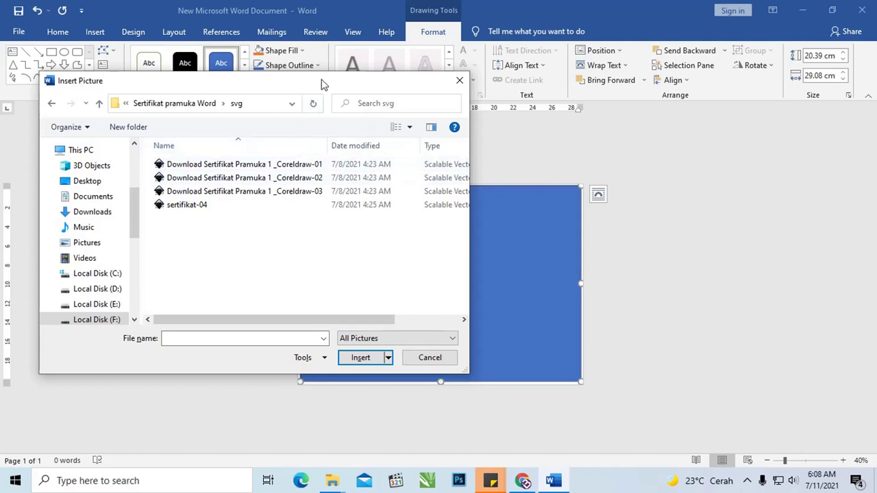
{"action": "left_click_drag", "start_coordinate": [321, 81], "coordinate": [312, 77]}
{"action": "left_click", "coordinate": [281, 165]}
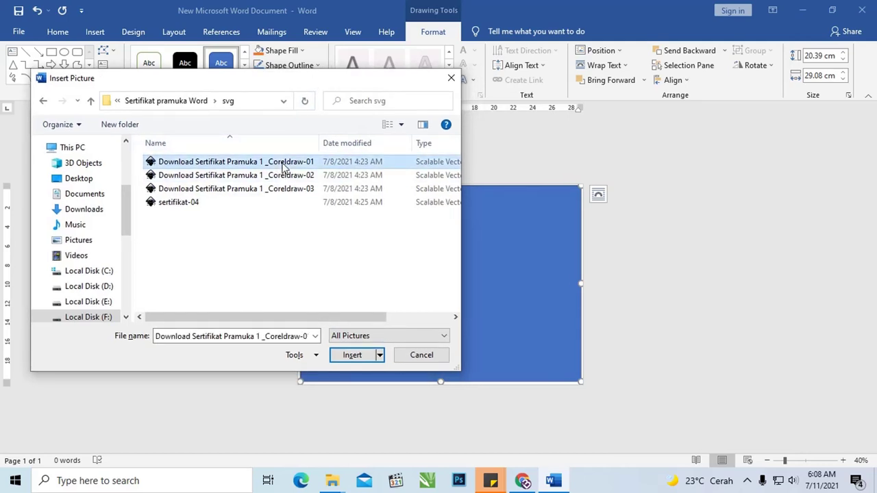
{"action": "left_click", "coordinate": [340, 357]}
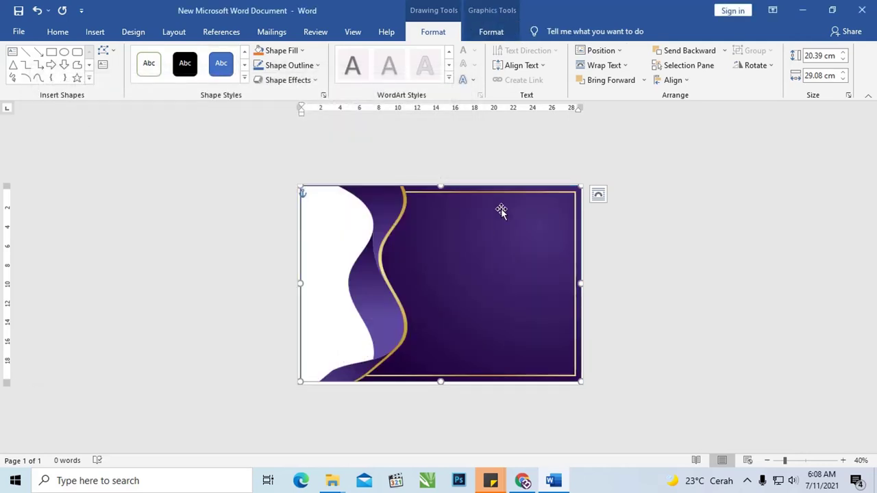
- Zoom out so the whole certificate page is visible at 50%
{"action": "left_click", "coordinate": [682, 235]}
{"action": "left_click", "coordinate": [358, 211]}
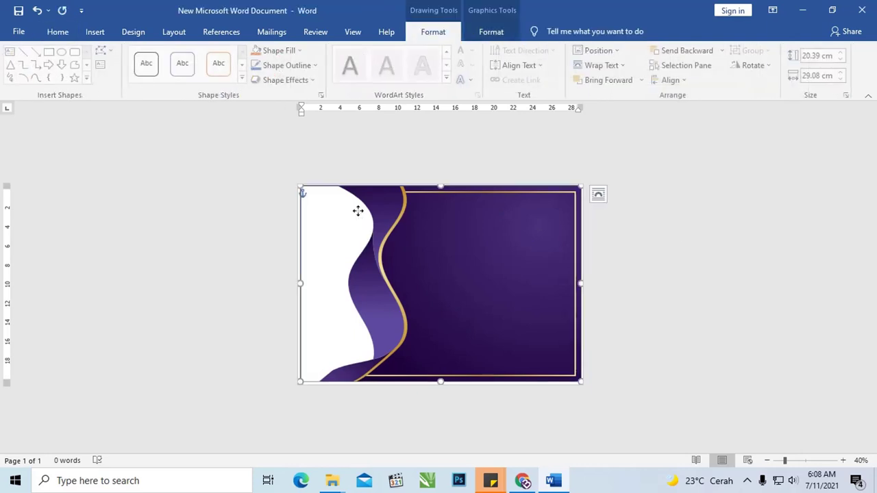
{"action": "scroll", "coordinate": [354, 209], "scroll_direction": "up", "scroll_amount": 7}
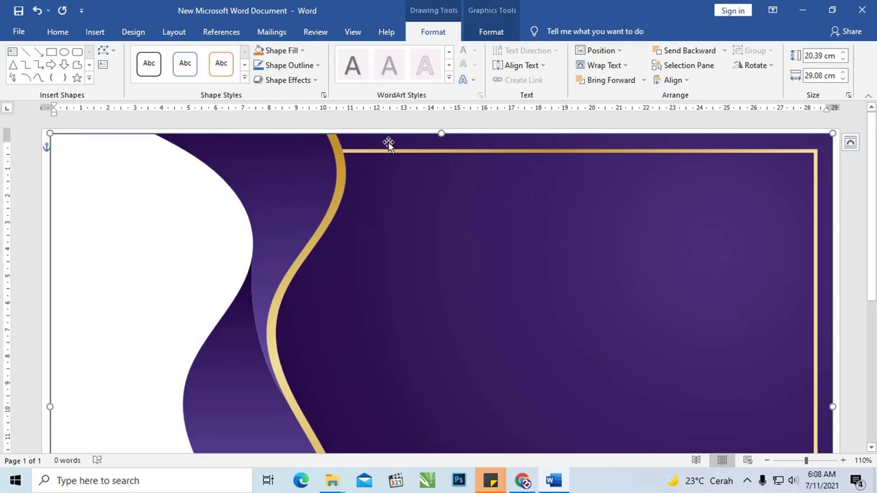
{"action": "scroll", "coordinate": [388, 145], "scroll_direction": "up", "scroll_amount": 2}
{"action": "scroll", "coordinate": [387, 152], "scroll_direction": "up", "scroll_amount": 8}
{"action": "scroll", "coordinate": [387, 152], "scroll_direction": "up", "scroll_amount": 5}
{"action": "scroll", "coordinate": [389, 156], "scroll_direction": "up", "scroll_amount": 8}
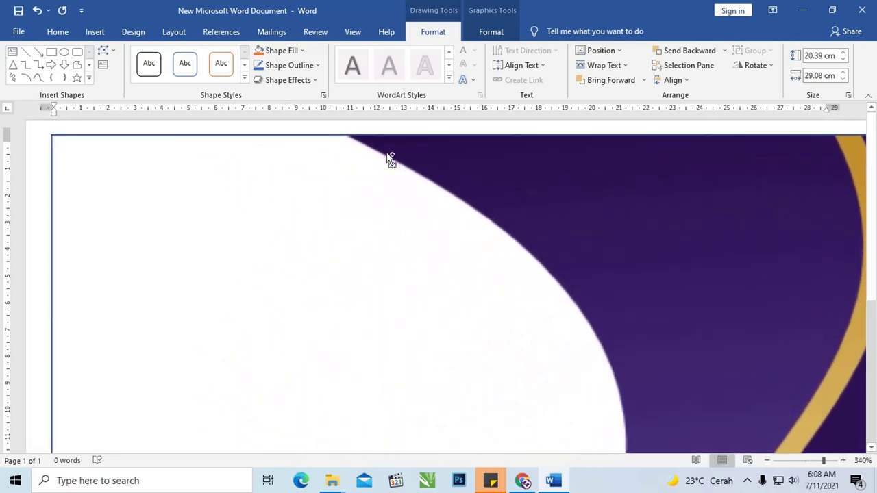
{"action": "scroll", "coordinate": [388, 156], "scroll_direction": "up", "scroll_amount": 4}
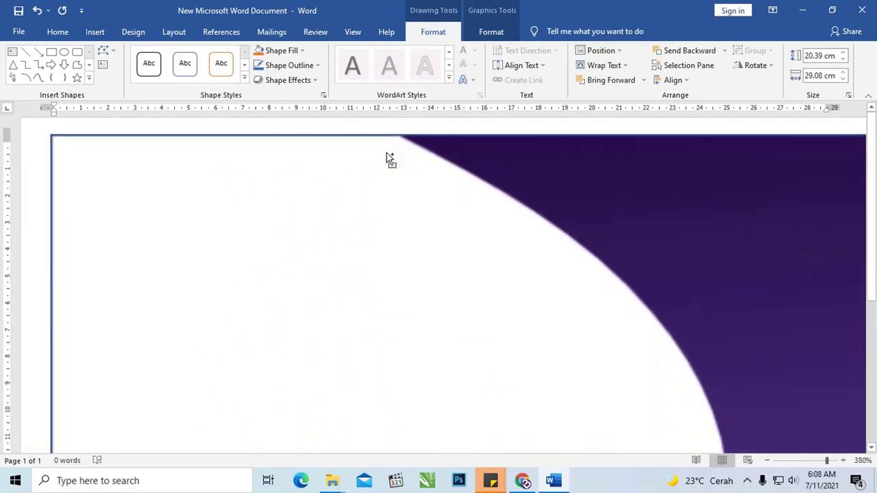
- Remove the background rectangle's blue outline so the design reaches the page edges
{"action": "left_click", "coordinate": [357, 121]}
{"action": "left_click", "coordinate": [423, 164]}
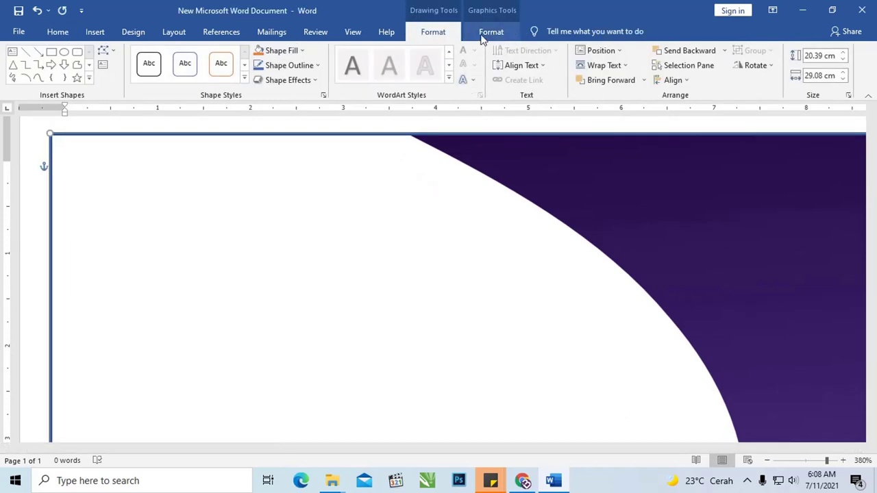
{"action": "left_click", "coordinate": [484, 32]}
{"action": "left_click", "coordinate": [371, 66]}
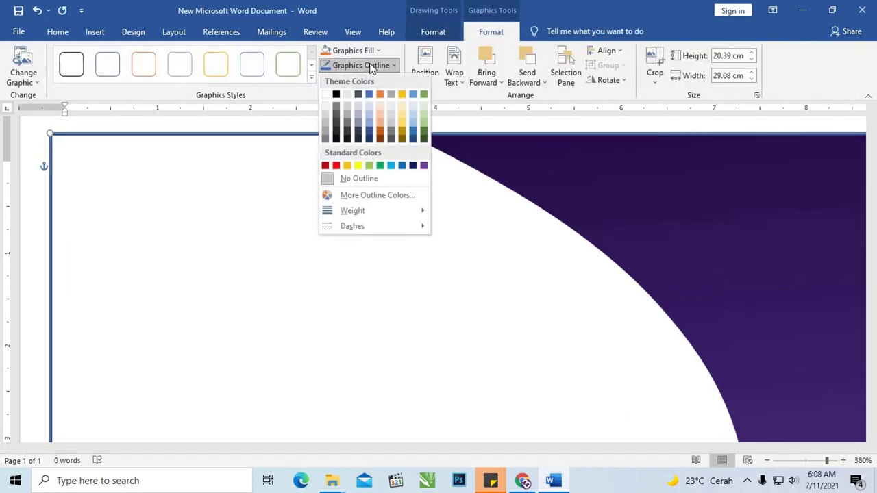
{"action": "left_click", "coordinate": [376, 179]}
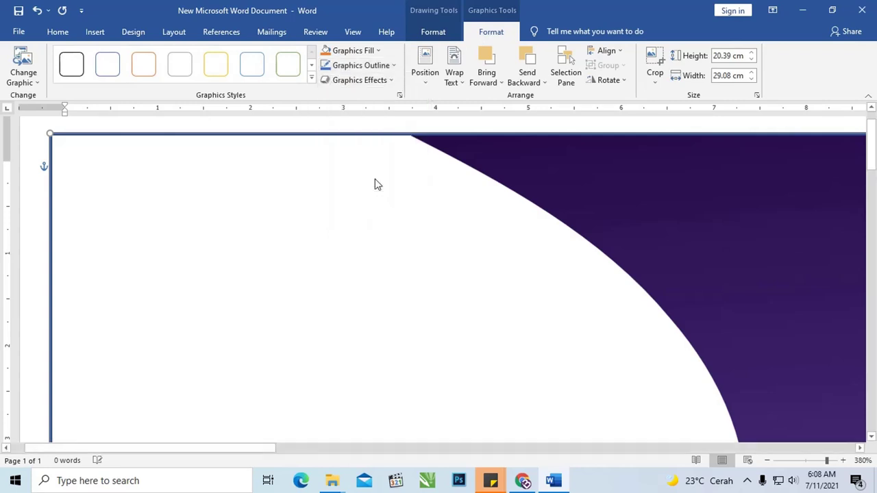
{"action": "left_click", "coordinate": [433, 32]}
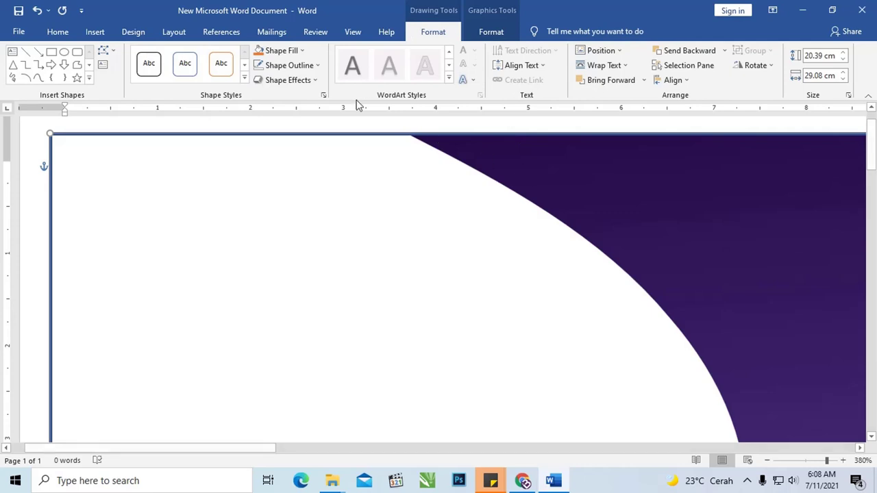
{"action": "left_click", "coordinate": [315, 65]}
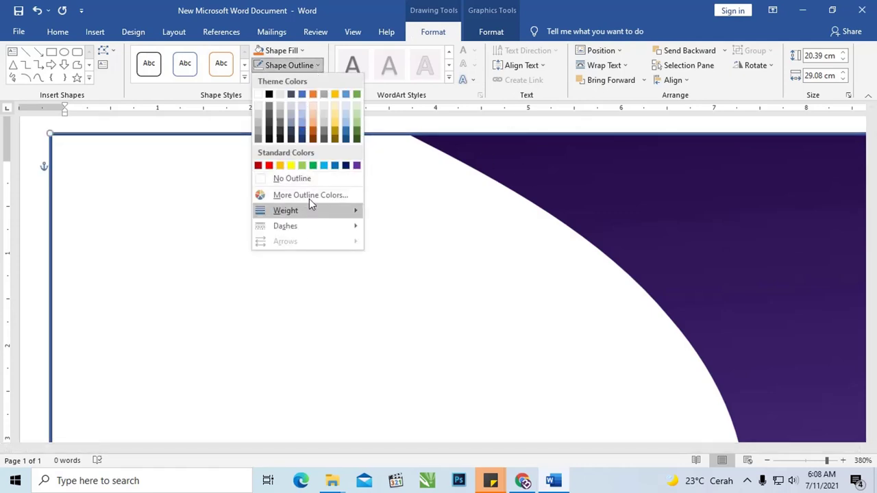
{"action": "left_click", "coordinate": [309, 177]}
{"action": "left_click", "coordinate": [299, 122]}
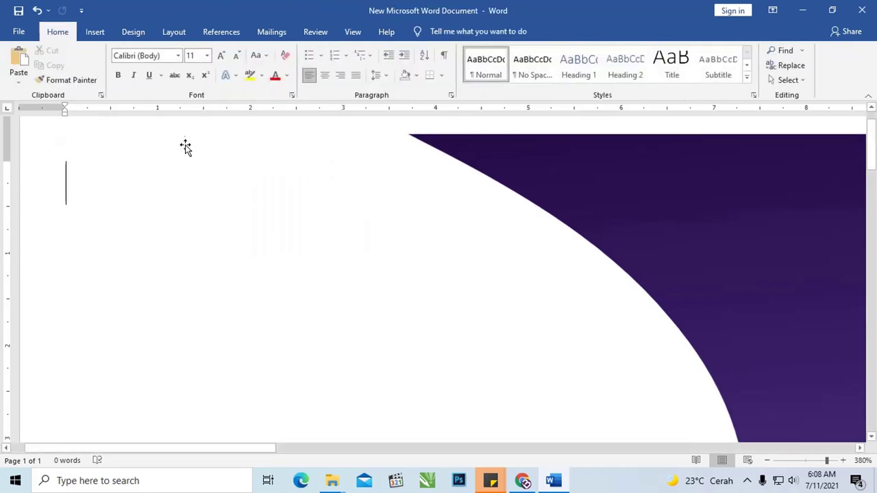
{"action": "left_click", "coordinate": [217, 170]}
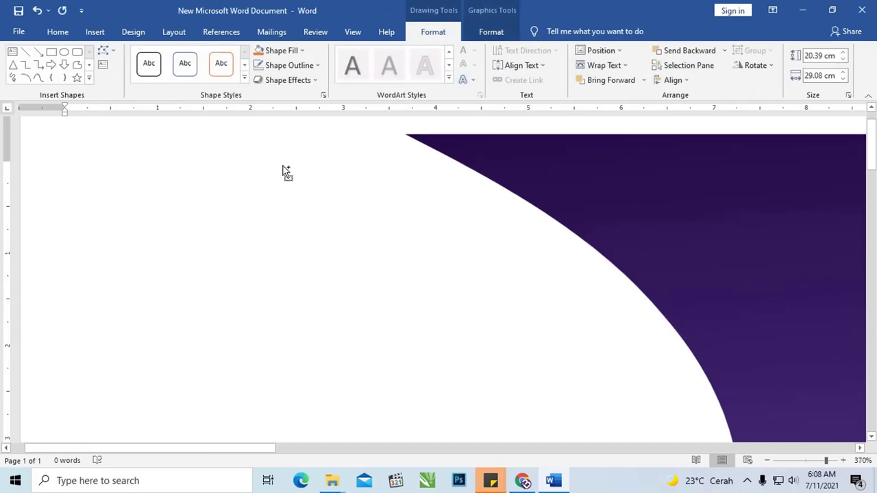
{"action": "scroll", "coordinate": [284, 172], "scroll_direction": "down", "scroll_amount": 20}
{"action": "scroll", "coordinate": [307, 177], "scroll_direction": "down", "scroll_amount": 9}
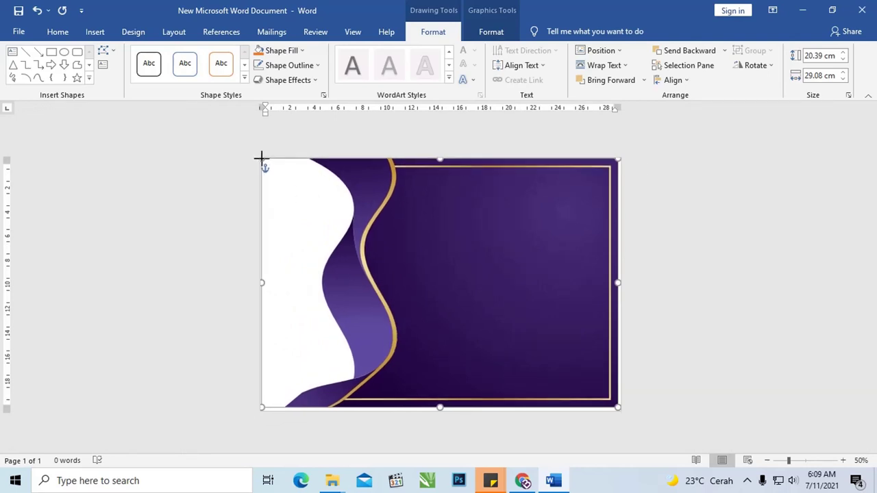
- Stretch the purple picture's edges slightly, delete it, and switch to File Explorer's svg folder
{"action": "left_click_drag", "start_coordinate": [264, 160], "coordinate": [260, 158]}
{"action": "left_click_drag", "start_coordinate": [614, 281], "coordinate": [621, 280]}
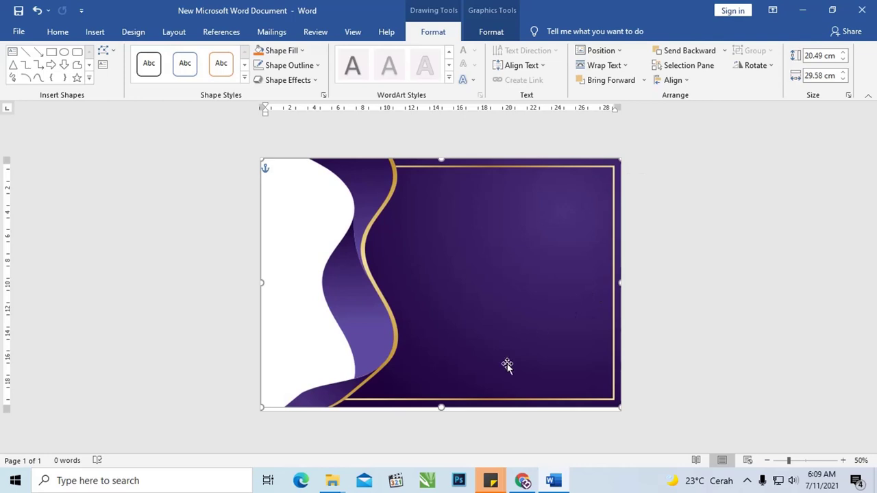
{"action": "left_click_drag", "start_coordinate": [441, 410], "coordinate": [441, 412]}
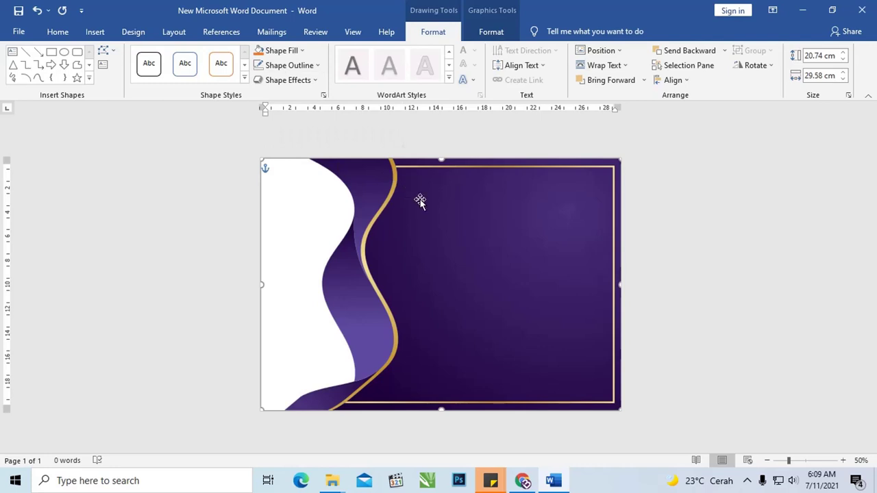
{"action": "key", "text": "Delete"}
{"action": "key", "text": "alt+Tab"}
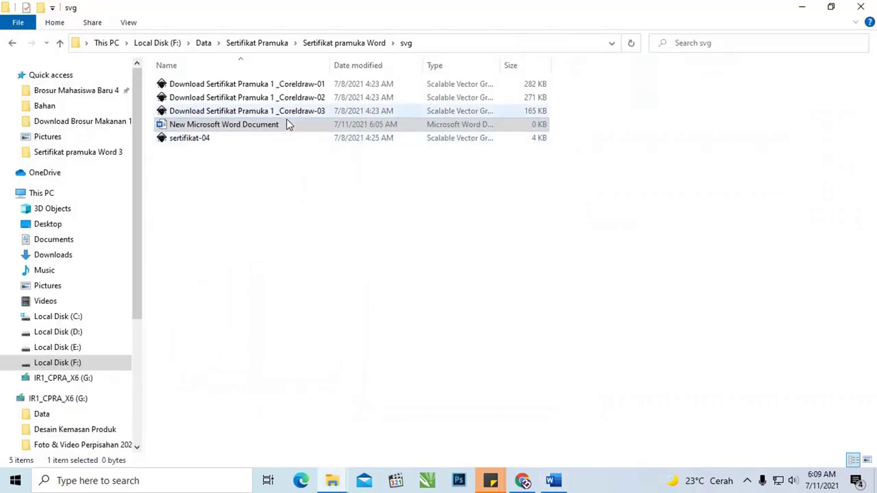
- Drag the Coreldraw-01 SVG onto the Word page, then delete it
{"action": "left_click_drag", "start_coordinate": [291, 84], "coordinate": [567, 480]}
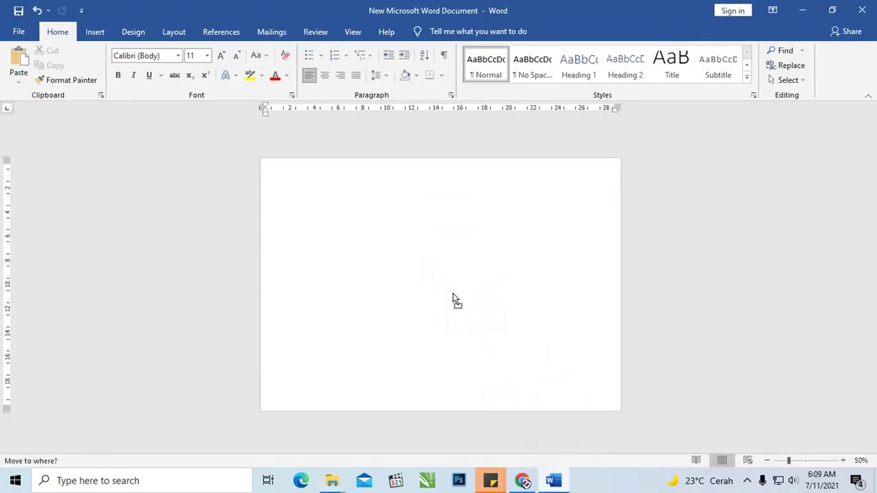
{"action": "left_click_drag", "start_coordinate": [566, 479], "coordinate": [449, 282]}
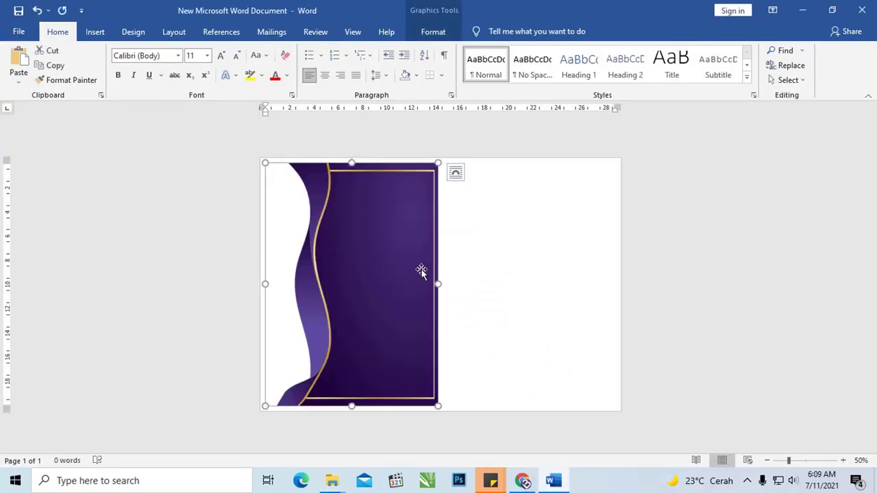
{"action": "key", "text": "Delete"}
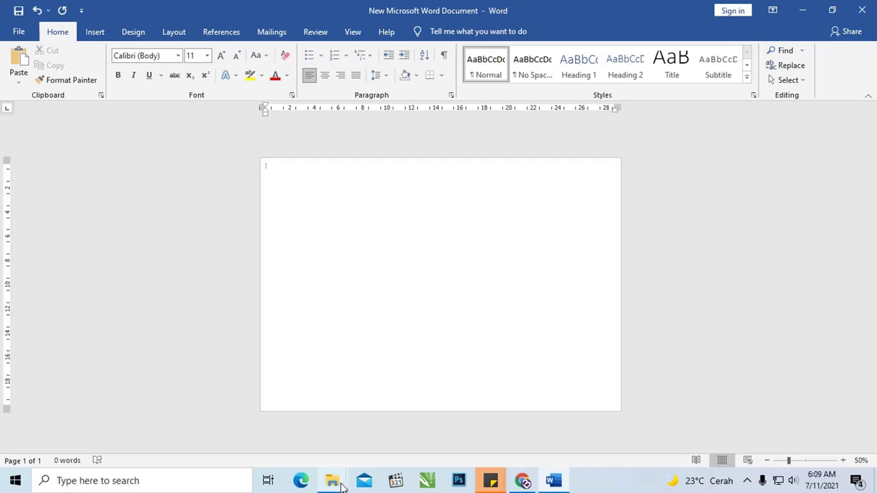
- Drag the 'Download Sertifikat Pramuka 1 _Coreldraw-02' SVG from the svg folder onto the page
{"action": "left_click", "coordinate": [331, 481]}
{"action": "left_click", "coordinate": [308, 425]}
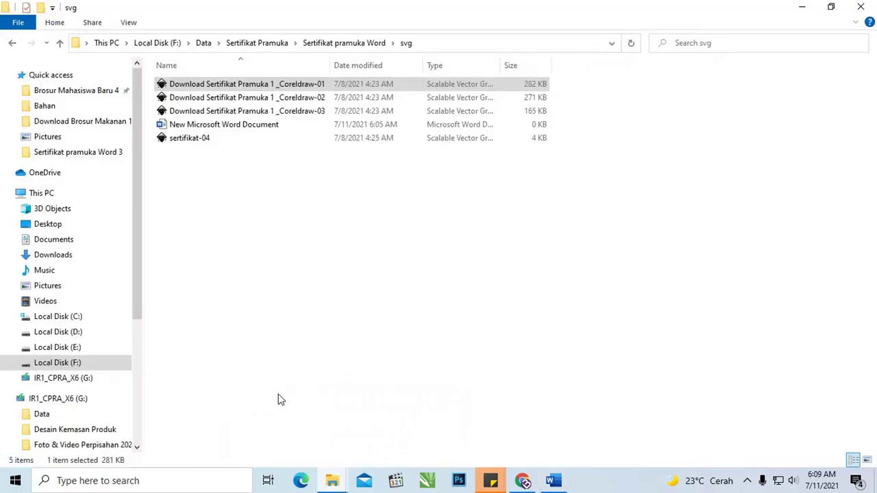
{"action": "mouse_move", "coordinate": [308, 97]}
{"action": "left_mouse_down"}
{"action": "mouse_move", "coordinate": [442, 224]}
{"action": "mouse_move", "coordinate": [554, 447]}
{"action": "left_mouse_up"}
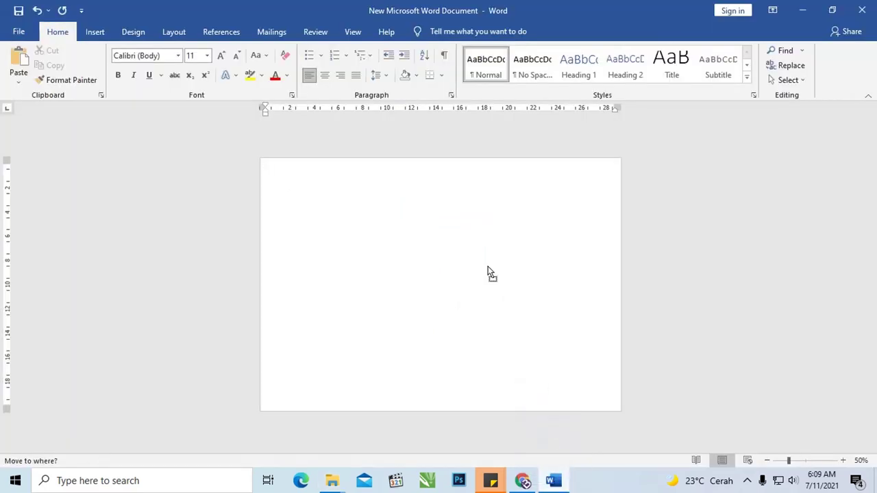
{"action": "left_click_drag", "start_coordinate": [554, 447], "coordinate": [488, 273]}
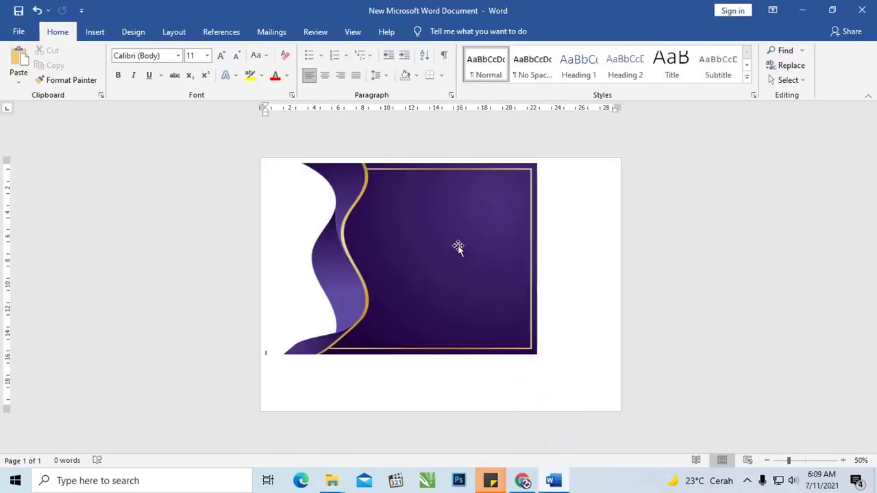
- Enlarge the Coreldraw-02 image and set its text wrapping to In Front of Text
{"action": "left_click", "coordinate": [442, 229]}
{"action": "left_click_drag", "start_coordinate": [536, 355], "coordinate": [597, 413]}
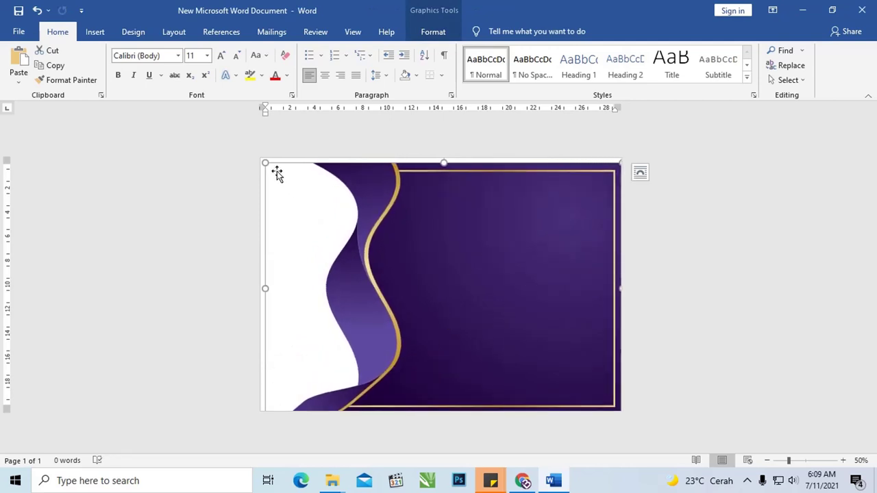
{"action": "left_click_drag", "start_coordinate": [442, 164], "coordinate": [442, 160]}
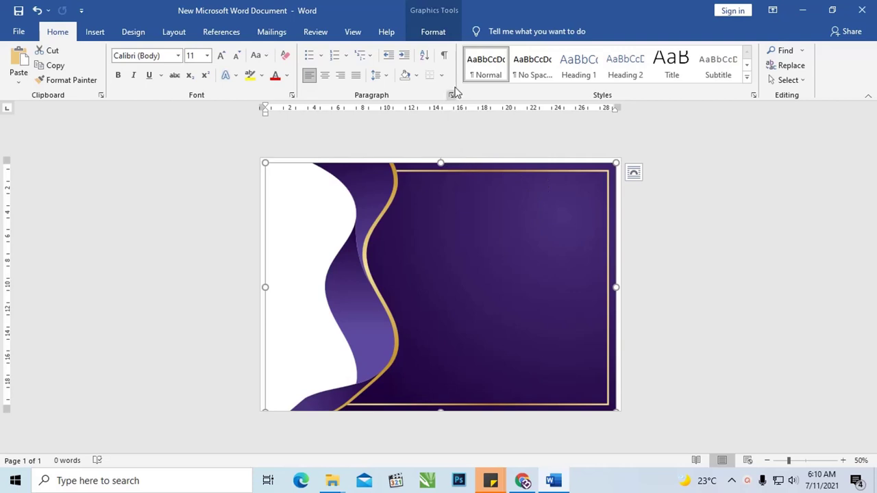
{"action": "left_click", "coordinate": [431, 32]}
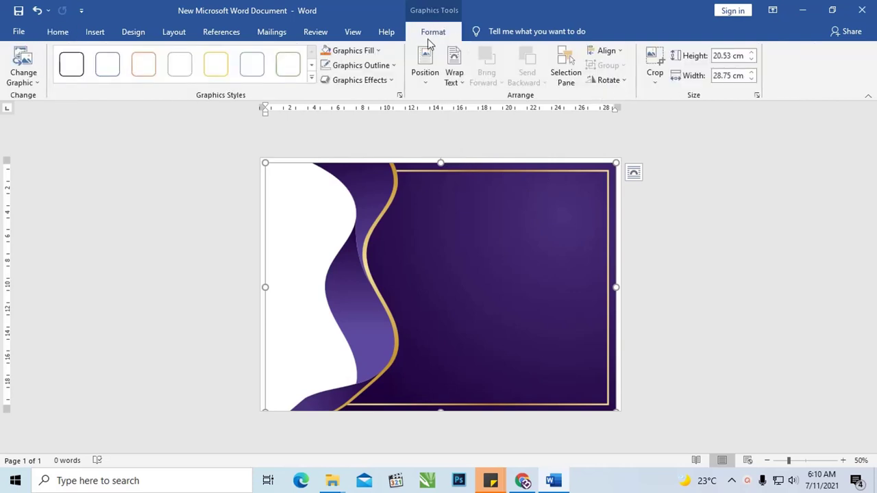
{"action": "left_click", "coordinate": [449, 69]}
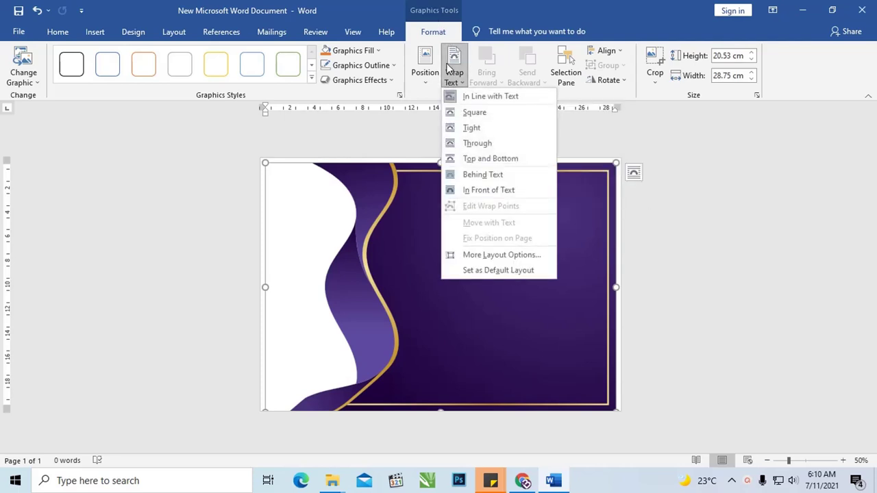
{"action": "left_click", "coordinate": [501, 196]}
- Centre the image at Middle Center and stretch it to 29.74 cm by 20.53 cm
{"action": "mouse_move", "coordinate": [460, 220]}
{"action": "left_mouse_down"}
{"action": "mouse_move", "coordinate": [447, 256]}
{"action": "mouse_move", "coordinate": [453, 210]}
{"action": "mouse_move", "coordinate": [432, 229]}
{"action": "mouse_move", "coordinate": [525, 212]}
{"action": "left_mouse_up"}
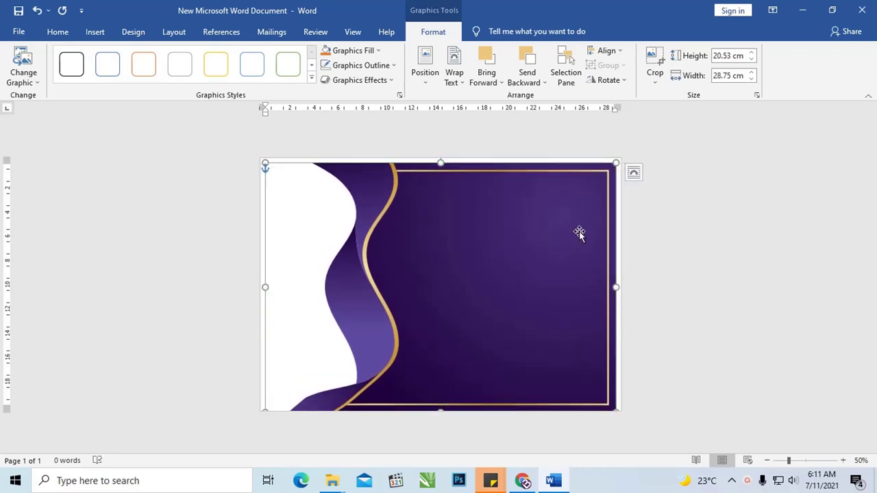
{"action": "left_click", "coordinate": [425, 67]}
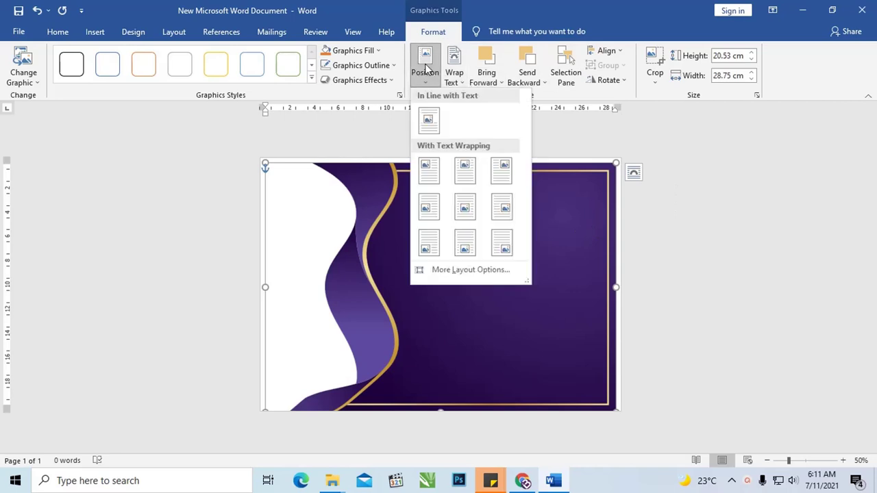
{"action": "left_click", "coordinate": [466, 210]}
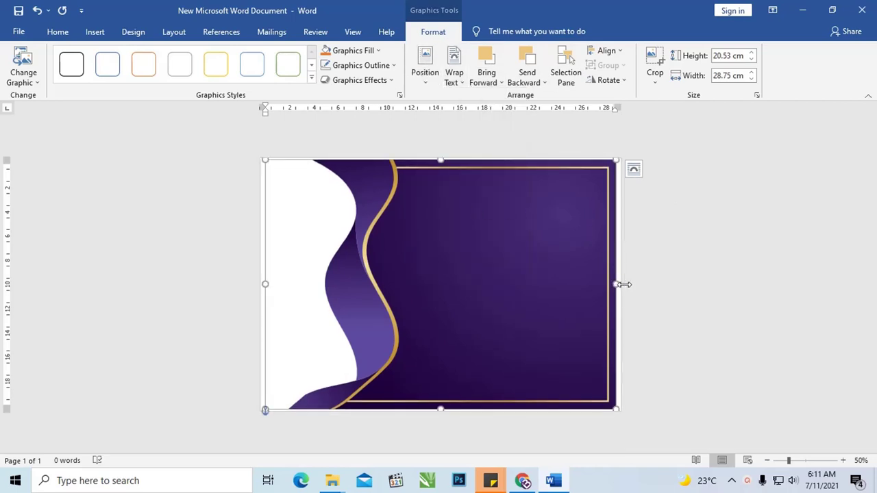
{"action": "left_click_drag", "start_coordinate": [620, 284], "coordinate": [626, 284]}
{"action": "left_click_drag", "start_coordinate": [267, 285], "coordinate": [264, 283]}
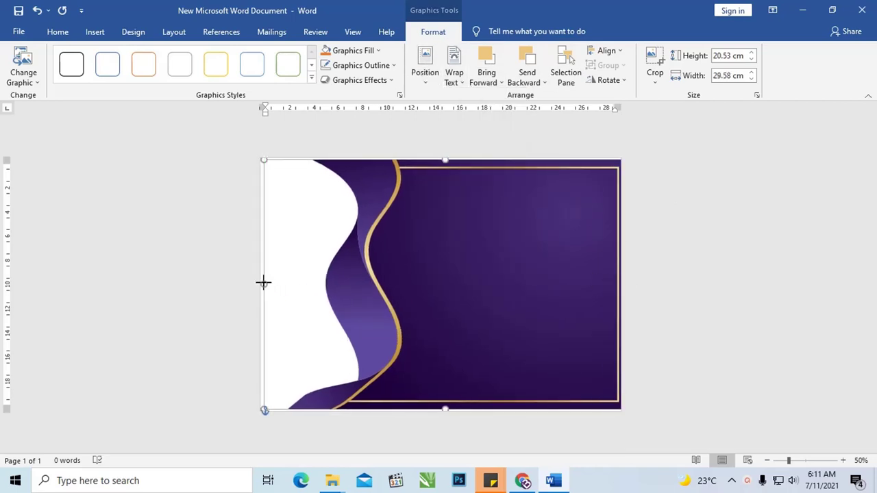
{"action": "left_click", "coordinate": [425, 67]}
{"action": "left_click", "coordinate": [463, 206]}
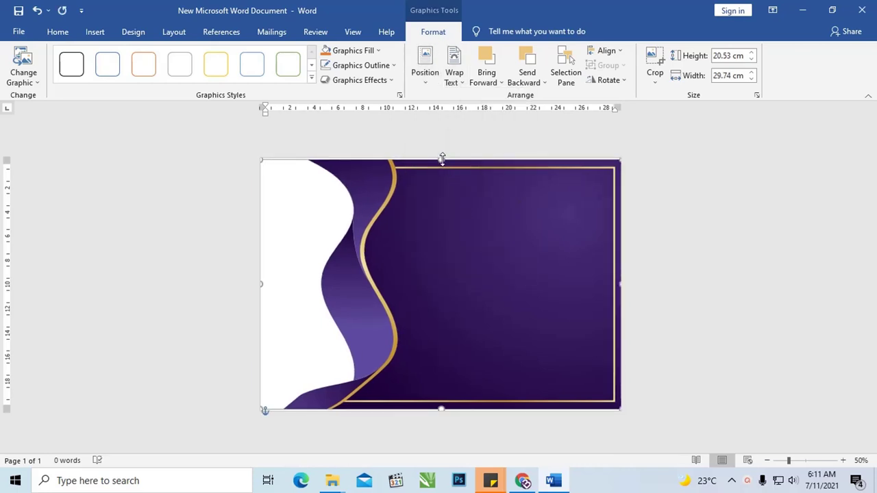
{"action": "left_click_drag", "start_coordinate": [442, 159], "coordinate": [442, 158]}
{"action": "left_click", "coordinate": [680, 167]}
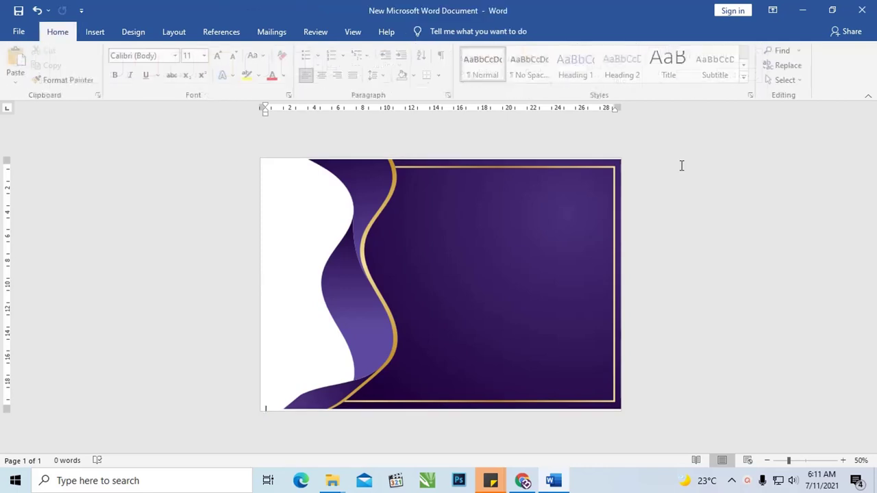
- Select Coreldraw-03 and sertifikat-04 in the svg folder and drag both into Word
{"action": "left_click", "coordinate": [332, 483]}
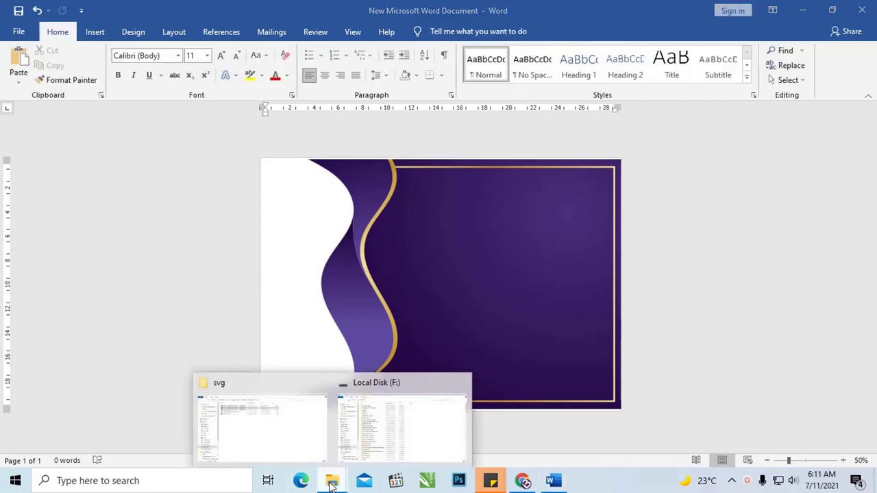
{"action": "left_click", "coordinate": [275, 418]}
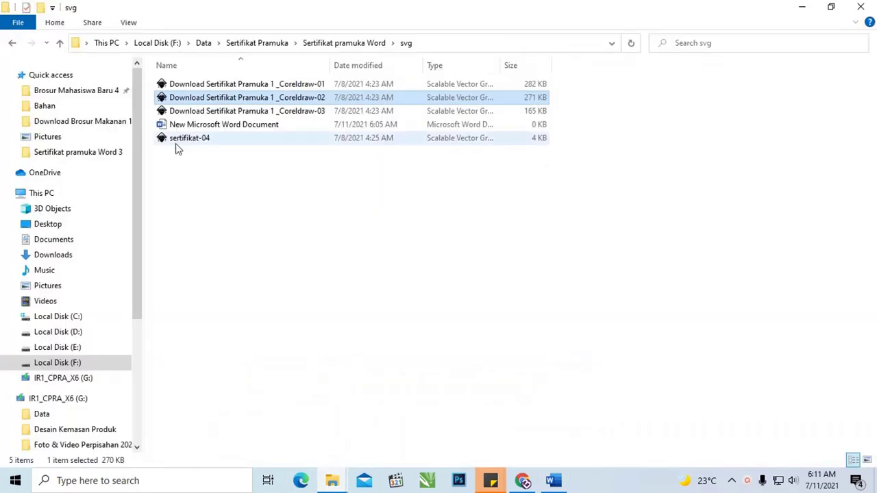
{"action": "left_click", "coordinate": [231, 112]}
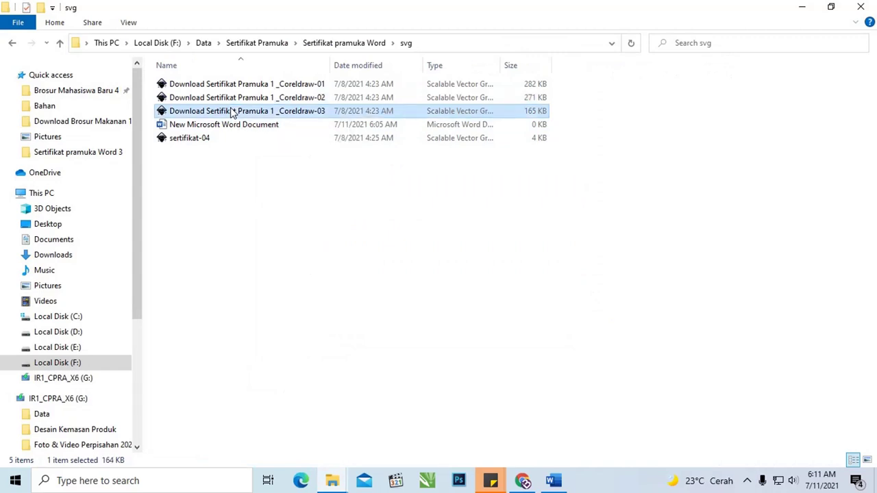
{"action": "left_click", "coordinate": [190, 141], "text": "ctrl"}
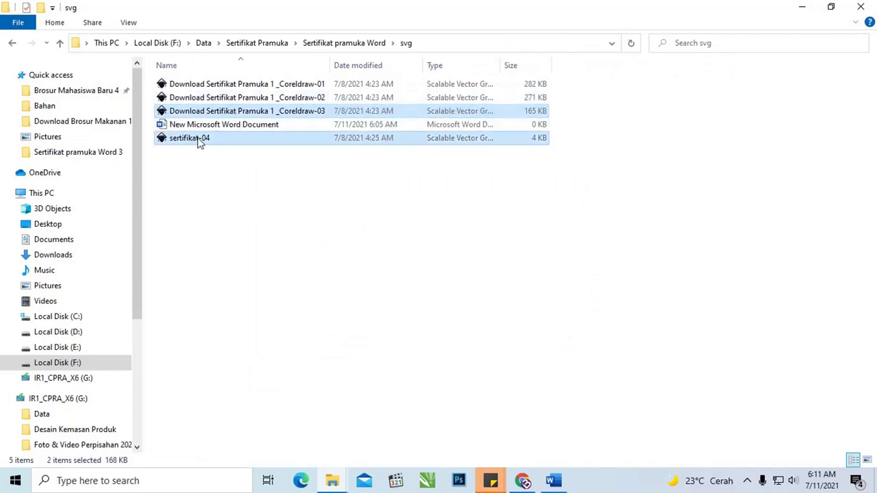
{"action": "mouse_move", "coordinate": [197, 143]}
{"action": "left_mouse_down"}
{"action": "mouse_move", "coordinate": [566, 417]}
{"action": "mouse_move", "coordinate": [447, 277]}
{"action": "left_mouse_up"}
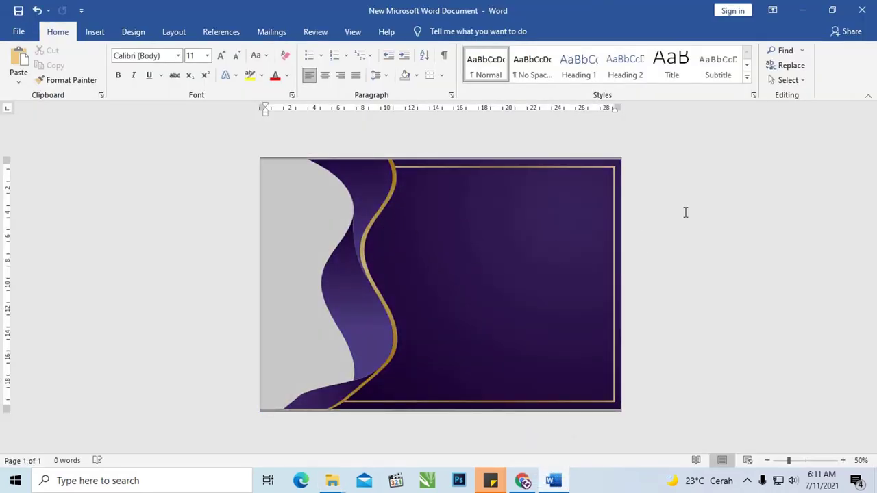
- Select the background, SERTIFIKAT title and round emblem in turn, checking the emblem's shortcut menu
{"action": "left_click", "coordinate": [527, 218]}
{"action": "left_click", "coordinate": [714, 211]}
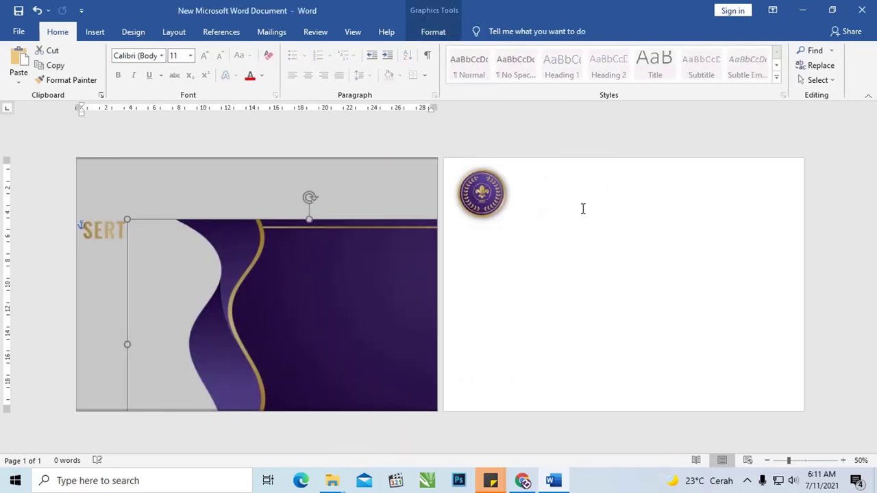
{"action": "left_click", "coordinate": [109, 233]}
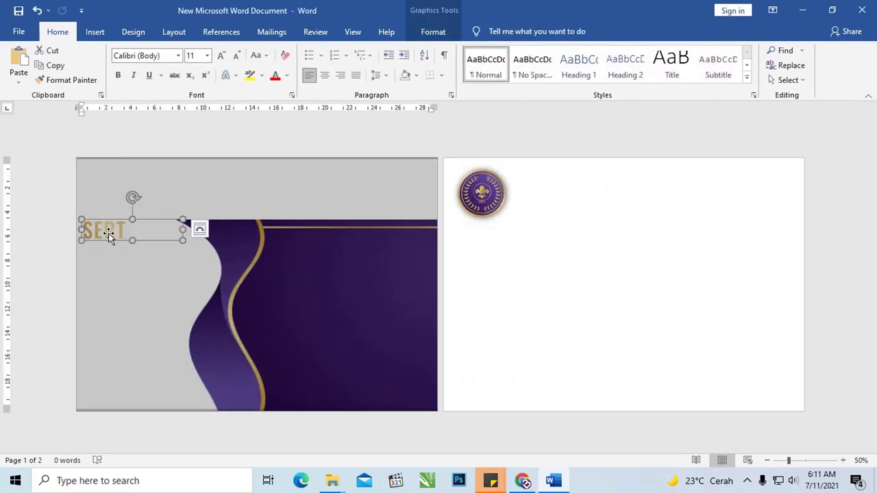
{"action": "left_click", "coordinate": [470, 204]}
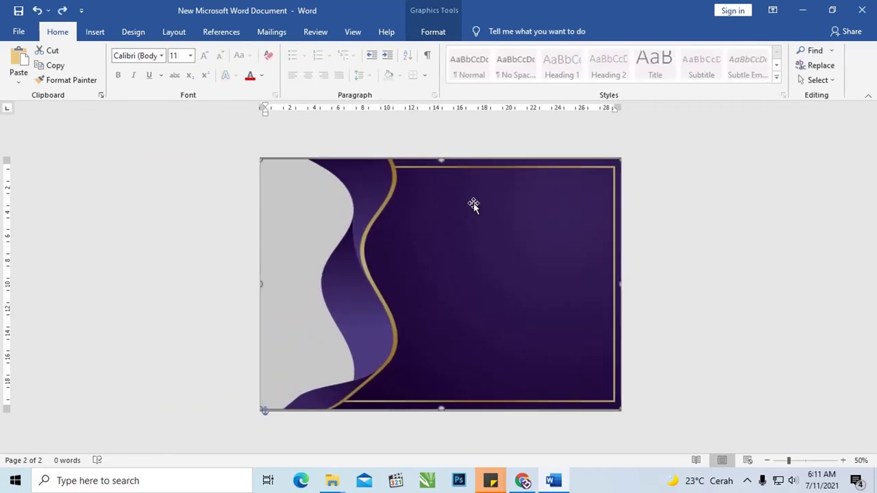
{"action": "right_click", "coordinate": [473, 202]}
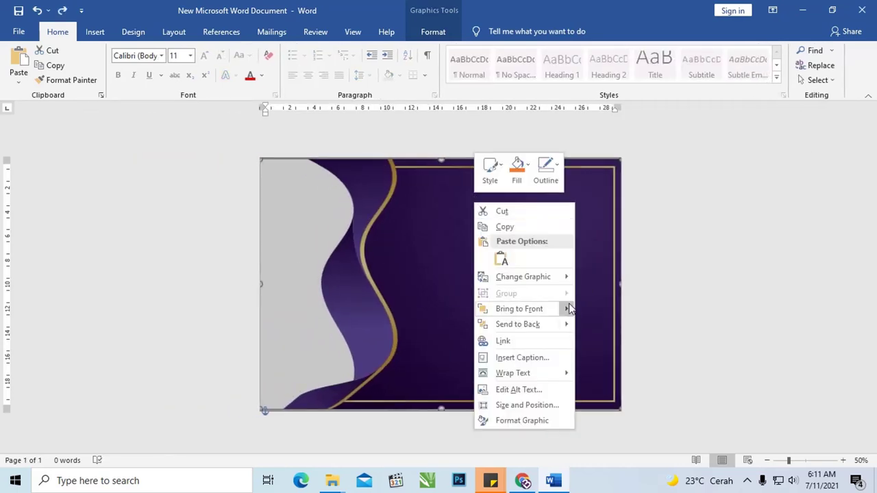
{"action": "left_click", "coordinate": [537, 332]}
{"action": "left_click", "coordinate": [666, 245]}
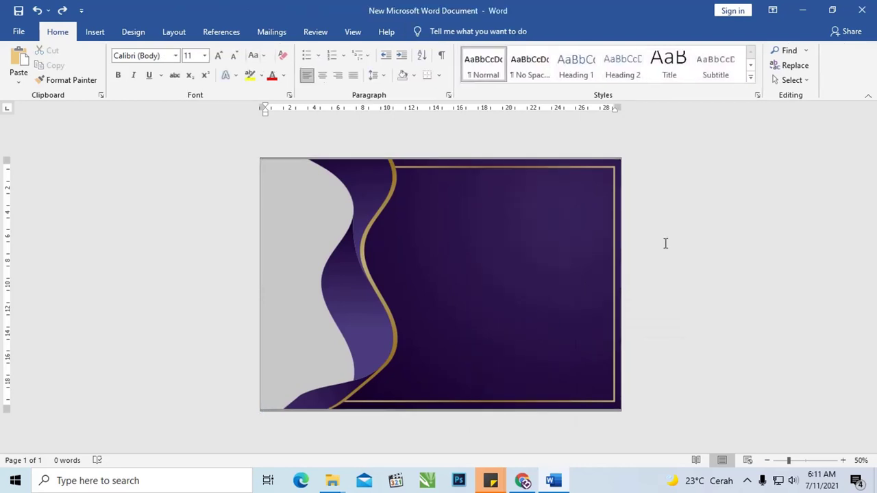
{"action": "left_click", "coordinate": [566, 204]}
{"action": "left_click", "coordinate": [678, 206]}
- Restore the emblem's position with Ctrl+Y and Ctrl+Z, then show its picture Format options
{"action": "key", "text": "ctrl+y"}
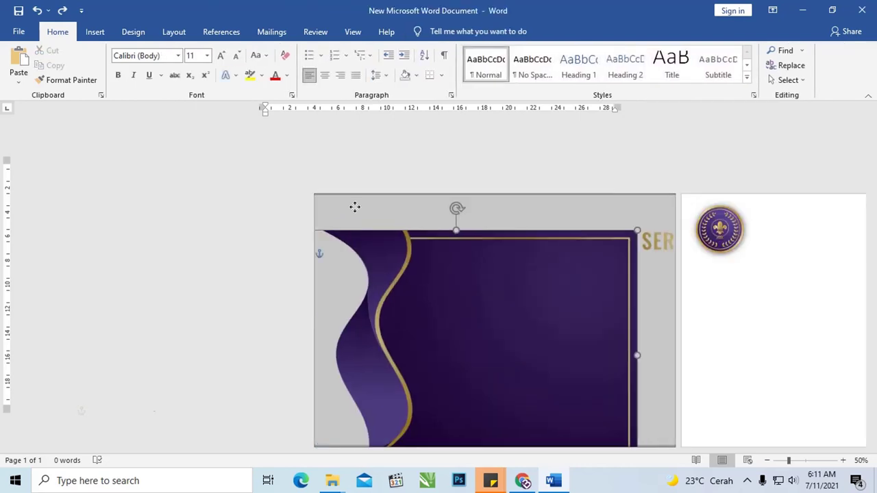
{"action": "left_click", "coordinate": [521, 235]}
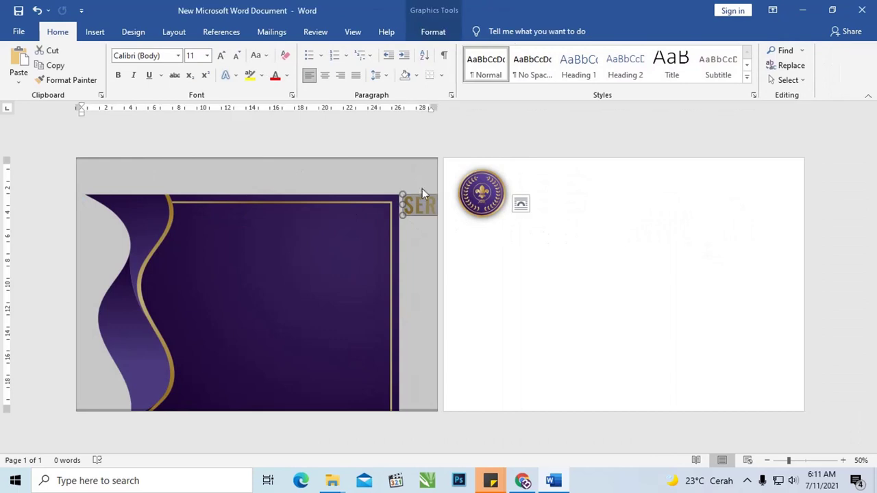
{"action": "mouse_move", "coordinate": [482, 194]}
{"action": "left_mouse_down"}
{"action": "mouse_move", "coordinate": [454, 212]}
{"action": "mouse_move", "coordinate": [390, 205]}
{"action": "left_mouse_up"}
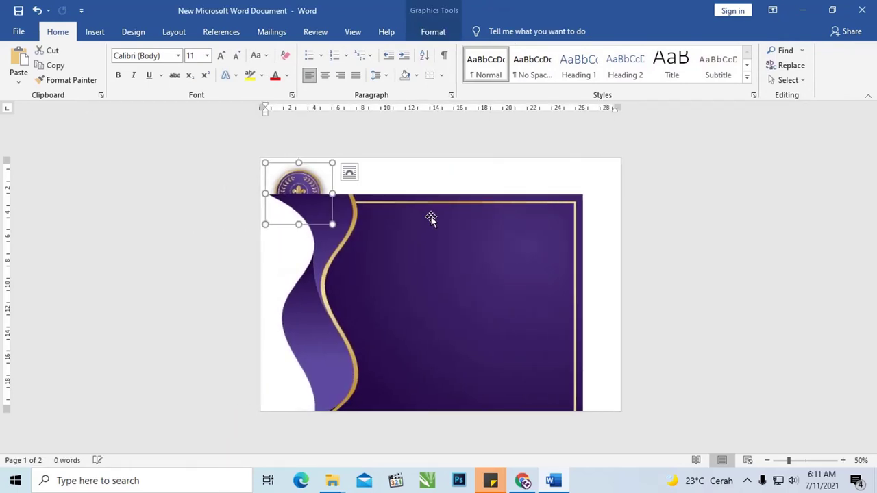
{"action": "key", "text": "ctrl+z"}
{"action": "right_click", "coordinate": [424, 220]}
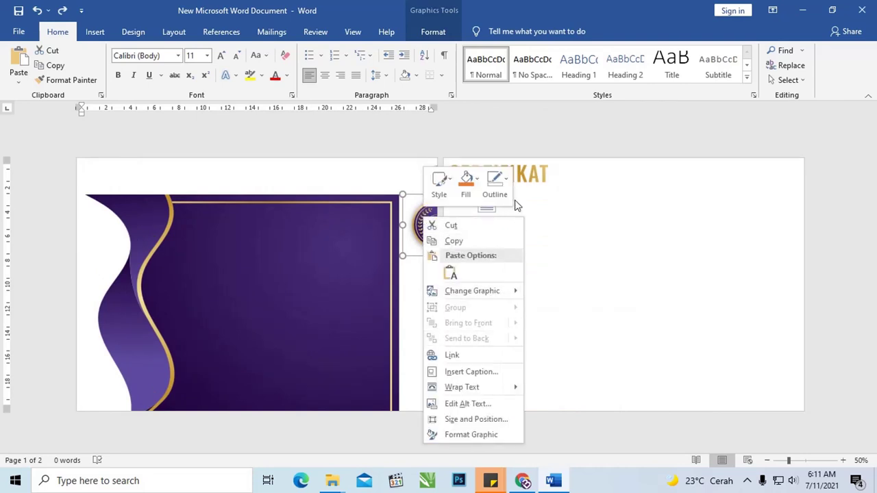
{"action": "left_click", "coordinate": [433, 31]}
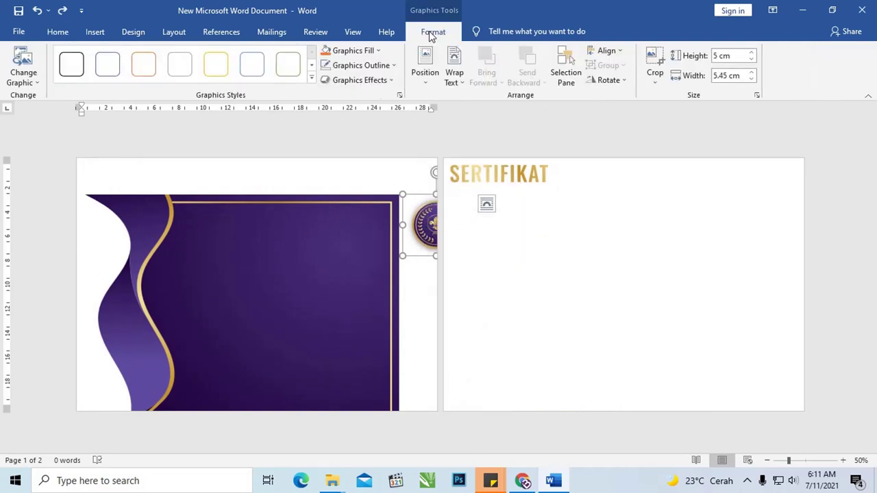
- Set both the round emblem and SERTIFIKAT title to In Front of Text wrapping
{"action": "left_click", "coordinate": [451, 82]}
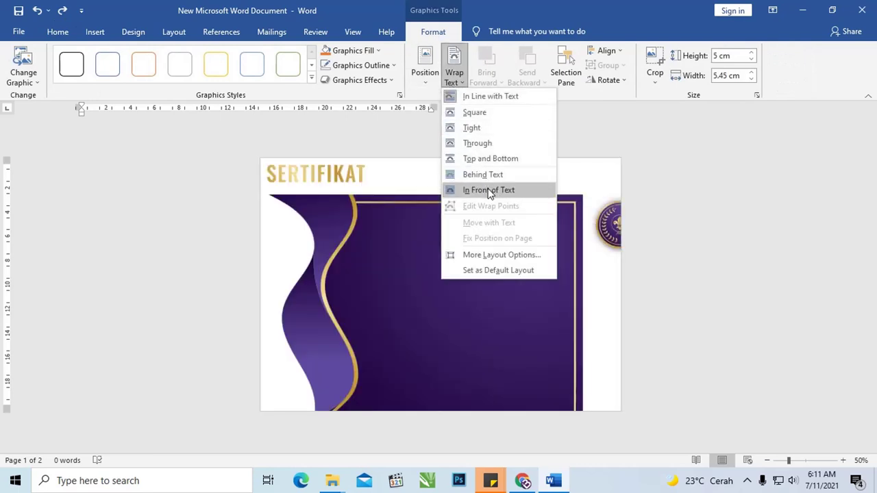
{"action": "left_click", "coordinate": [489, 194]}
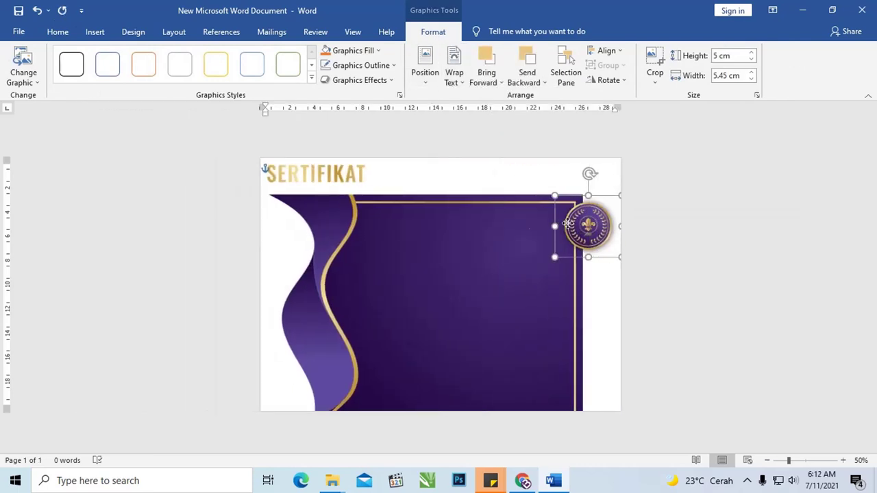
{"action": "left_click_drag", "start_coordinate": [596, 223], "coordinate": [506, 231]}
{"action": "left_click", "coordinate": [347, 180]}
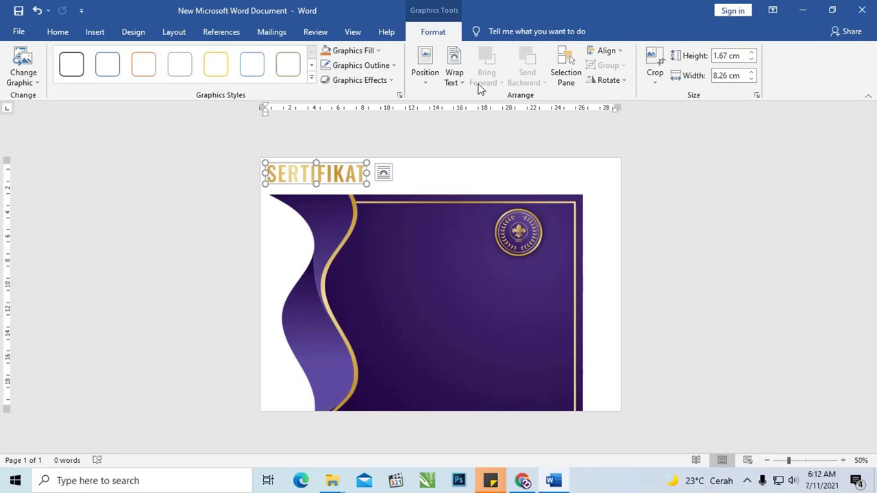
{"action": "left_click", "coordinate": [452, 77]}
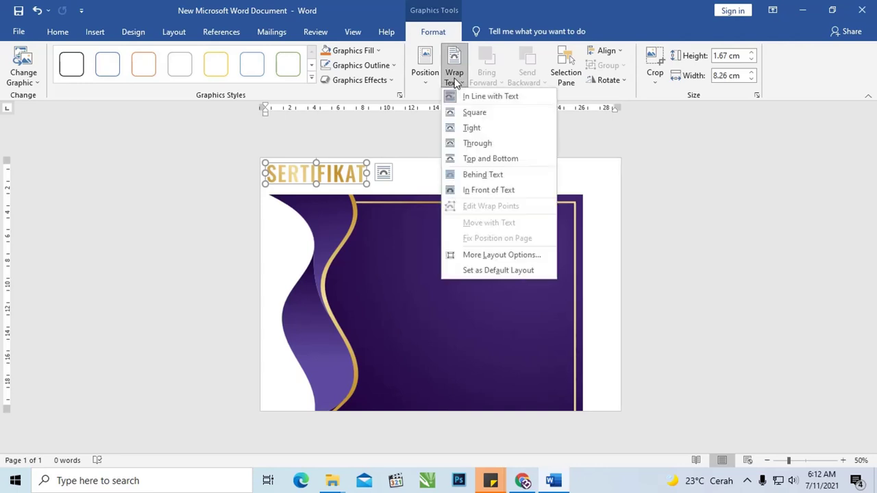
{"action": "left_click", "coordinate": [491, 191]}
- Reposition and stretch the purple background to fill the whole page
{"action": "left_click_drag", "start_coordinate": [441, 212], "coordinate": [462, 201]}
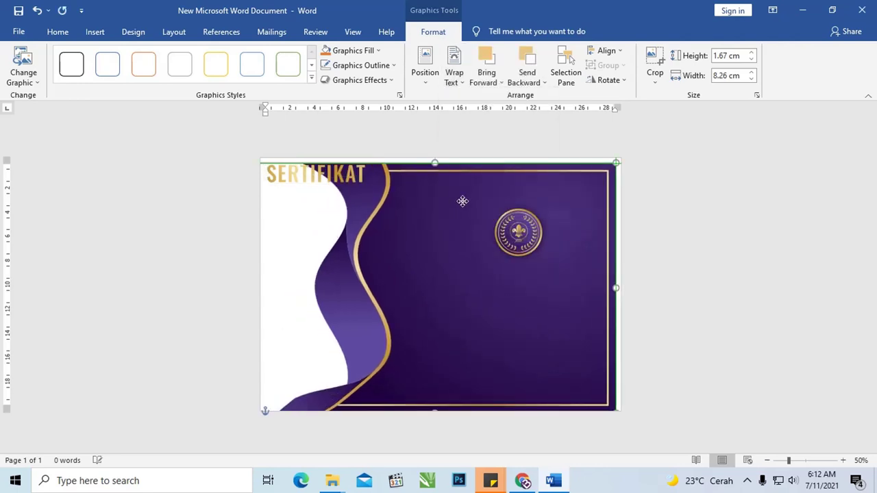
{"action": "left_click_drag", "start_coordinate": [434, 162], "coordinate": [436, 161]}
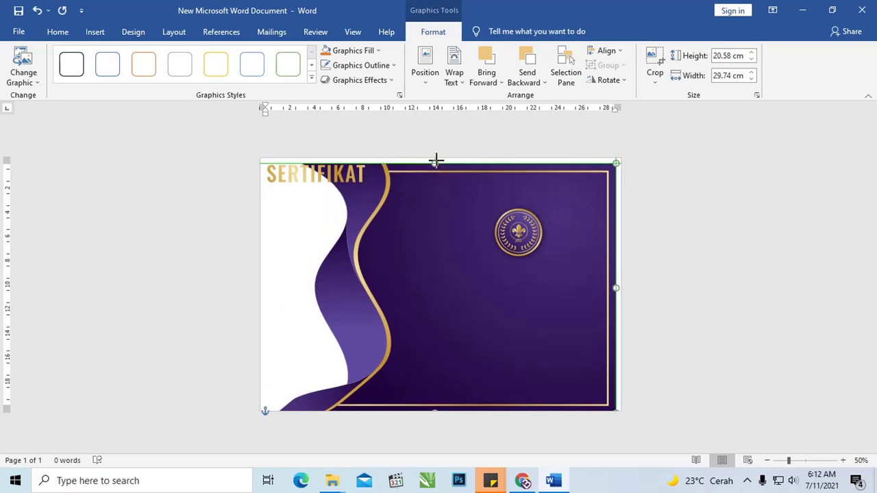
{"action": "left_click_drag", "start_coordinate": [432, 219], "coordinate": [435, 210]}
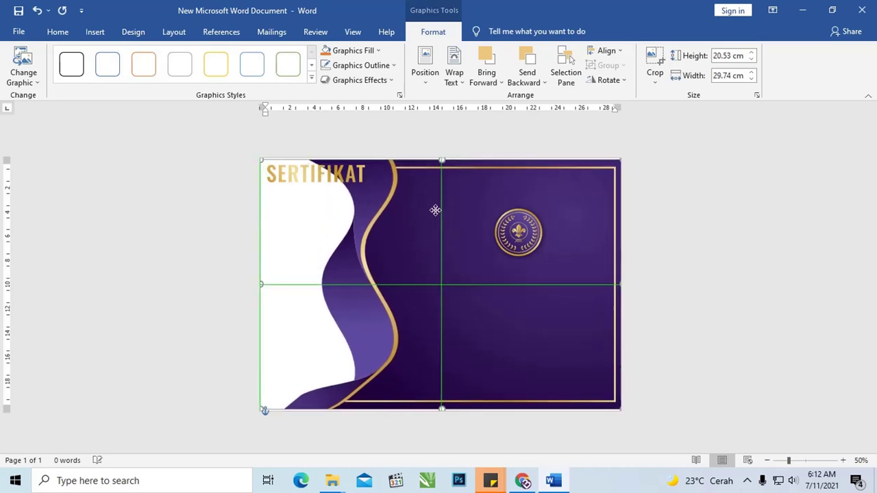
- Place the emblem in the top-left white area and the SERTIFIKAT title atop the purple panel
{"action": "left_click", "coordinate": [526, 233]}
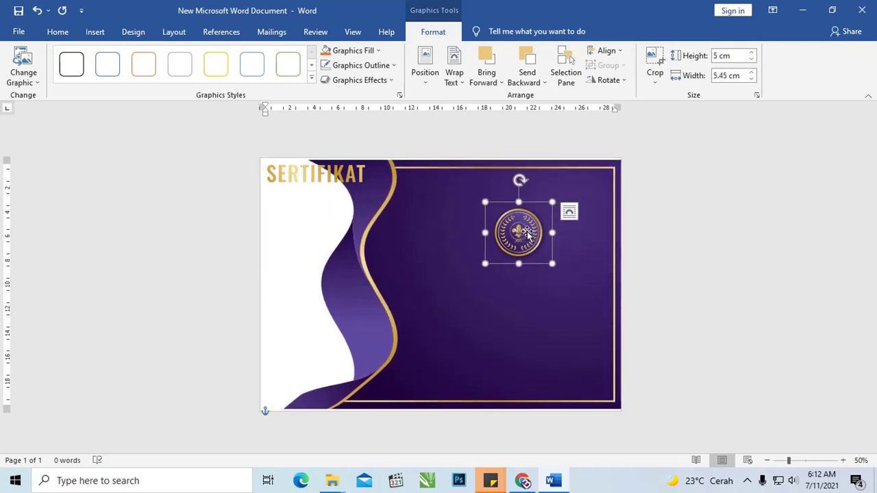
{"action": "left_click_drag", "start_coordinate": [526, 233], "coordinate": [518, 243]}
{"action": "left_click_drag", "start_coordinate": [357, 175], "coordinate": [535, 203]}
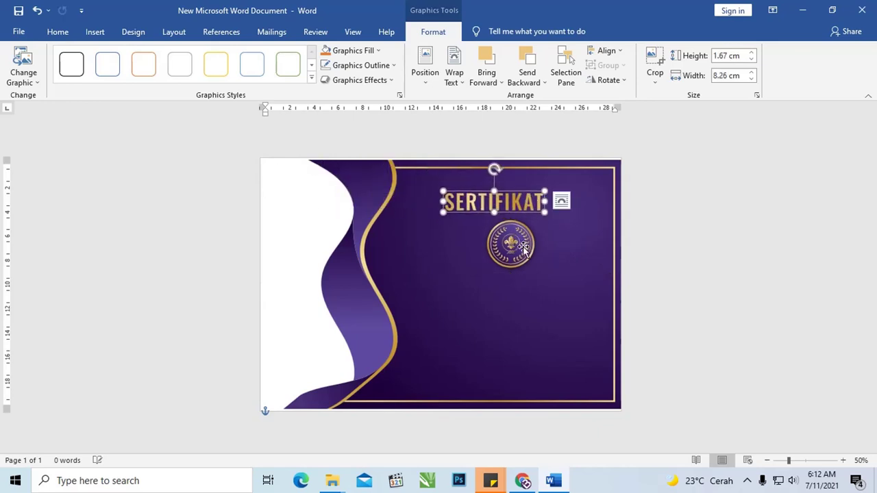
{"action": "left_click_drag", "start_coordinate": [524, 250], "coordinate": [316, 212]}
{"action": "left_click_drag", "start_coordinate": [495, 207], "coordinate": [499, 210]}
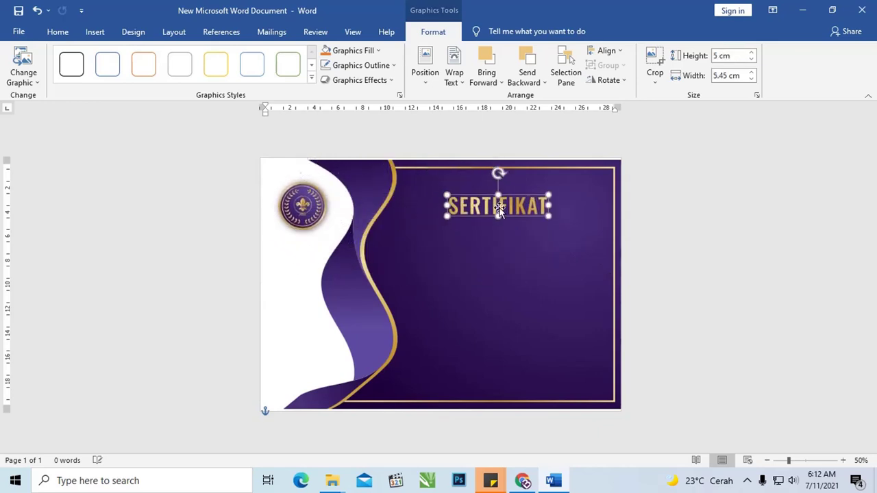
{"action": "left_click", "coordinate": [551, 179]}
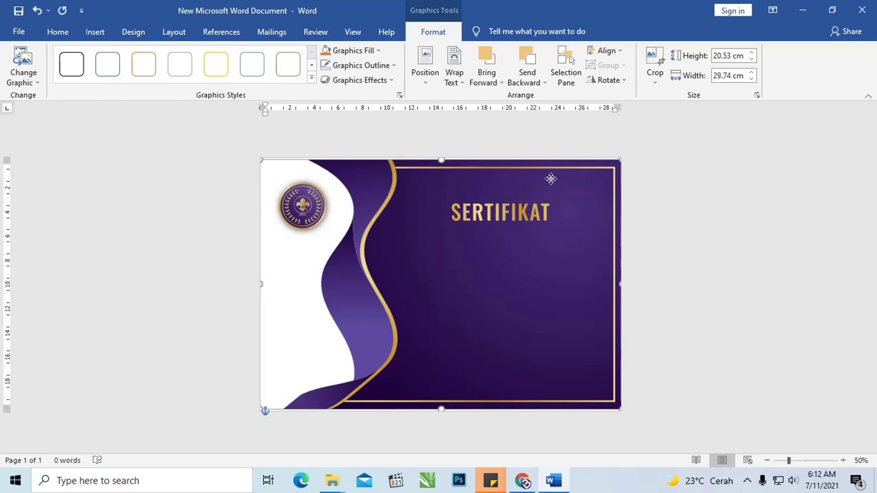
{"action": "left_click_drag", "start_coordinate": [551, 179], "coordinate": [551, 179]}
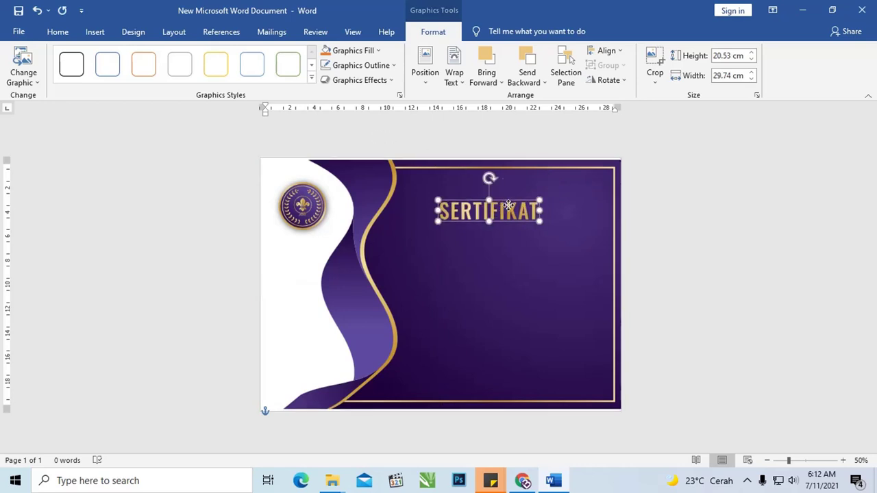
{"action": "left_click_drag", "start_coordinate": [538, 207], "coordinate": [520, 208]}
{"action": "right_click", "coordinate": [486, 281]}
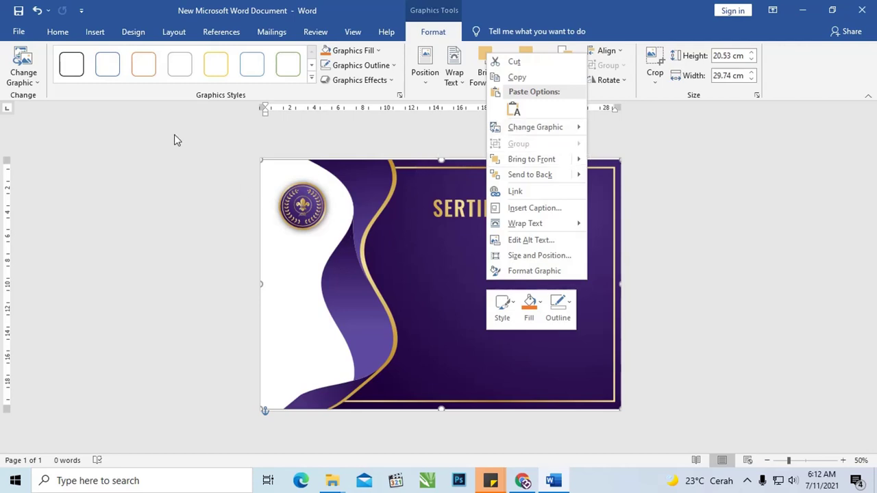
- Draw a blank text box on the purple panel below SERTIFIKAT
{"action": "left_click", "coordinate": [95, 32]}
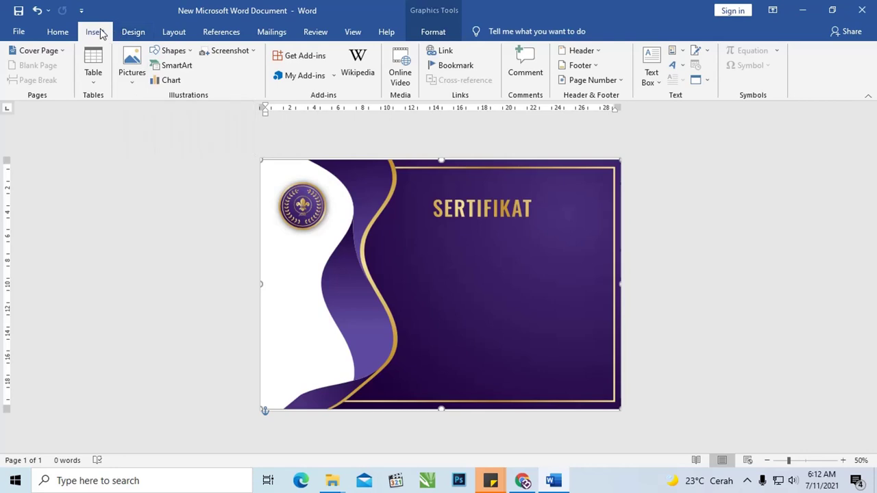
{"action": "left_click", "coordinate": [183, 51]}
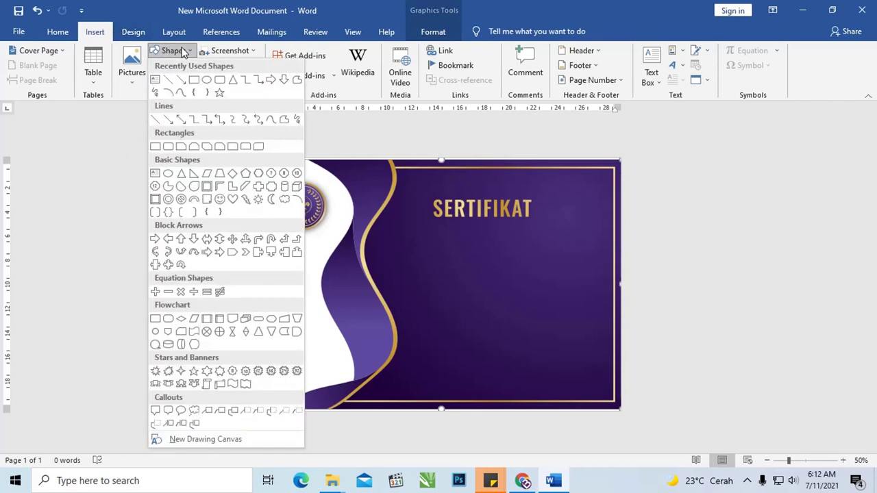
{"action": "left_click", "coordinate": [157, 82]}
{"action": "left_click_drag", "start_coordinate": [403, 239], "coordinate": [602, 382]}
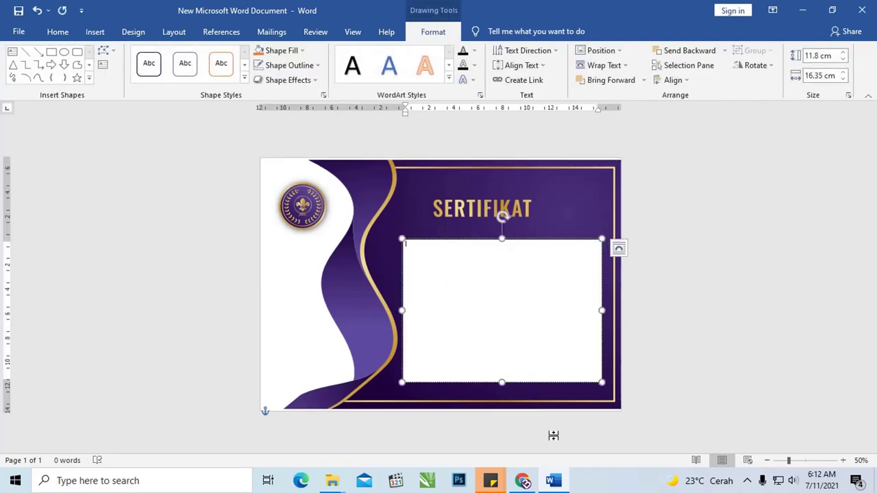
- Open the 'Desain Sertifikat Pramuka Gratis 1 Word Landscape' sample from the Sertifikat pramuka Word 1 folder
{"action": "left_click", "coordinate": [566, 485]}
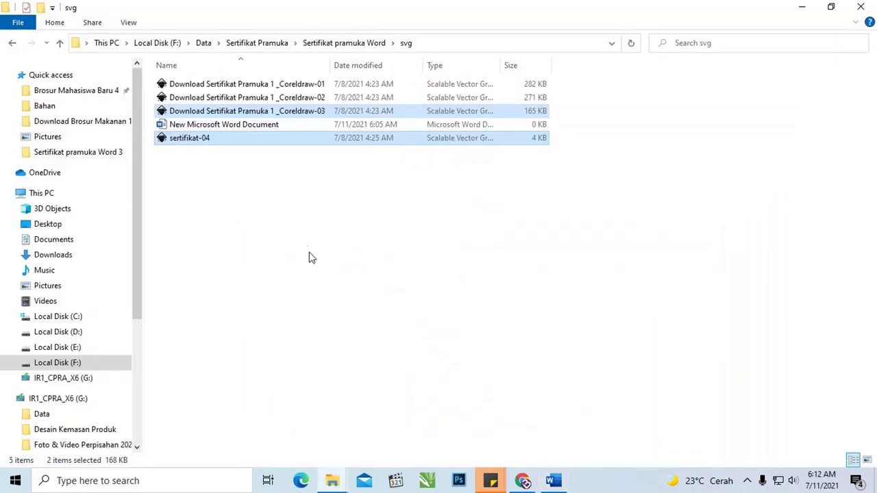
{"action": "key", "text": "alt+Up"}
{"action": "double_click", "coordinate": [227, 85]}
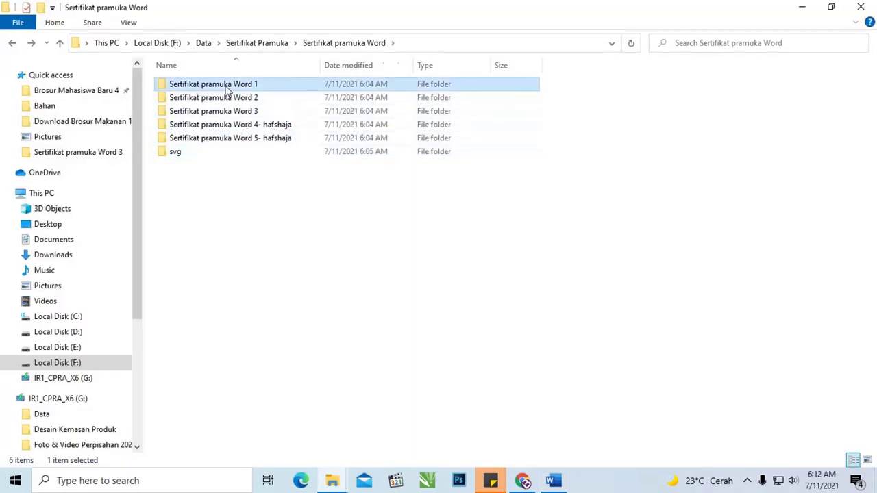
{"action": "left_click", "coordinate": [226, 88]}
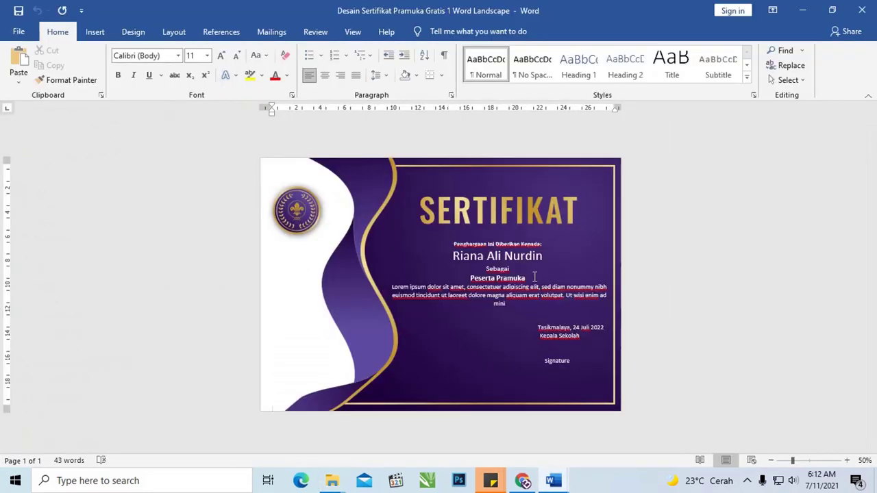
- Select the sample's recipient-details text box, then return to the new certificate document
{"action": "left_click", "coordinate": [535, 276]}
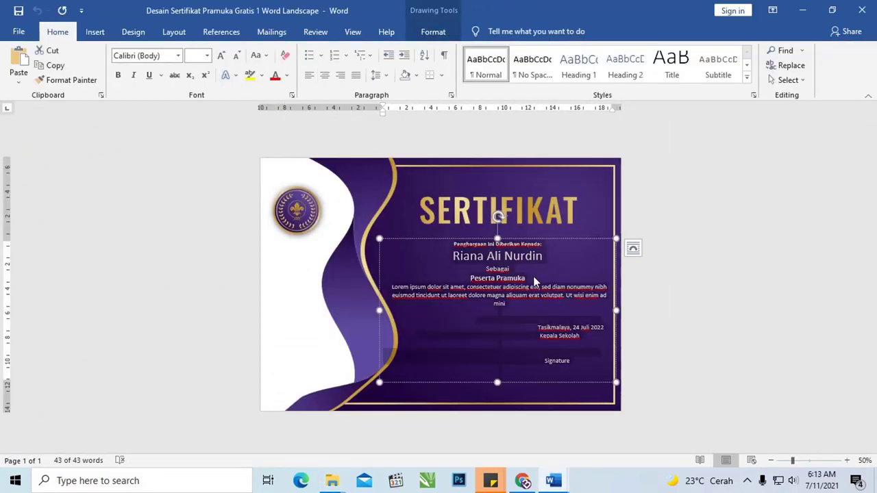
{"action": "key", "text": "alt+Tab"}
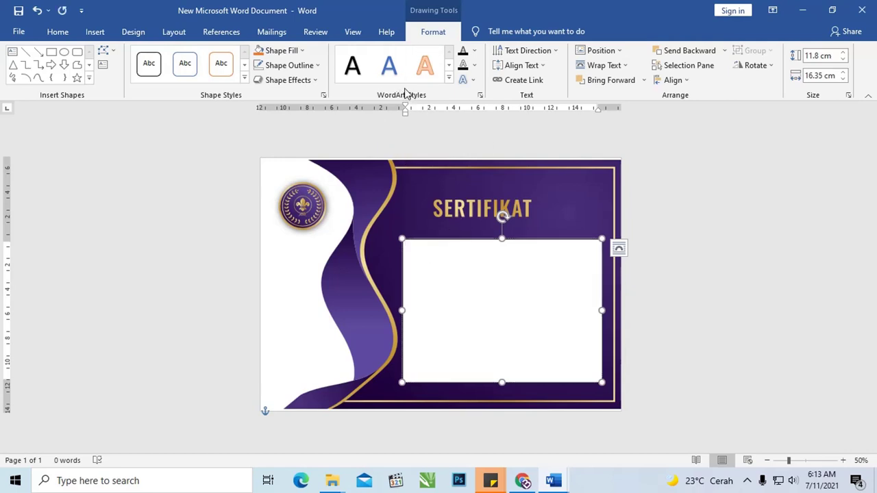
- Give the text box no fill, paste the recipient details in, and nudge it up-left
{"action": "left_click", "coordinate": [293, 52]}
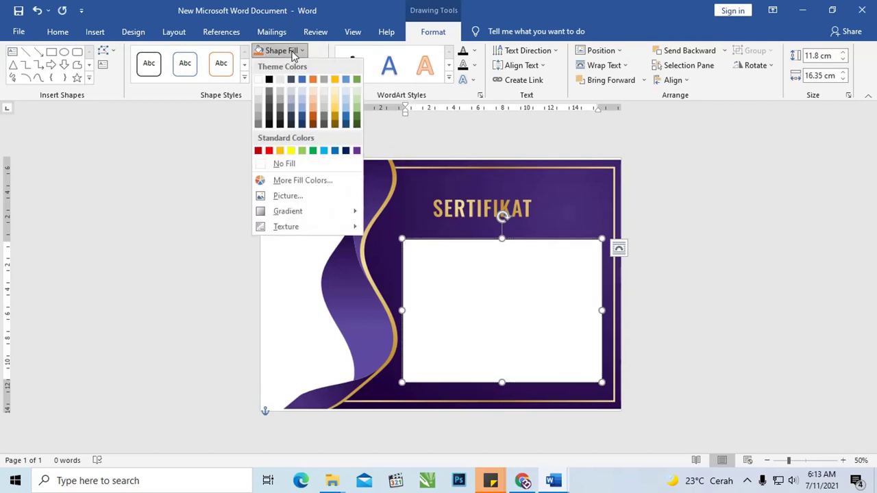
{"action": "left_click", "coordinate": [284, 164]}
{"action": "right_click", "coordinate": [450, 253]}
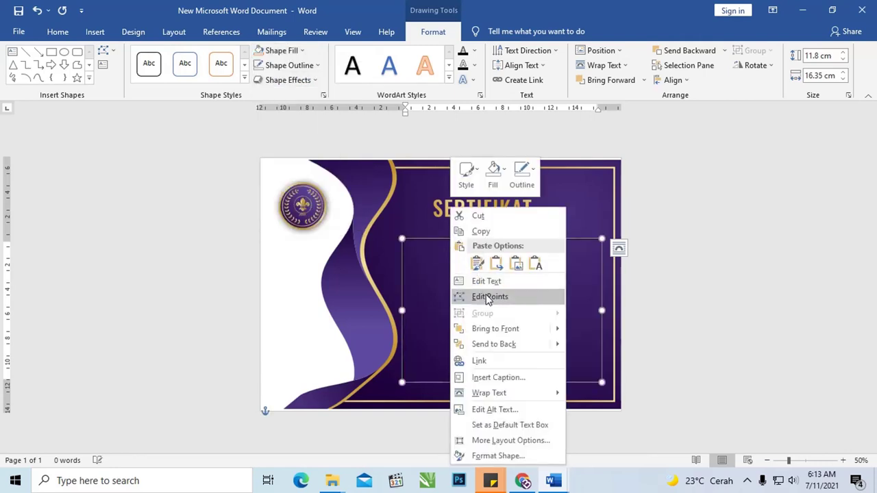
{"action": "left_click", "coordinate": [478, 264]}
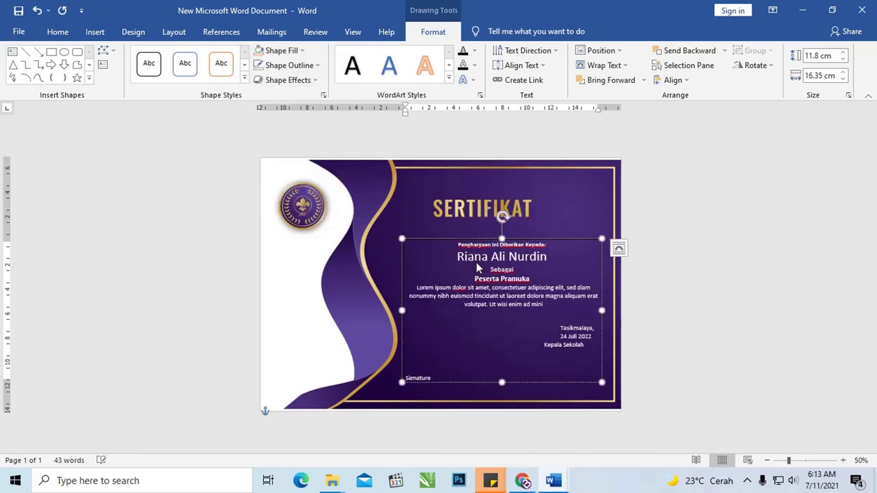
{"action": "left_click_drag", "start_coordinate": [459, 241], "coordinate": [453, 236]}
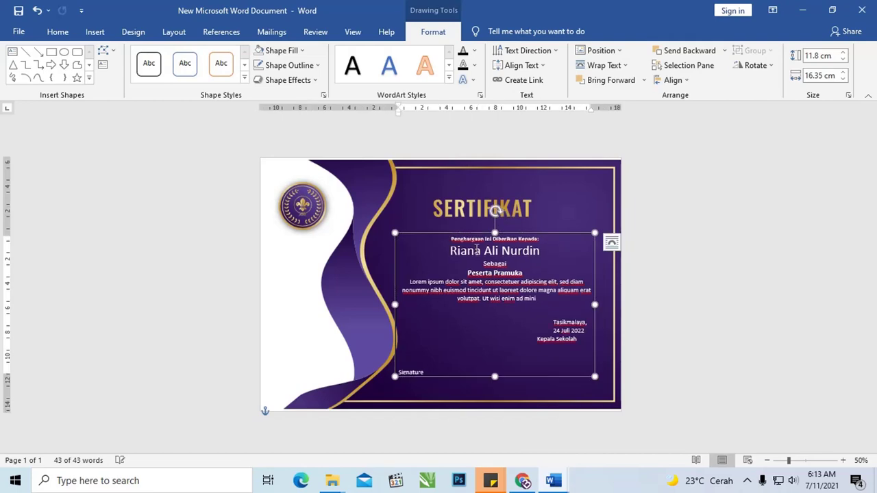
{"action": "scroll", "coordinate": [478, 250], "scroll_direction": "up", "scroll_amount": 5}
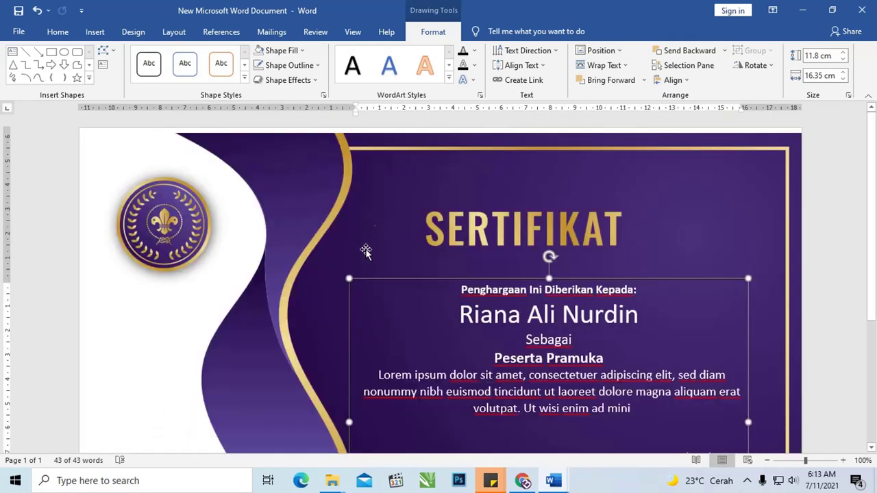
- Set the details text box's Shape Outline to No Outline
{"action": "left_click", "coordinate": [846, 246]}
{"action": "scroll", "coordinate": [756, 230], "scroll_direction": "down", "scroll_amount": 5}
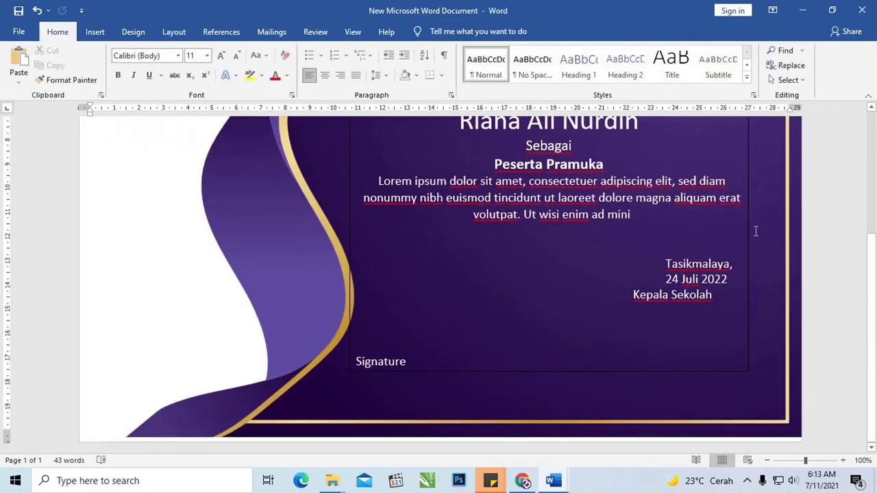
{"action": "left_click", "coordinate": [389, 372]}
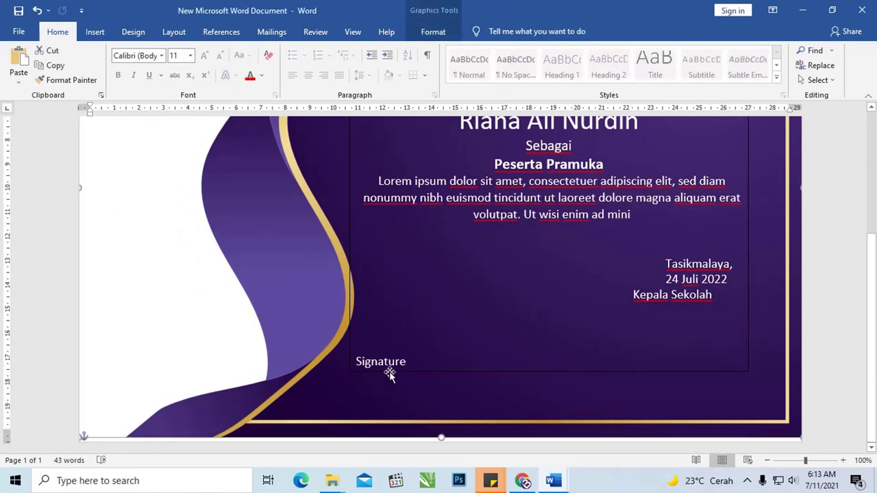
{"action": "left_click", "coordinate": [445, 32]}
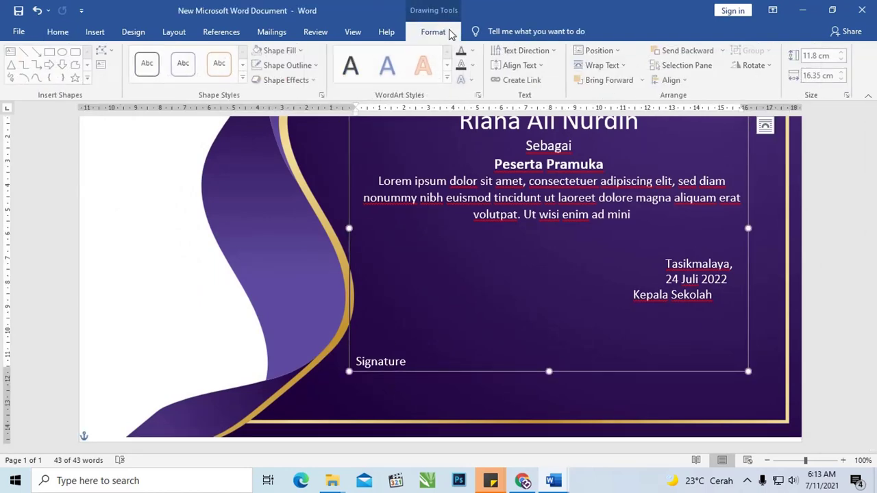
{"action": "left_click", "coordinate": [288, 65]}
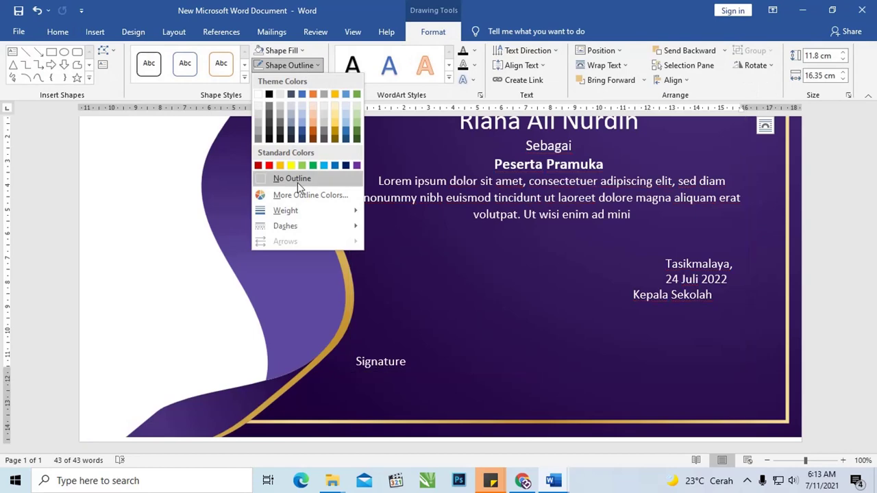
{"action": "left_click", "coordinate": [299, 180]}
{"action": "left_click", "coordinate": [744, 228]}
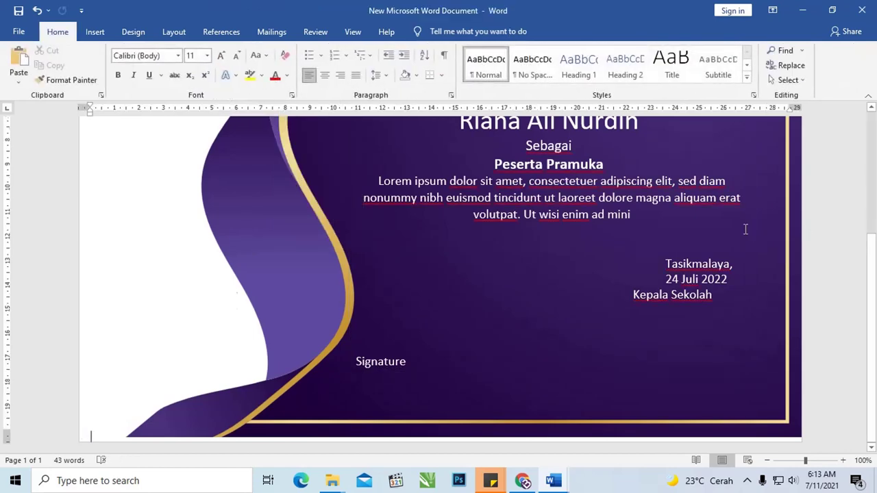
{"action": "scroll", "coordinate": [745, 229], "scroll_direction": "up", "scroll_amount": 3}
{"action": "scroll", "coordinate": [744, 230], "scroll_direction": "up", "scroll_amount": 2}
{"action": "left_click", "coordinate": [580, 231]}
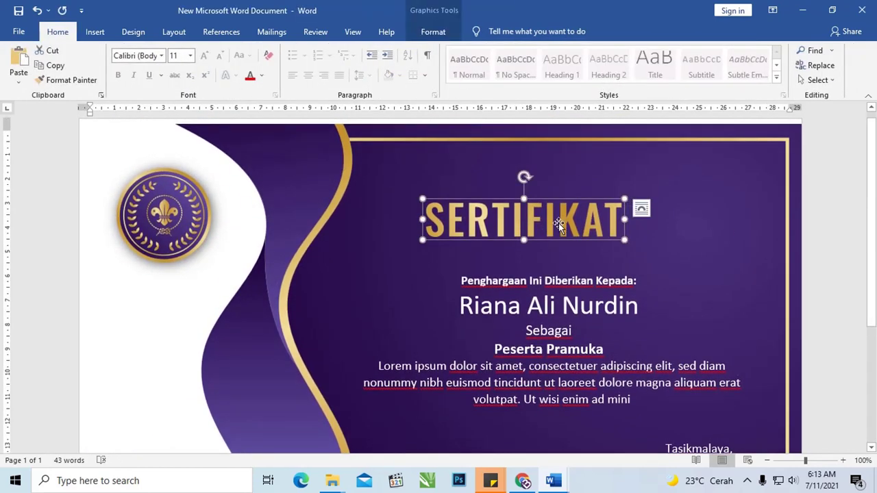
- Shift the details box slightly up-right and join Tasikmalaya and the date onto one line
{"action": "left_click_drag", "start_coordinate": [560, 225], "coordinate": [598, 221]}
{"action": "left_click", "coordinate": [601, 269]}
{"action": "left_click_drag", "start_coordinate": [601, 269], "coordinate": [616, 256]}
{"action": "scroll", "coordinate": [616, 256], "scroll_direction": "down", "scroll_amount": 3}
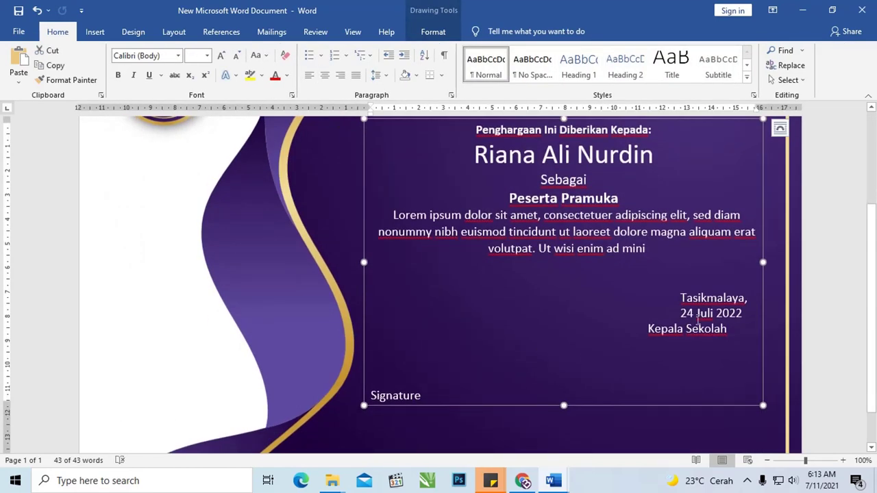
{"action": "left_click", "coordinate": [682, 297]}
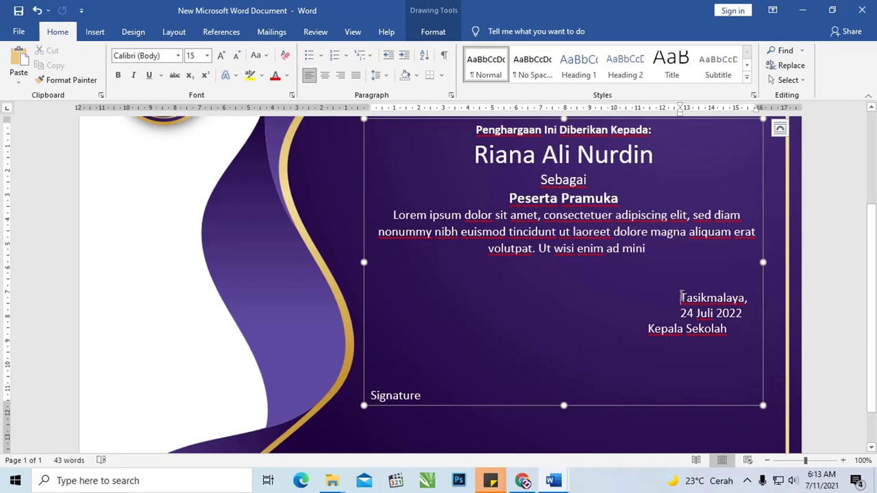
{"action": "key", "text": "BackSpace"}
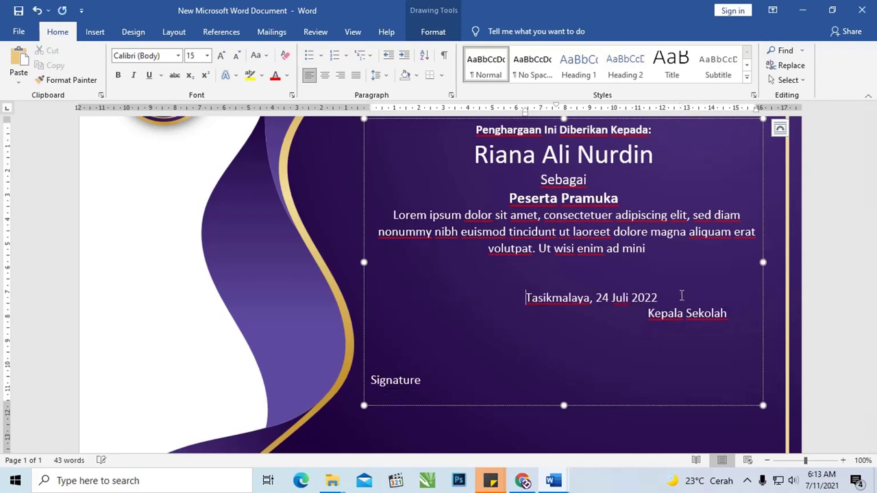
- Indent the place-and-date line further right on the ruler and widen the details box leftward
{"action": "scroll", "coordinate": [682, 296], "scroll_direction": "up", "scroll_amount": 2}
{"action": "scroll", "coordinate": [675, 284], "scroll_direction": "down", "scroll_amount": 1}
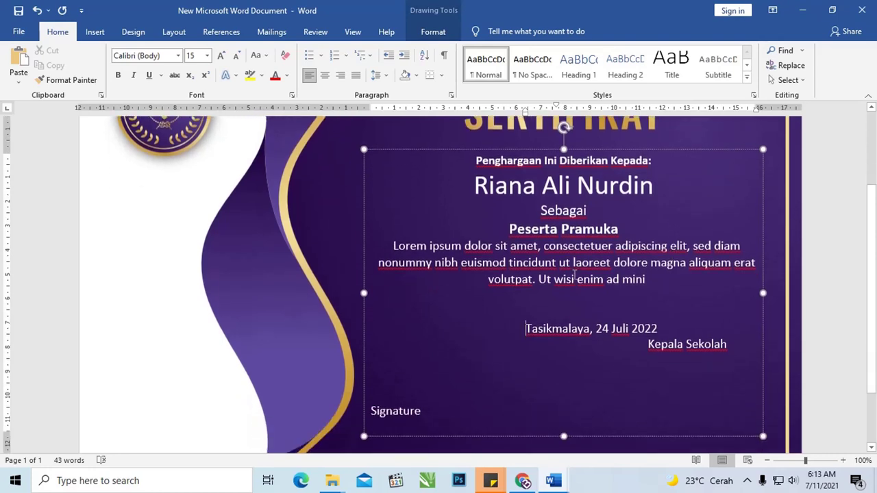
{"action": "left_click_drag", "start_coordinate": [525, 111], "coordinate": [593, 121]}
{"action": "scroll", "coordinate": [612, 325], "scroll_direction": "down", "scroll_amount": 2}
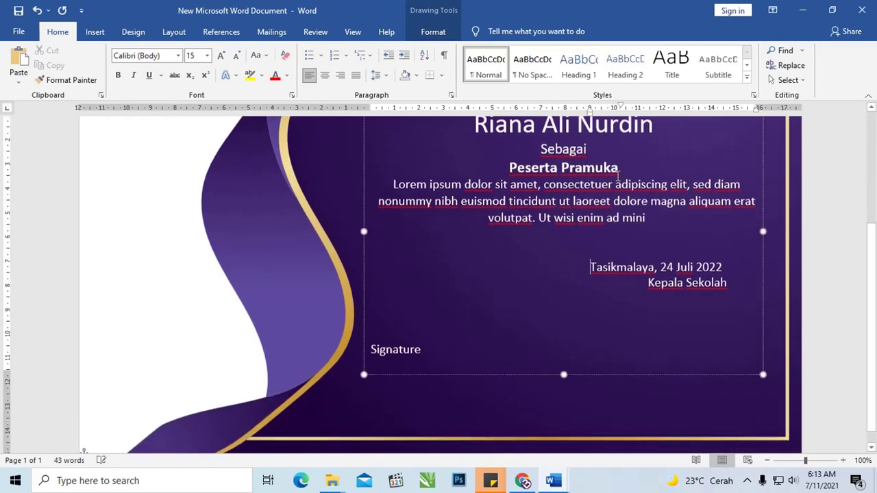
{"action": "left_click_drag", "start_coordinate": [364, 214], "coordinate": [341, 215]}
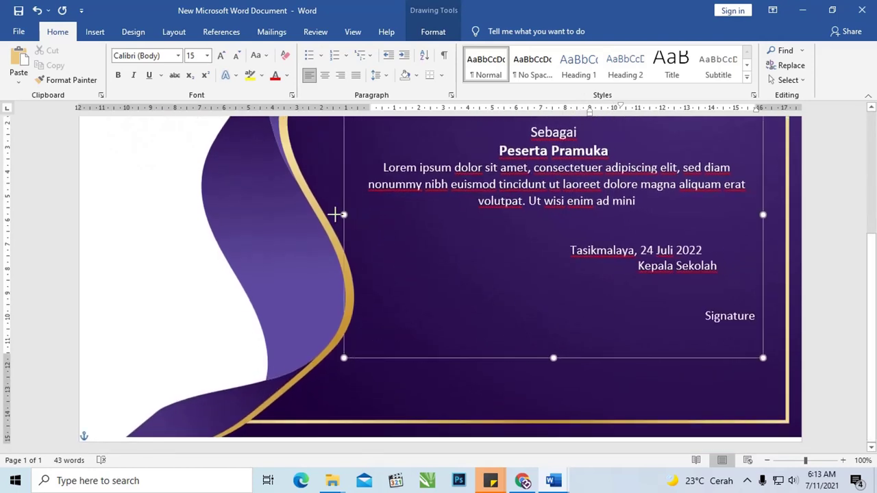
- Realign Kepala Sekolah and Signature beneath the 'Tasikmalaya, 24 Juli 2022' line
{"action": "left_click", "coordinate": [642, 274]}
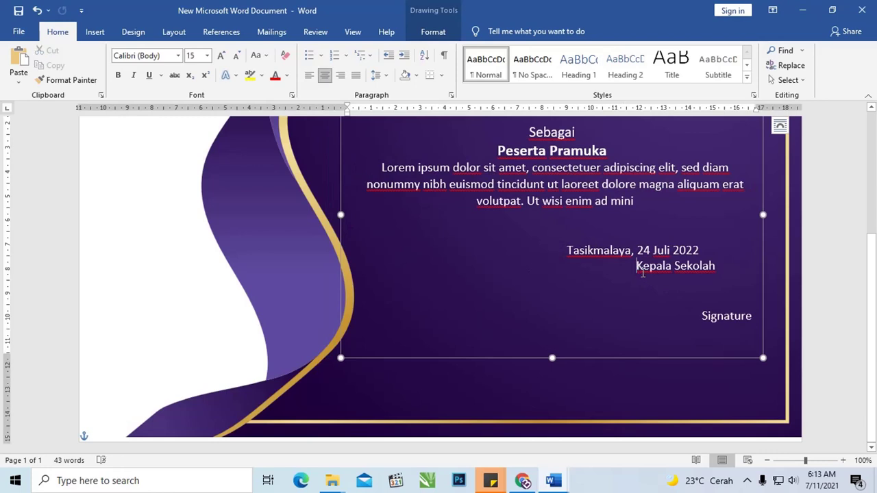
{"action": "key", "text": "BackSpace"}
{"action": "key", "text": "BackSpace"}
{"action": "key", "text": "BackSpace"}
{"action": "key", "text": "BackSpace"}
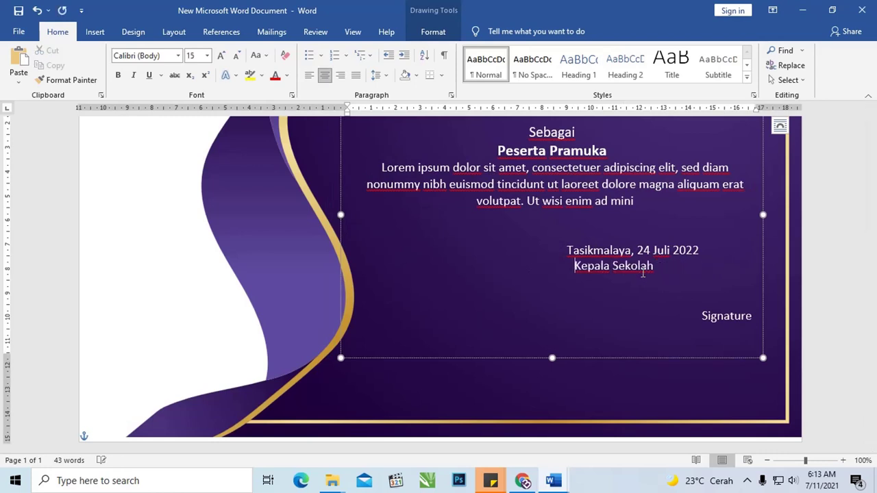
{"action": "left_click", "coordinate": [663, 296]}
{"action": "key", "text": "Return"}
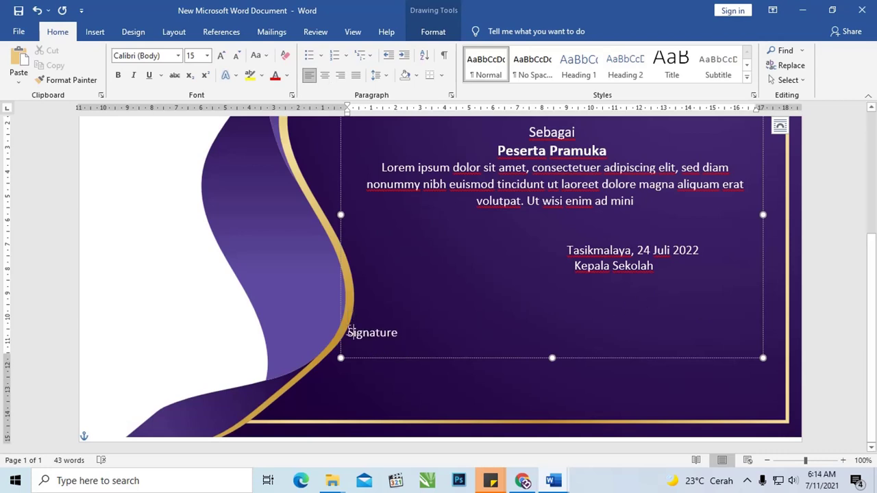
{"action": "key", "text": "Tab"}
{"action": "key", "text": "Tab"}
{"action": "key", "text": "Tab"}
{"action": "key", "text": "Tab"}
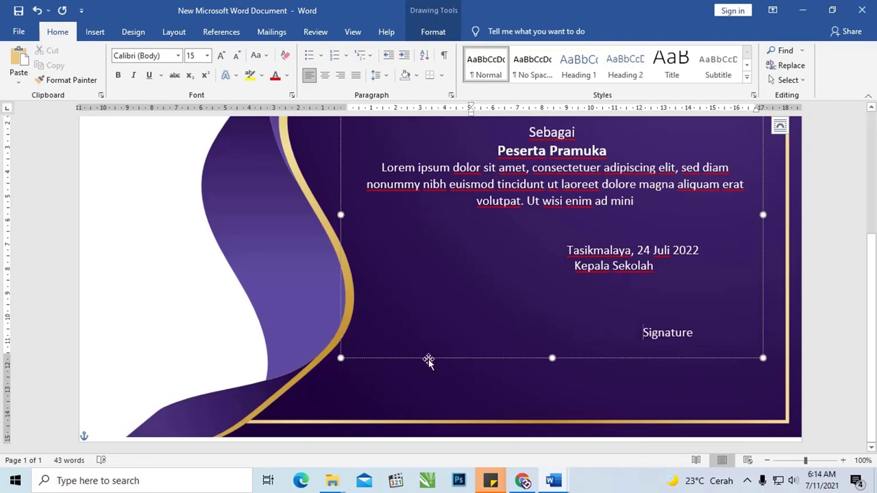
- Switch to the templatekita.com free Word scout certificate article in Chrome
{"action": "mouse_move", "coordinate": [545, 478]}
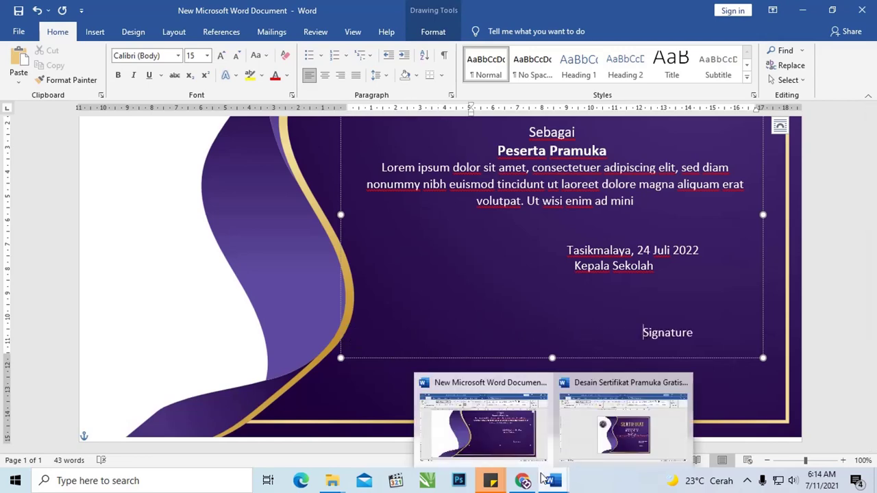
{"action": "left_click", "coordinate": [523, 481]}
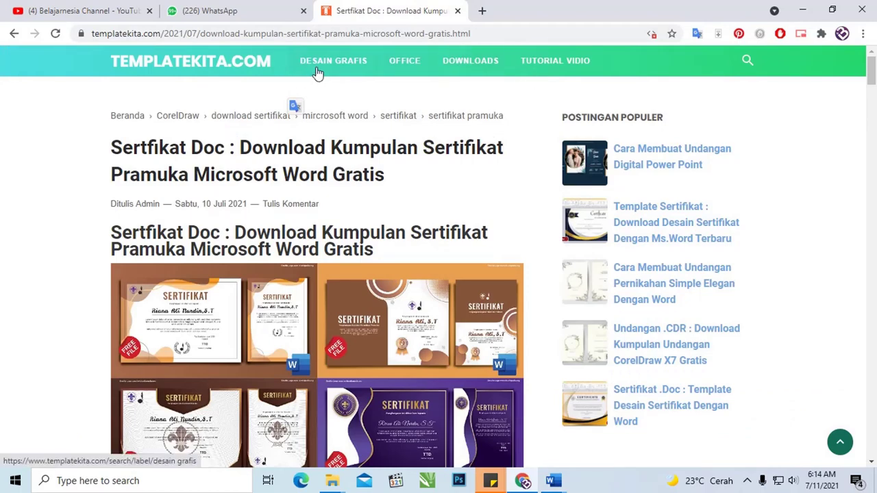
{"action": "scroll", "coordinate": [391, 108], "scroll_direction": "down", "scroll_amount": 2}
{"action": "scroll", "coordinate": [376, 111], "scroll_direction": "down", "scroll_amount": 2}
{"action": "scroll", "coordinate": [336, 157], "scroll_direction": "down", "scroll_amount": 2}
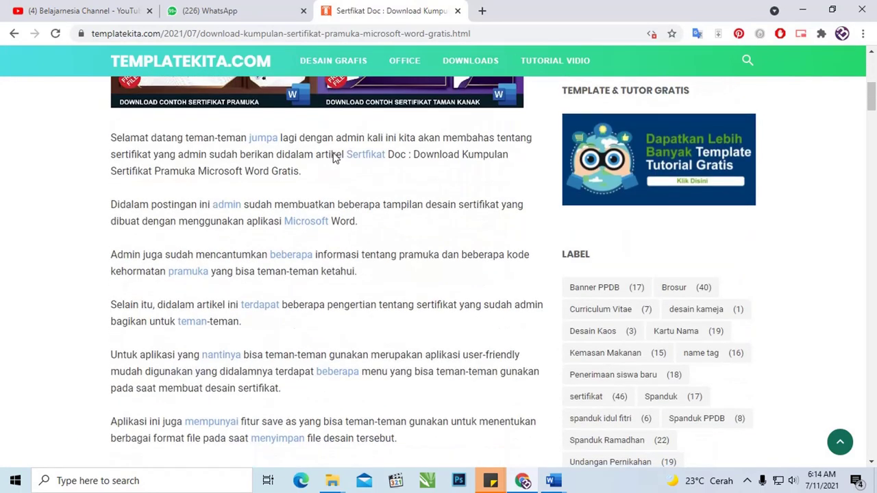
{"action": "left_click_drag", "start_coordinate": [871, 97], "coordinate": [873, 192]}
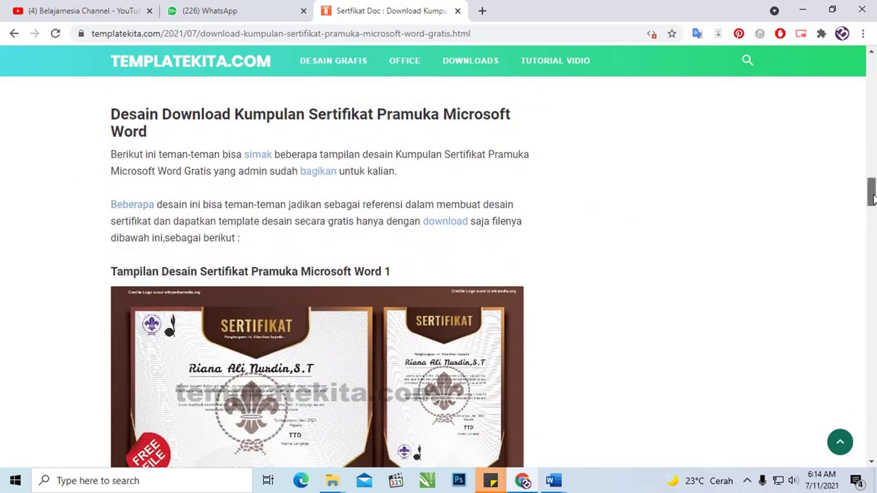
{"action": "left_click_drag", "start_coordinate": [872, 210], "coordinate": [873, 244]}
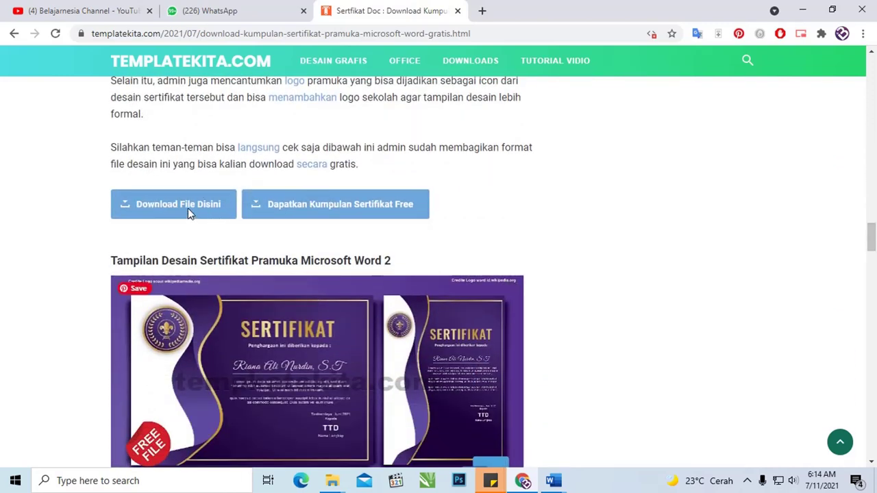
- Scroll through the certificate designs down past the fourth one
{"action": "scroll", "coordinate": [167, 206], "scroll_direction": "down", "scroll_amount": 2}
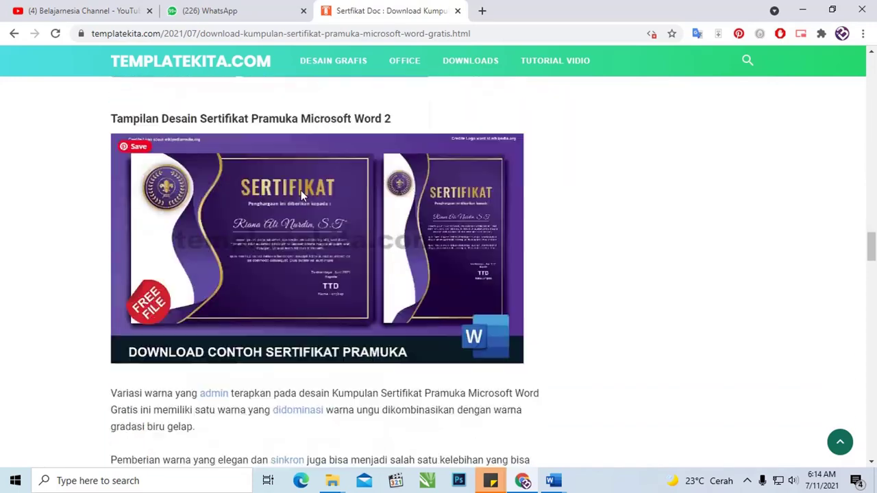
{"action": "scroll", "coordinate": [232, 280], "scroll_direction": "down", "scroll_amount": 1}
{"action": "scroll", "coordinate": [190, 205], "scroll_direction": "down", "scroll_amount": 3}
{"action": "scroll", "coordinate": [220, 214], "scroll_direction": "down", "scroll_amount": 3}
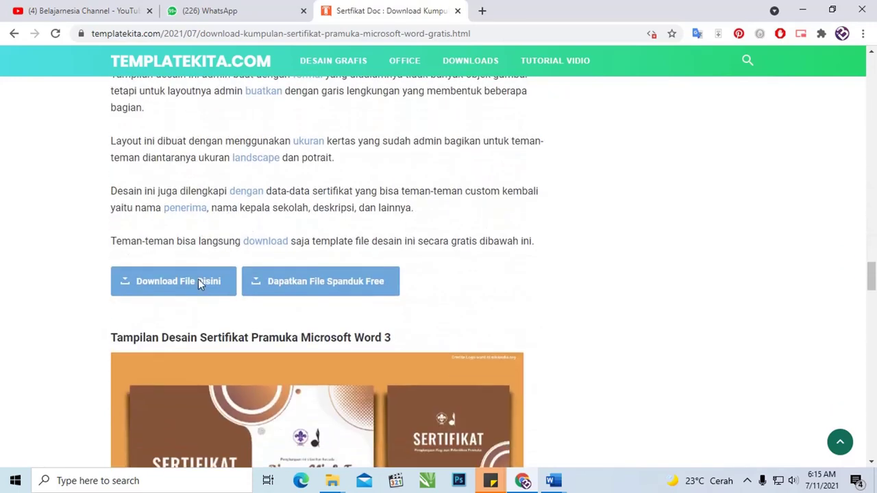
{"action": "scroll", "coordinate": [215, 235], "scroll_direction": "down", "scroll_amount": 5}
{"action": "scroll", "coordinate": [219, 214], "scroll_direction": "down", "scroll_amount": 3}
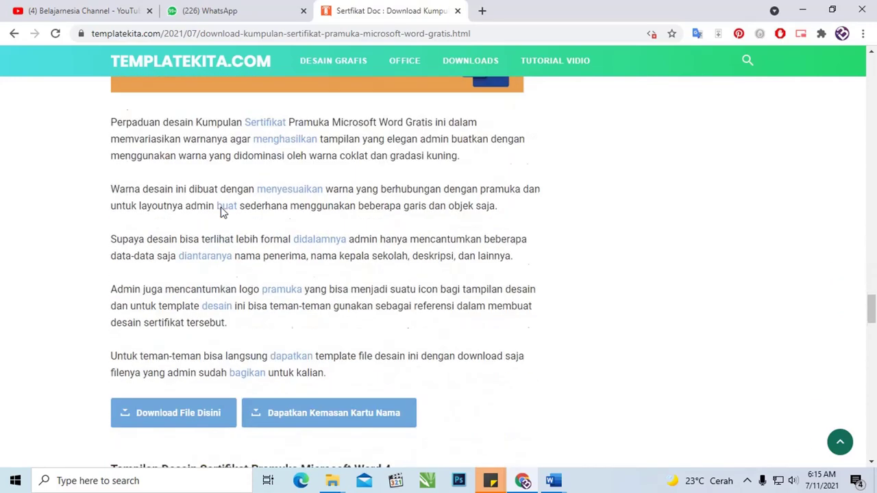
{"action": "scroll", "coordinate": [221, 205], "scroll_direction": "down", "scroll_amount": 3}
{"action": "scroll", "coordinate": [221, 207], "scroll_direction": "up", "scroll_amount": 20}
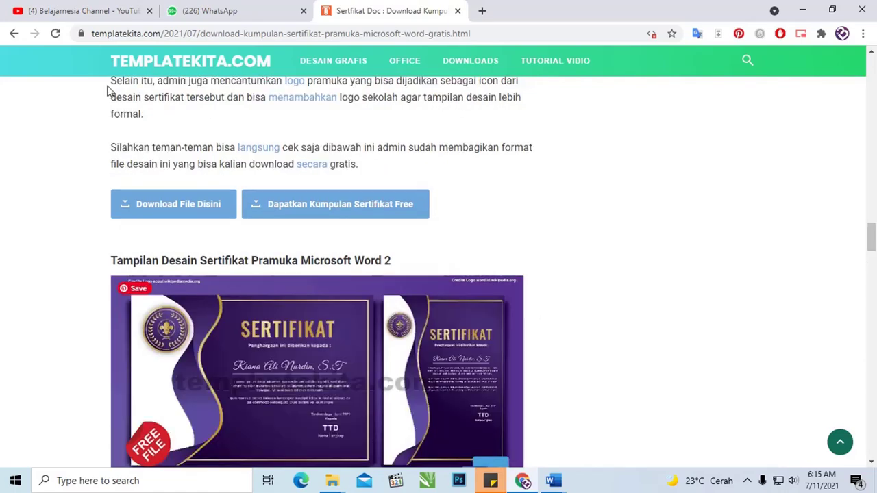
{"action": "scroll", "coordinate": [205, 188], "scroll_direction": "down", "scroll_amount": 5}
{"action": "scroll", "coordinate": [215, 182], "scroll_direction": "down", "scroll_amount": 5}
{"action": "scroll", "coordinate": [218, 180], "scroll_direction": "down", "scroll_amount": 1}
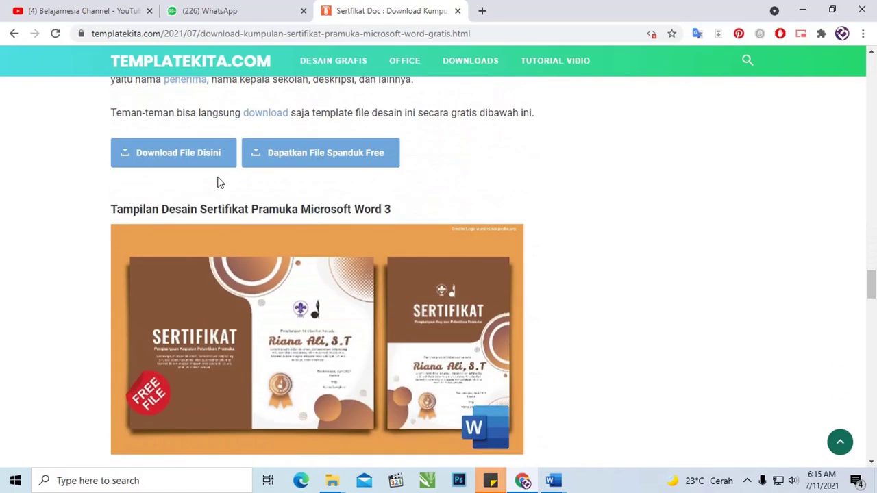
{"action": "scroll", "coordinate": [220, 177], "scroll_direction": "down", "scroll_amount": 4}
{"action": "scroll", "coordinate": [221, 179], "scroll_direction": "down", "scroll_amount": 1}
{"action": "scroll", "coordinate": [225, 176], "scroll_direction": "down", "scroll_amount": 2}
{"action": "scroll", "coordinate": [226, 175], "scroll_direction": "down", "scroll_amount": 2}
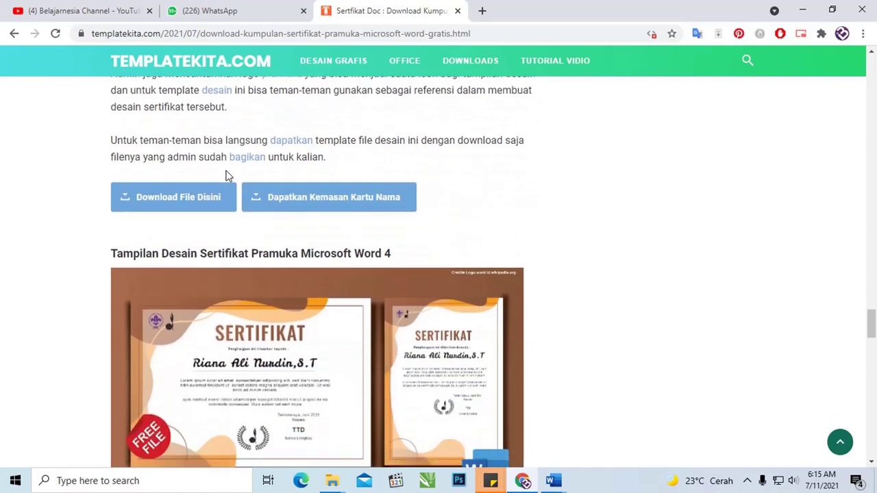
{"action": "scroll", "coordinate": [226, 175], "scroll_direction": "down", "scroll_amount": 3}
{"action": "scroll", "coordinate": [229, 176], "scroll_direction": "down", "scroll_amount": 1}
{"action": "scroll", "coordinate": [230, 174], "scroll_direction": "down", "scroll_amount": 2}
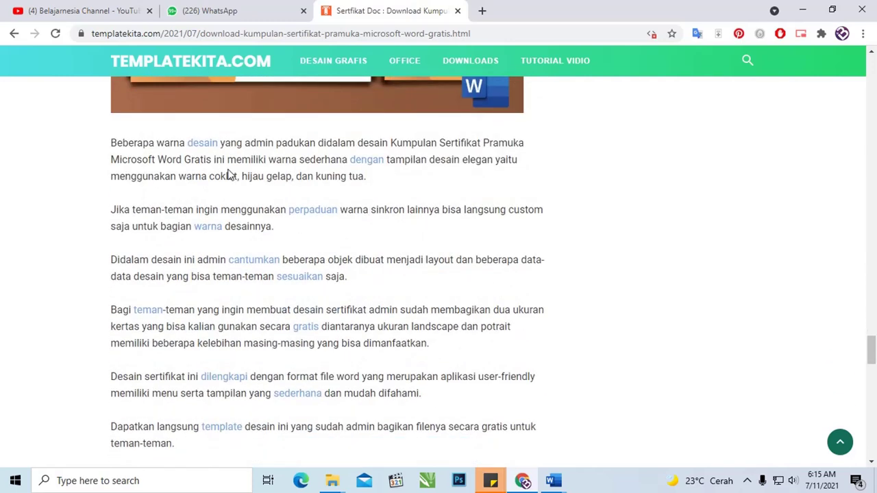